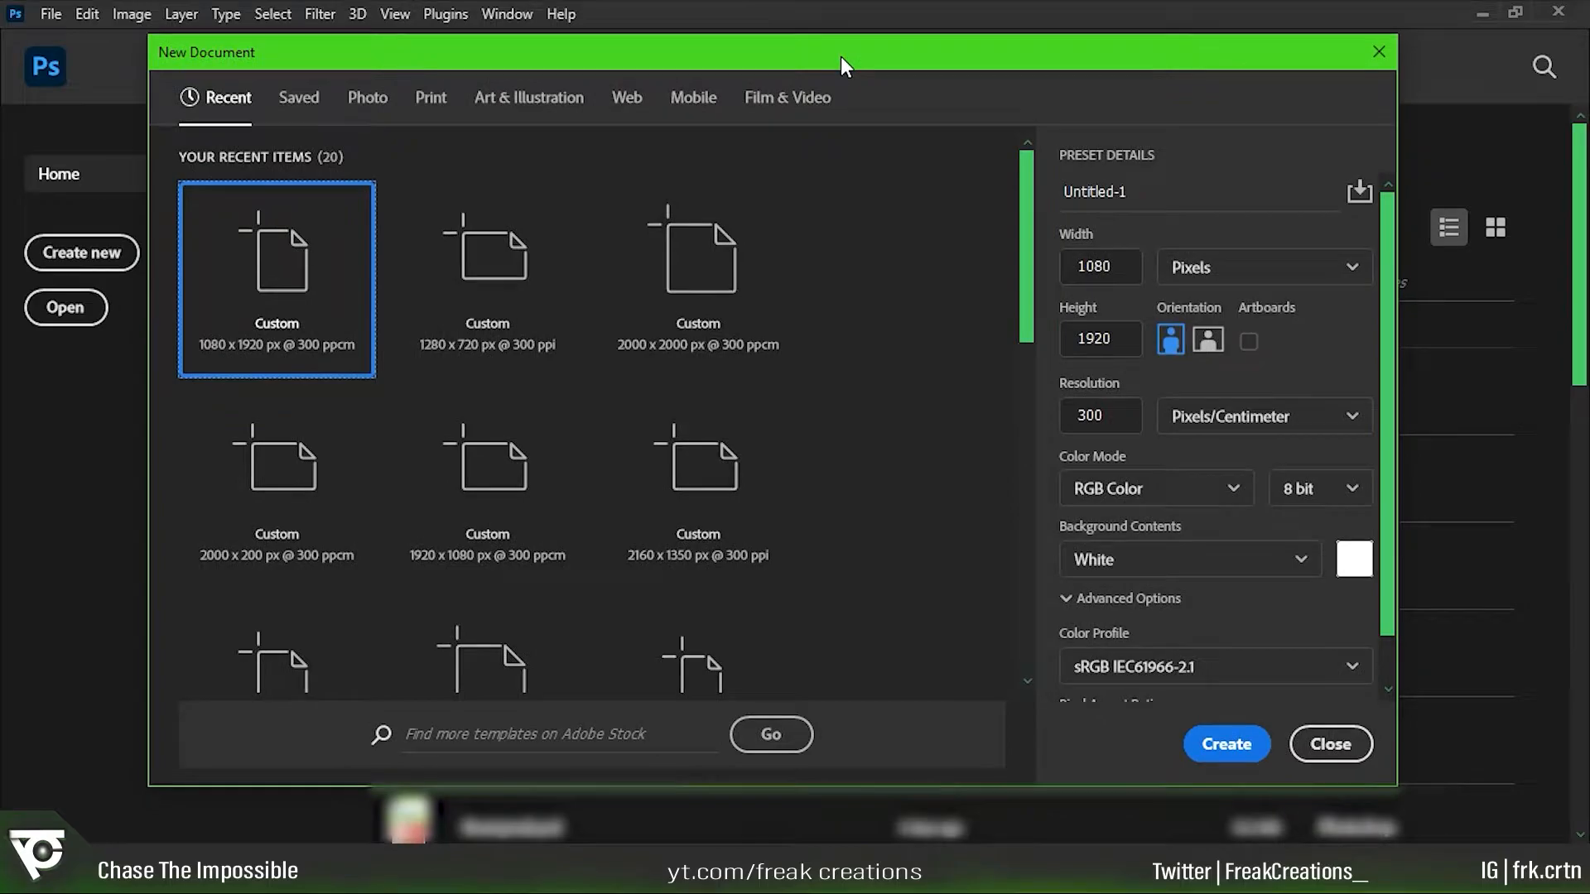
Browse the blank document presets for photo, print, art and illustration, web, mobile, and film and video.
left_click(367, 97)
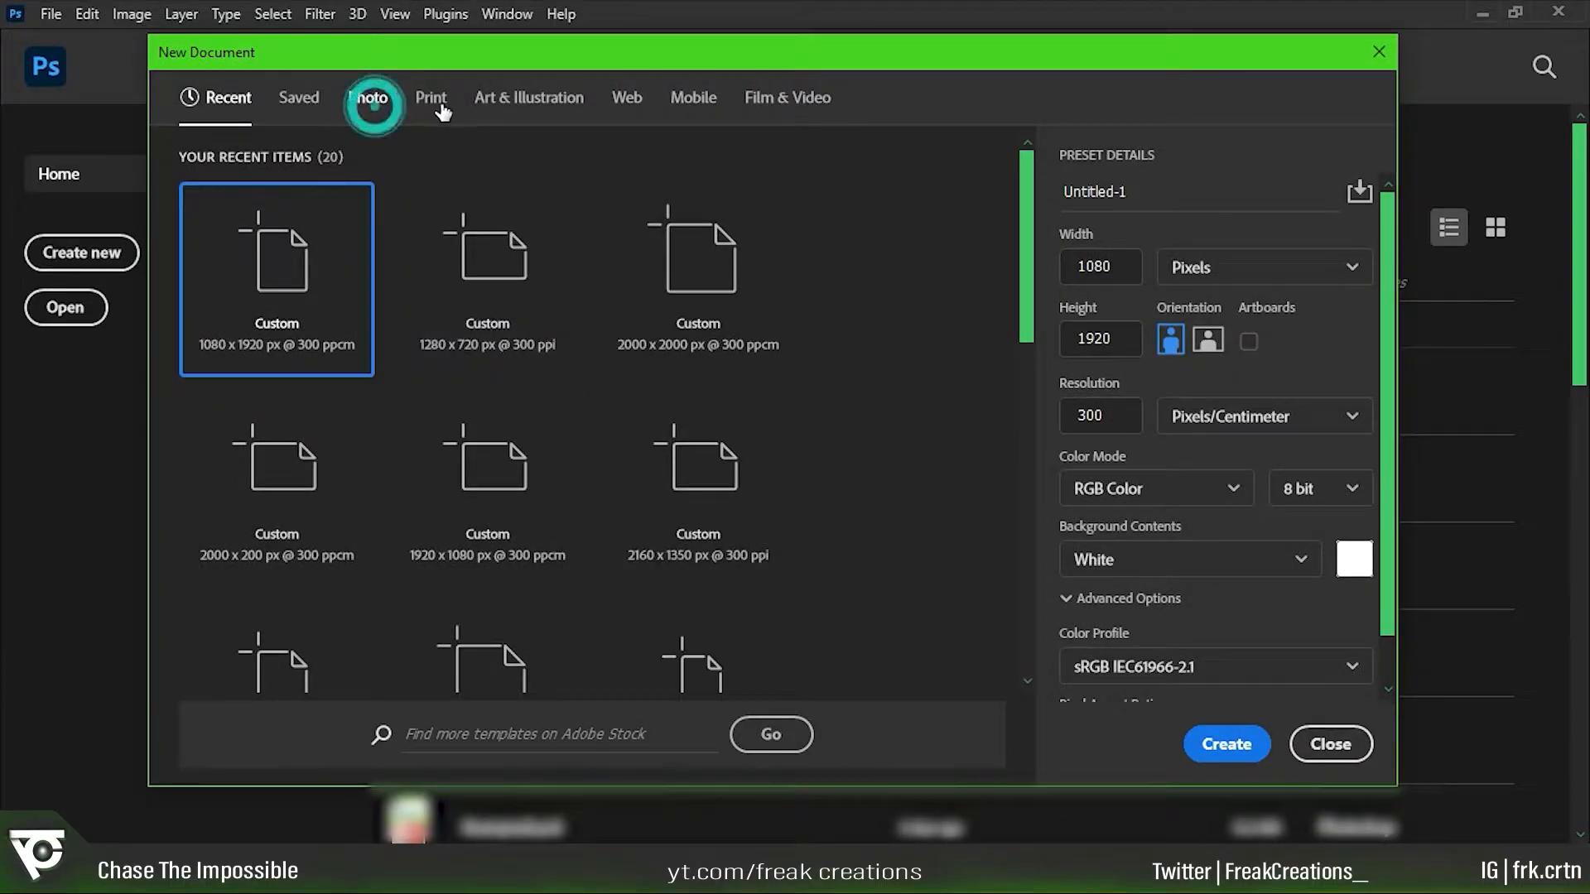
left_click(442, 101)
left_click(551, 98)
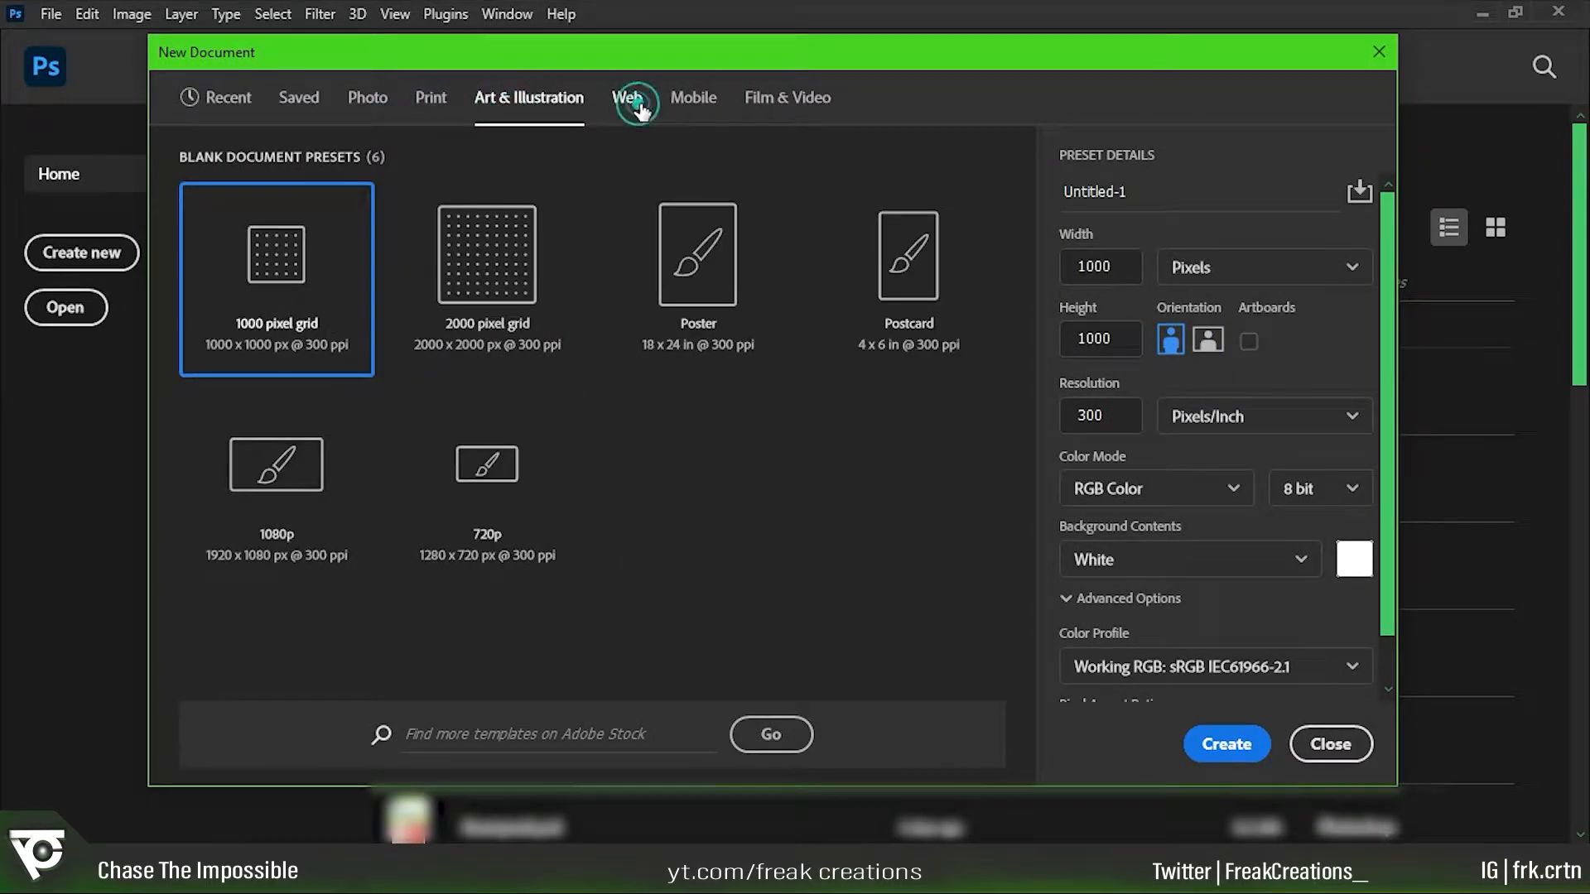
left_click(631, 97)
left_click(514, 284)
left_click(667, 277)
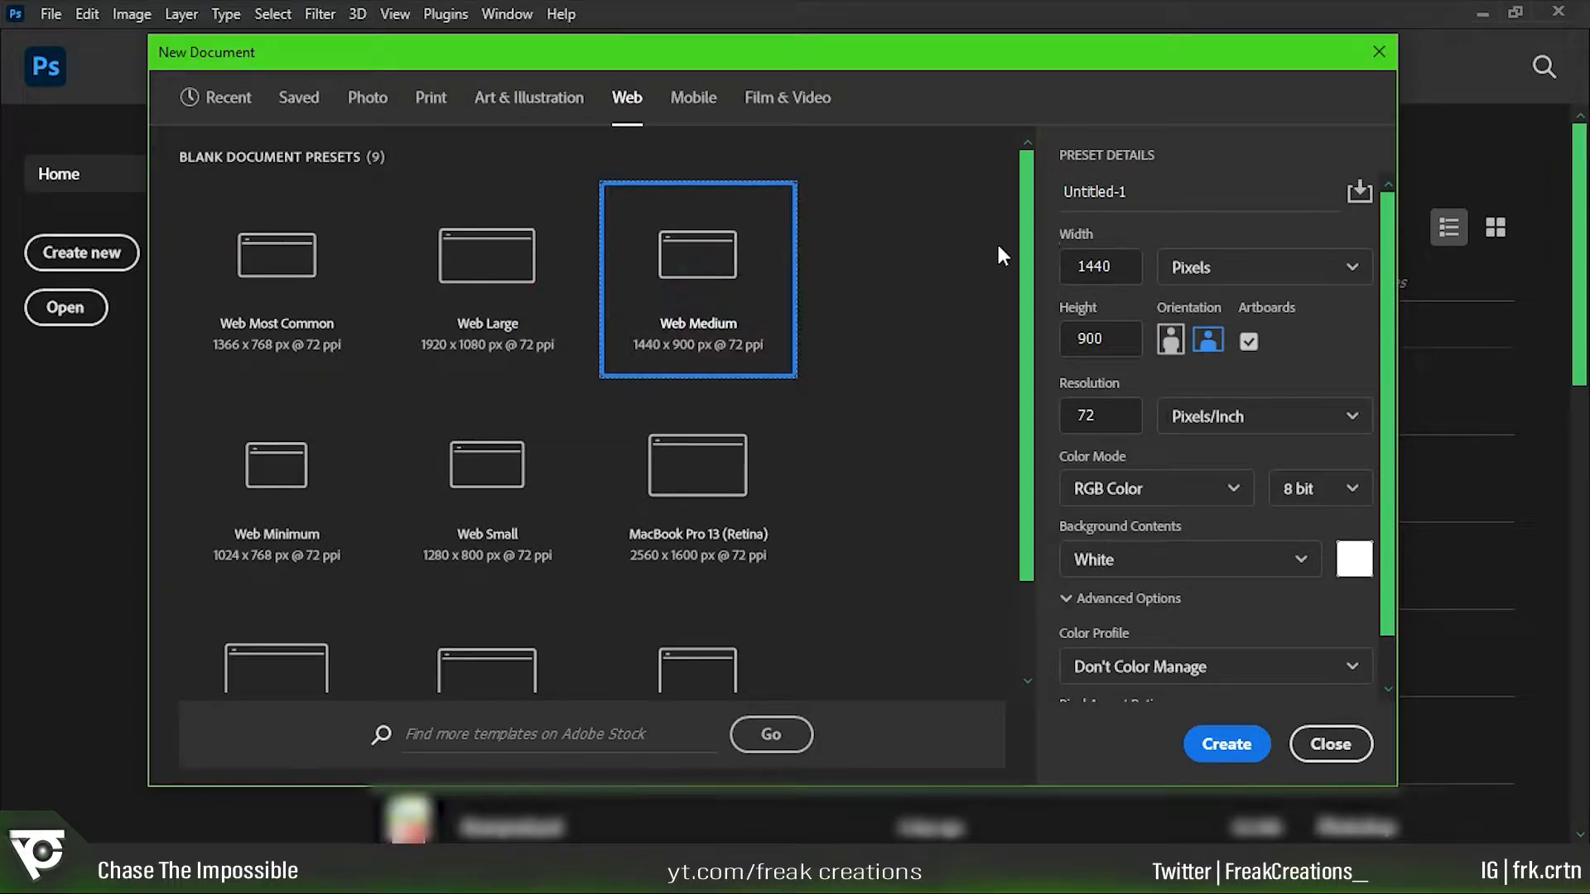
left_click(572, 465)
left_click(700, 465)
left_click(697, 112)
left_click(817, 107)
left_click(717, 260)
left_click(484, 273)
scroll(436, 385, "down", 2)
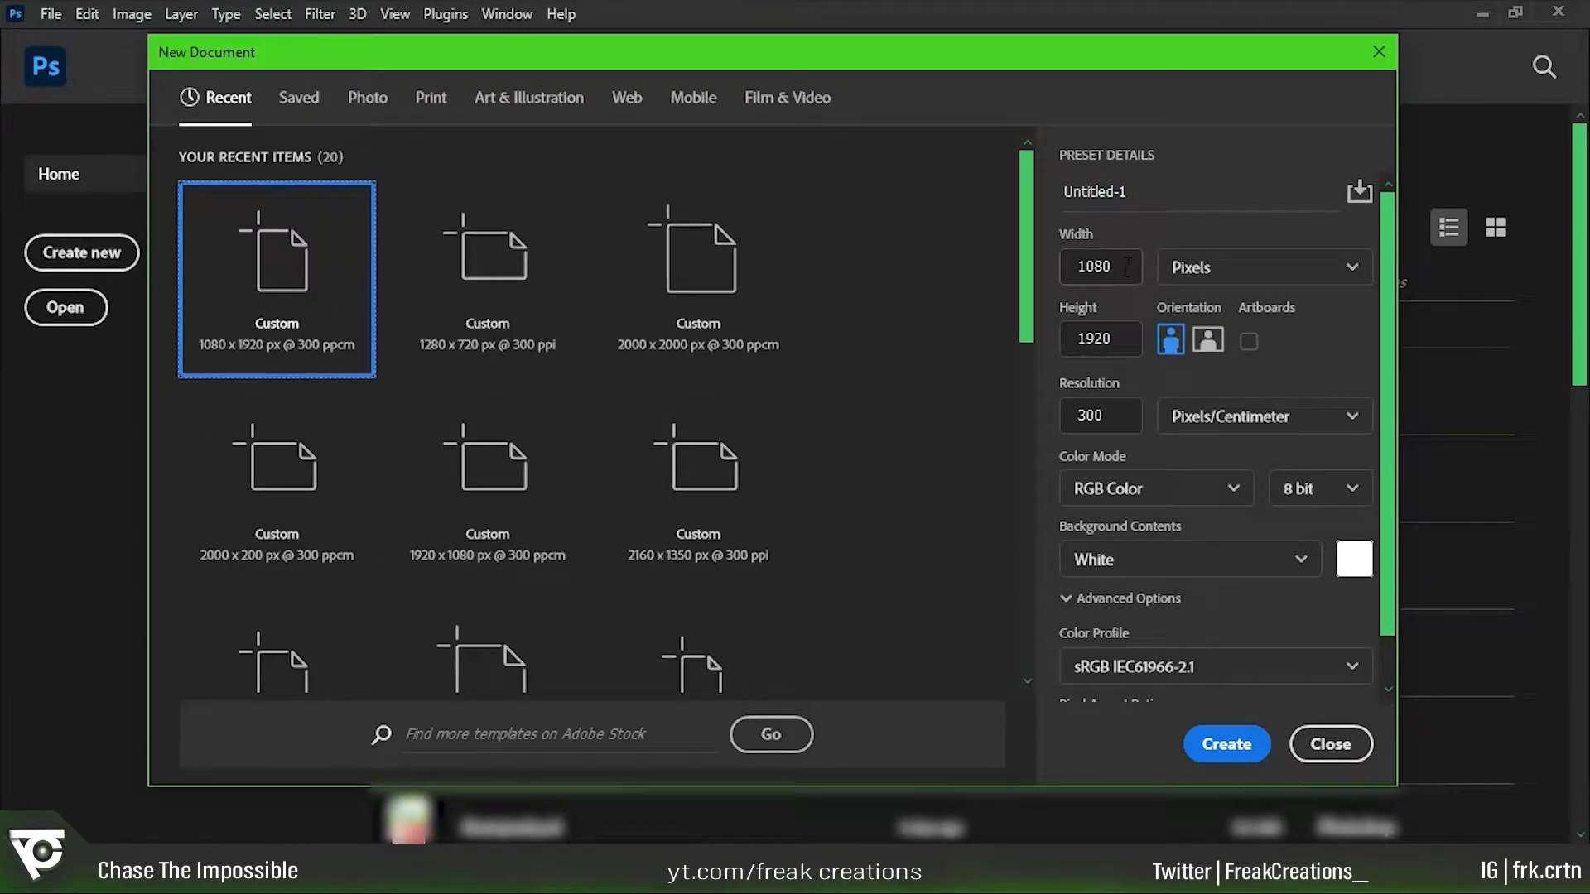
Create a new document 1080 px wide and 1350 px high at 300 pixels/centimeter, RGB, with a white background.
left_click(1123, 265)
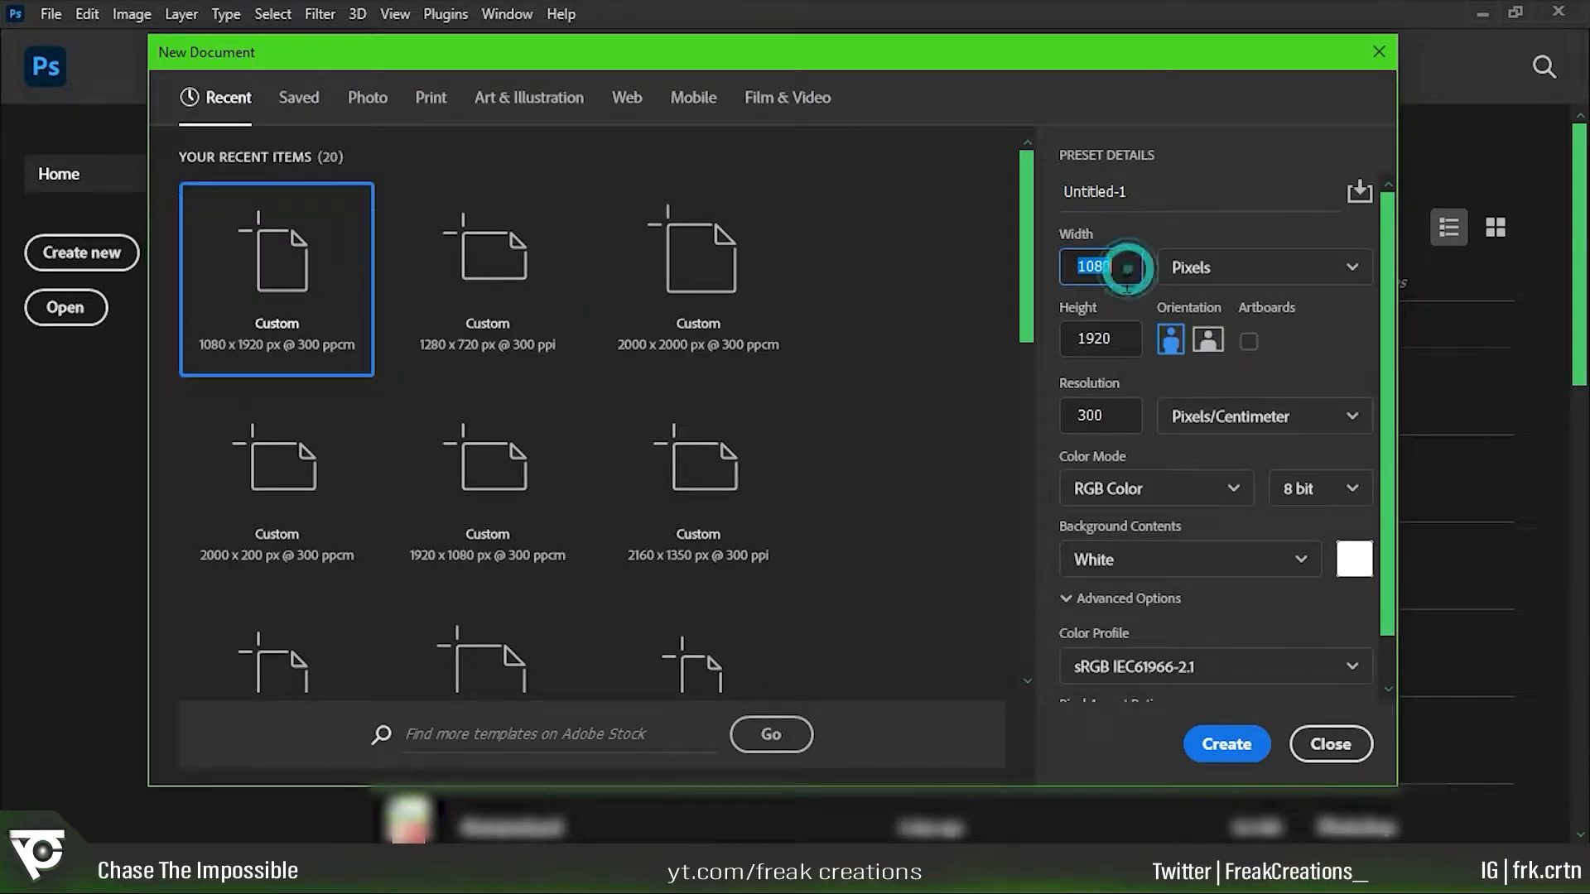
left_click(971, 314)
left_click(1102, 338)
type("1")
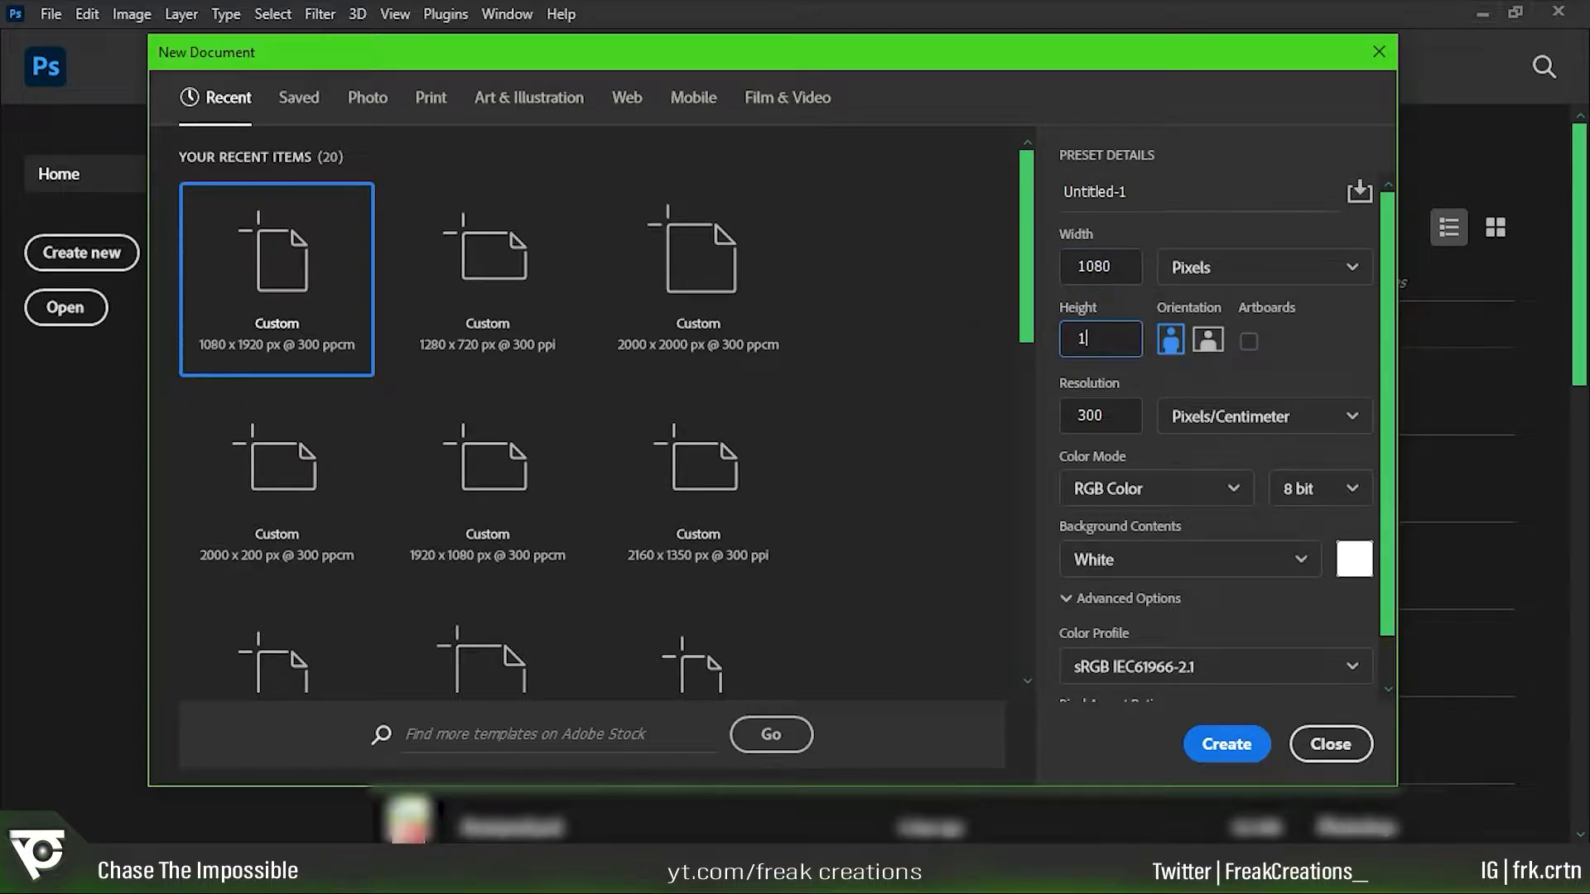
type("350")
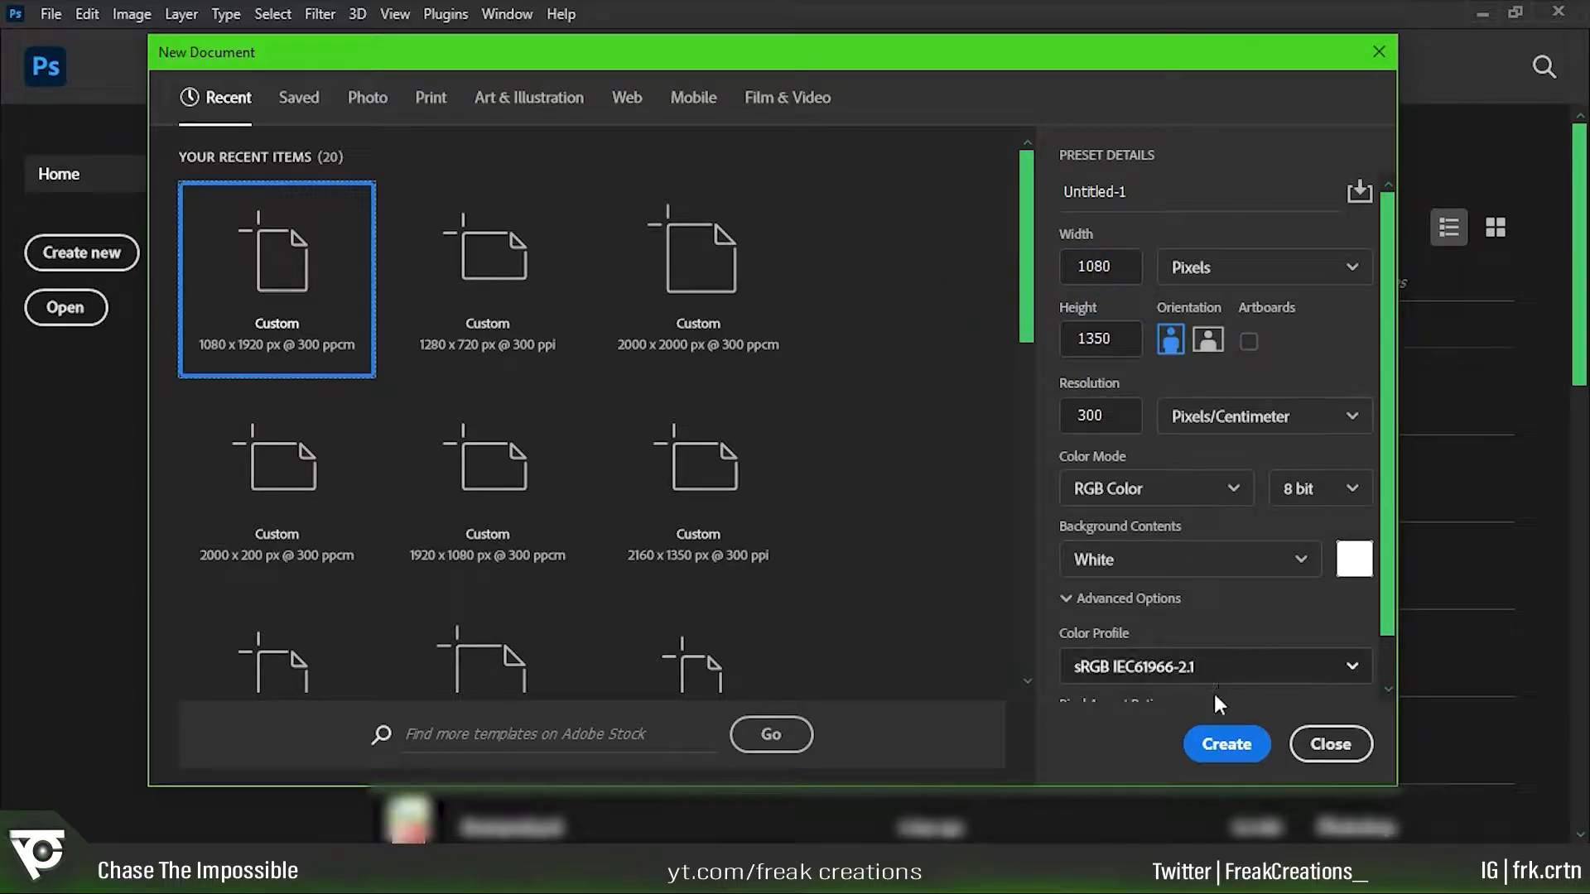
left_click(1217, 744)
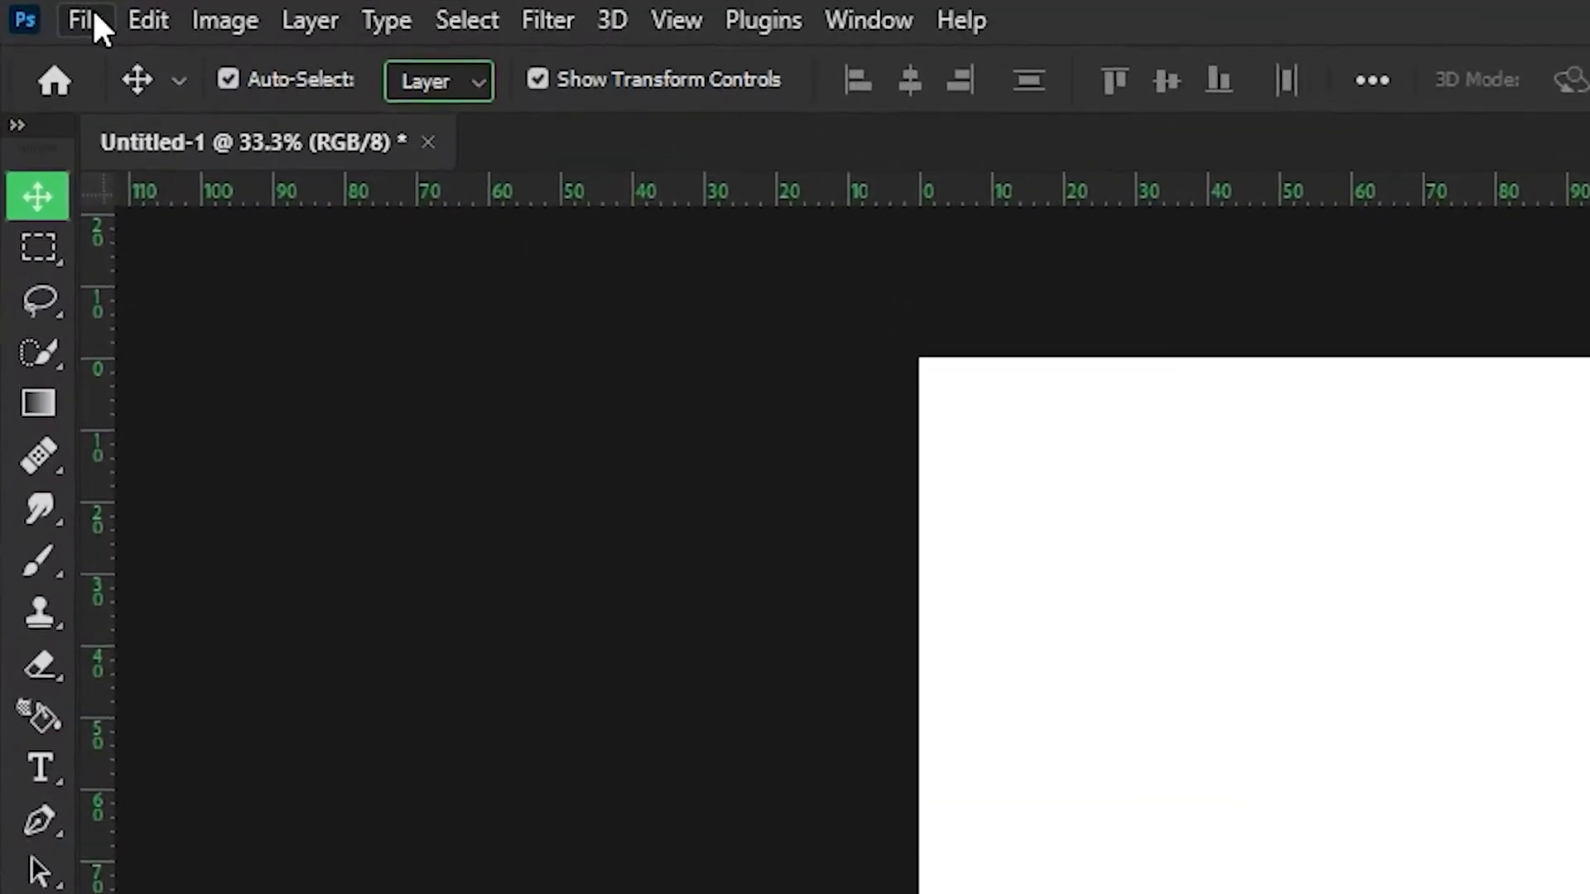
Try placing the image "2021 mysthical journey 67" as an embedded file in the blank document, and cancel the placement.
left_click(51, 14)
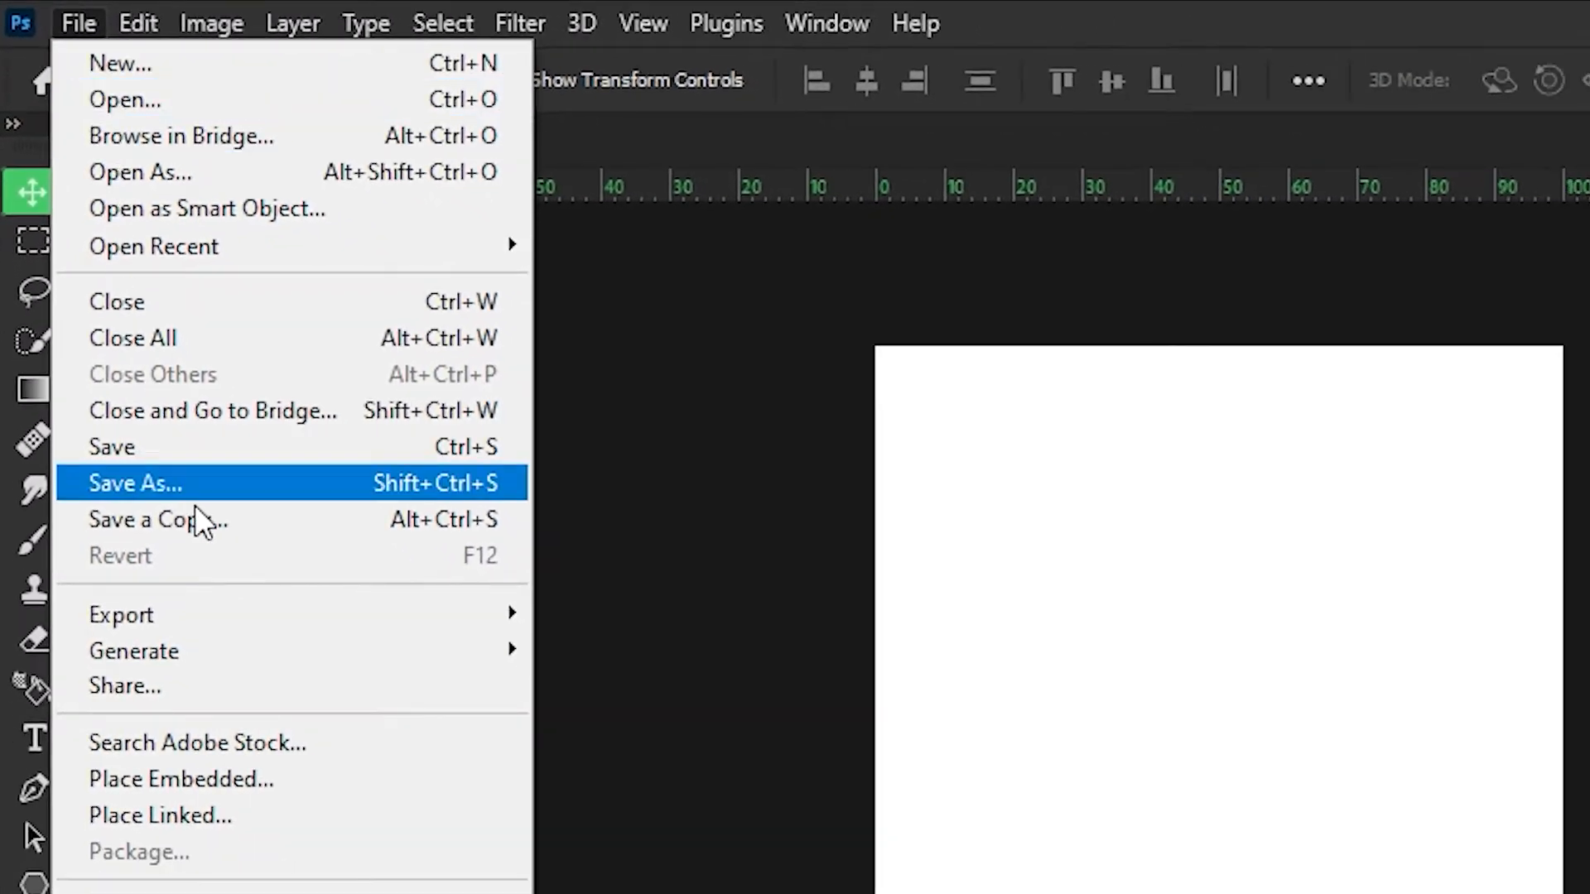
left_click(178, 781)
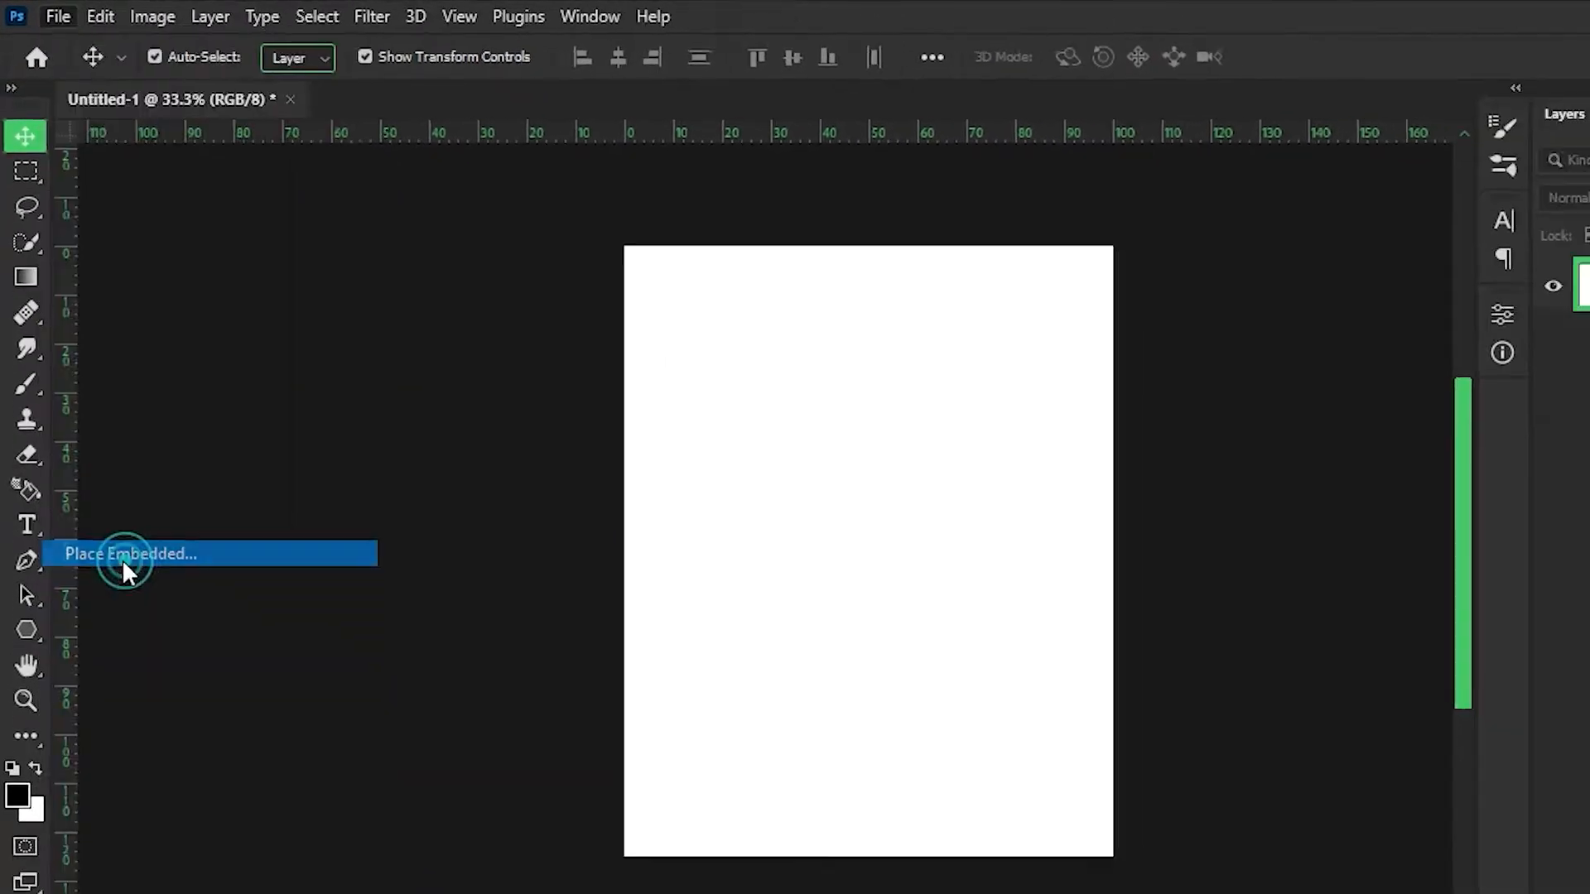
left_click(270, 190)
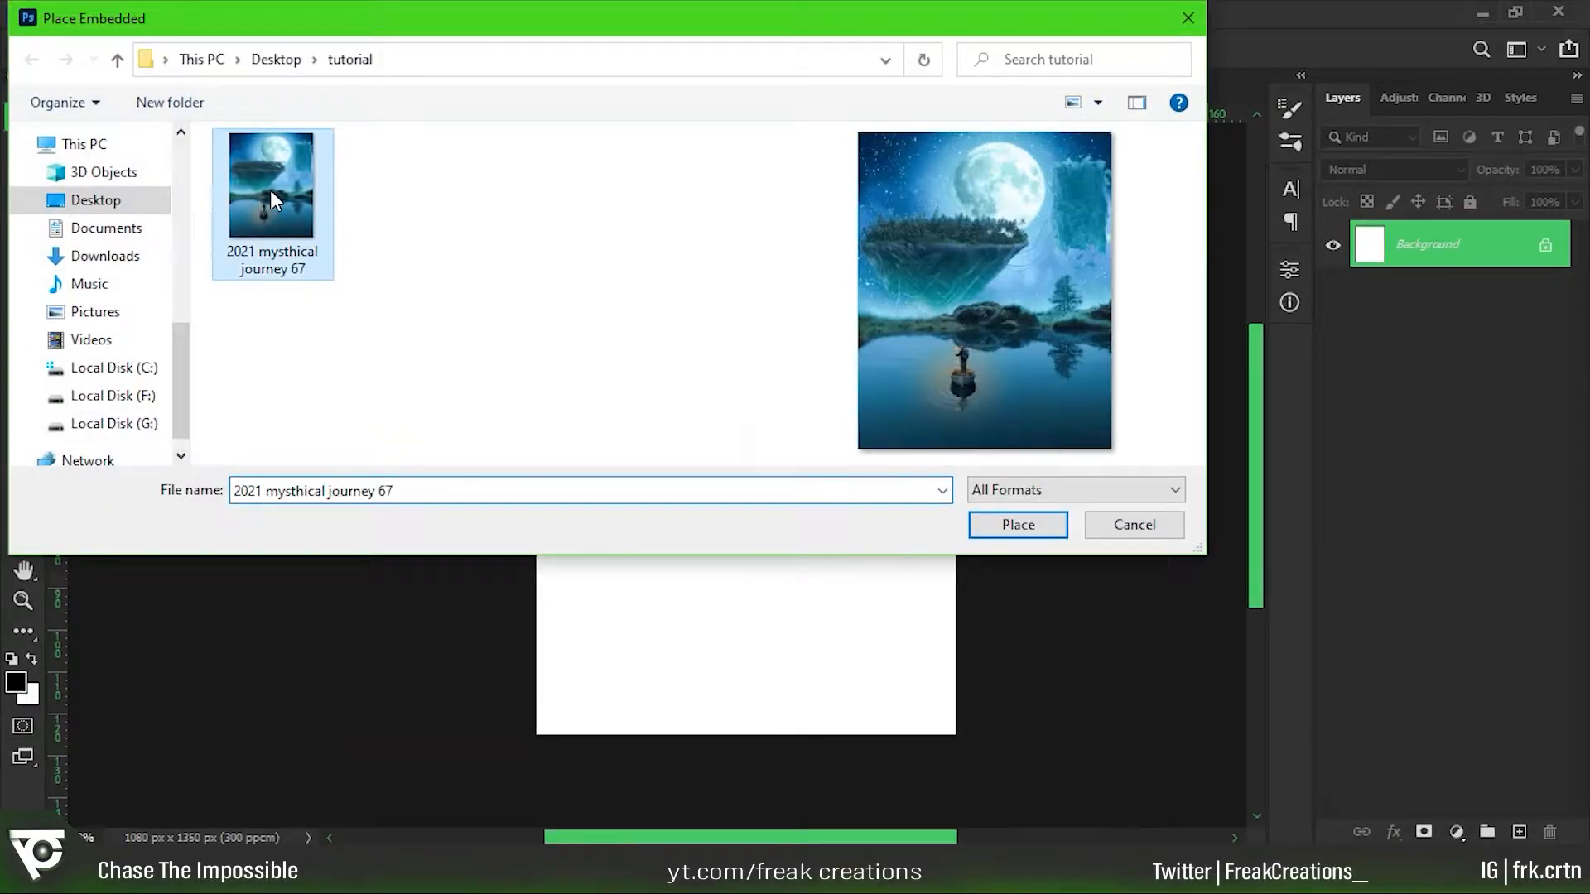
left_click(1017, 527)
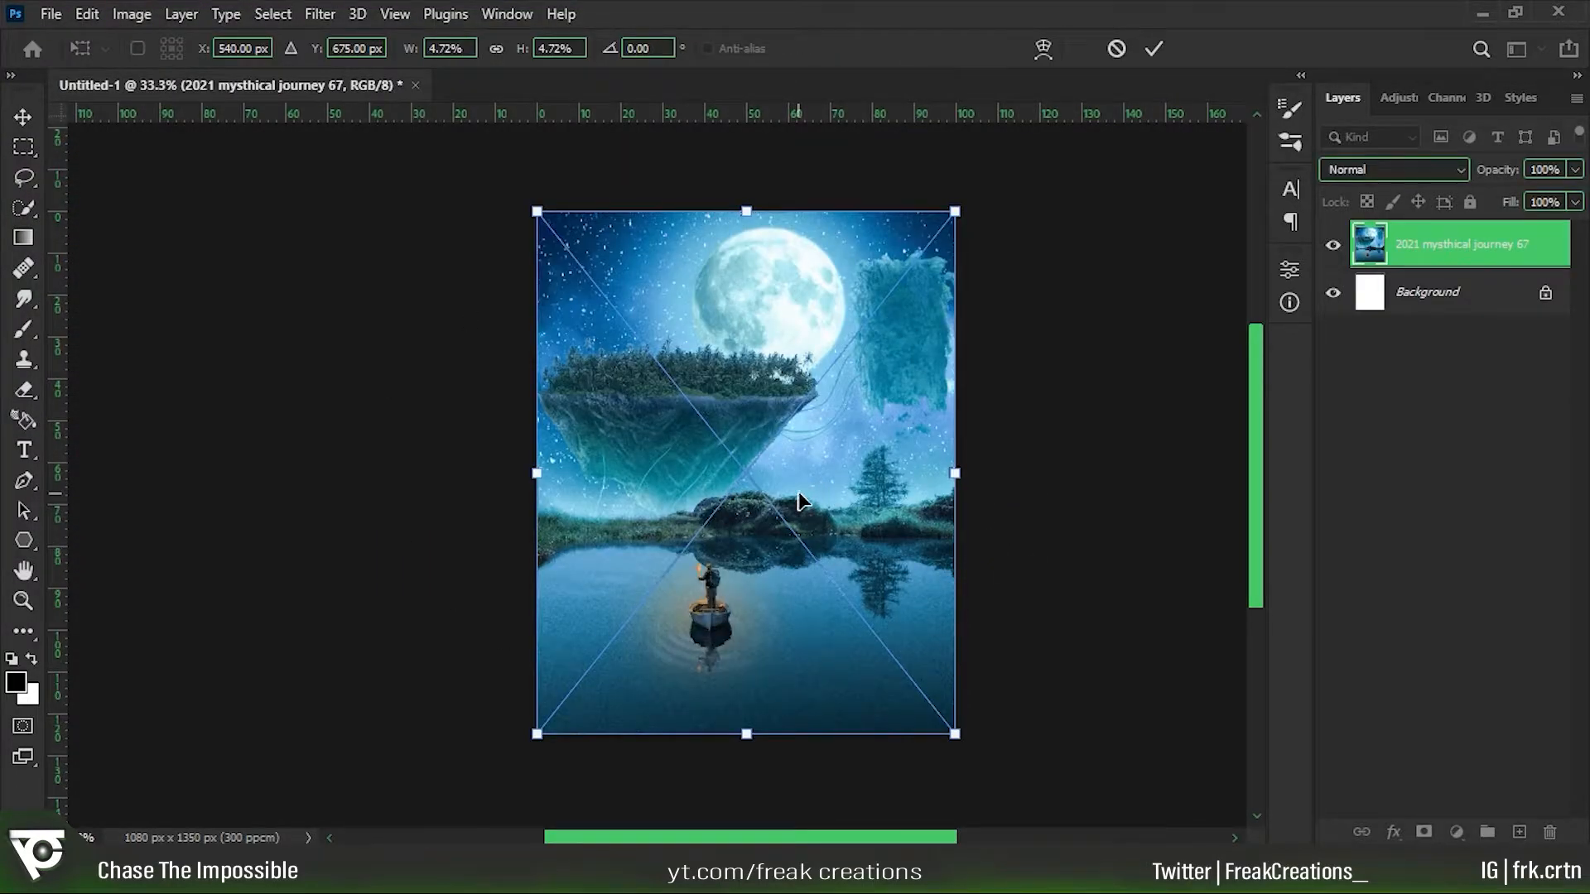
key("Escape")
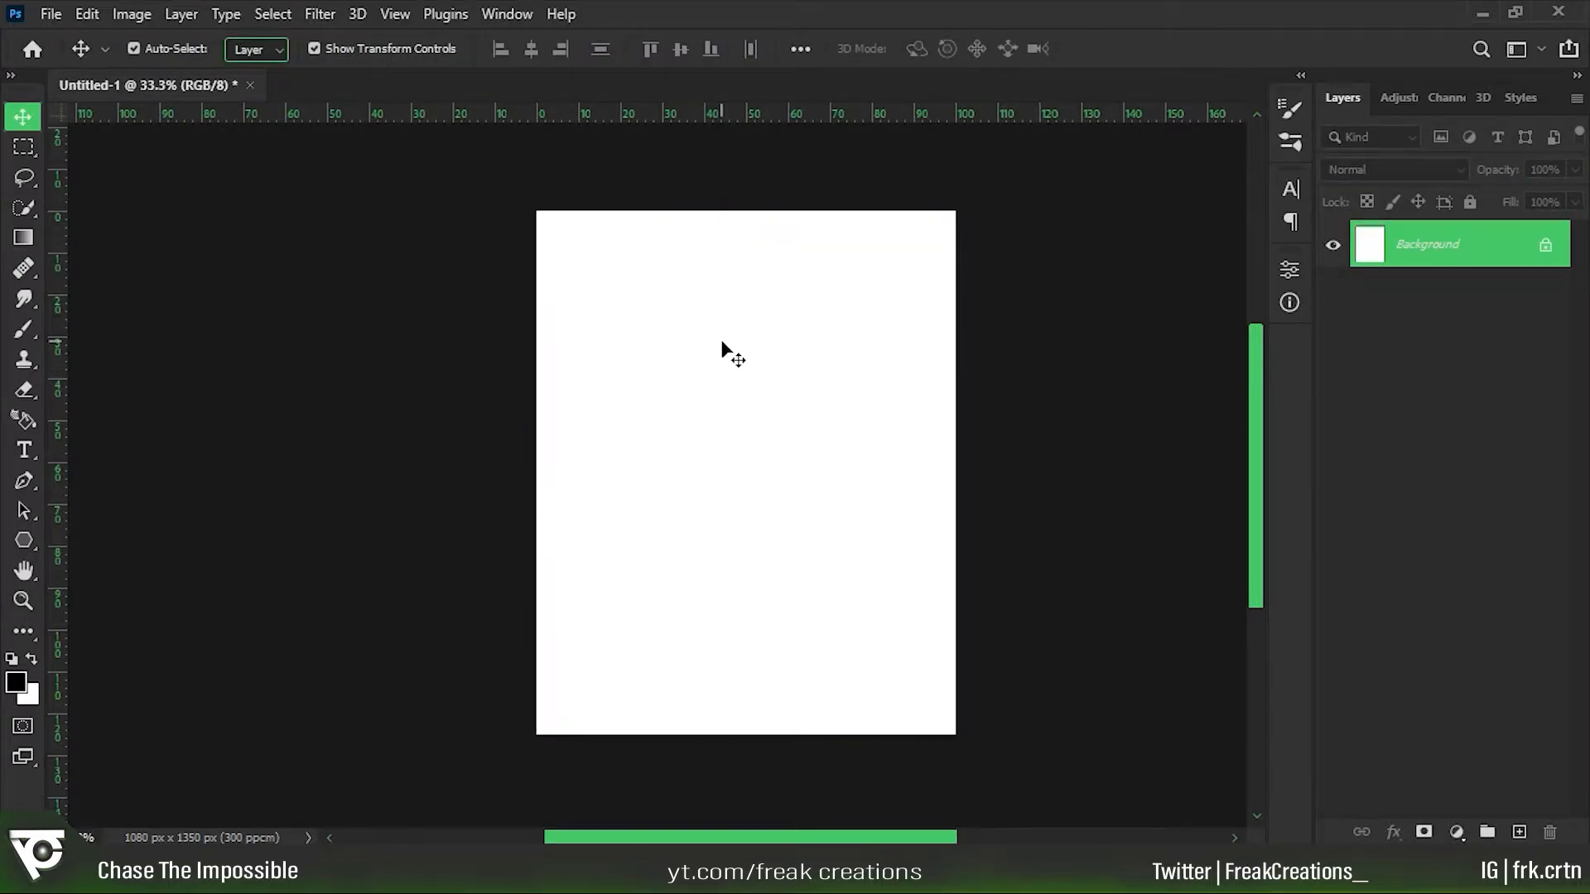
Open the image "2021 mysthical journey 67" from the tutorial folder as a separate document.
left_click(51, 14)
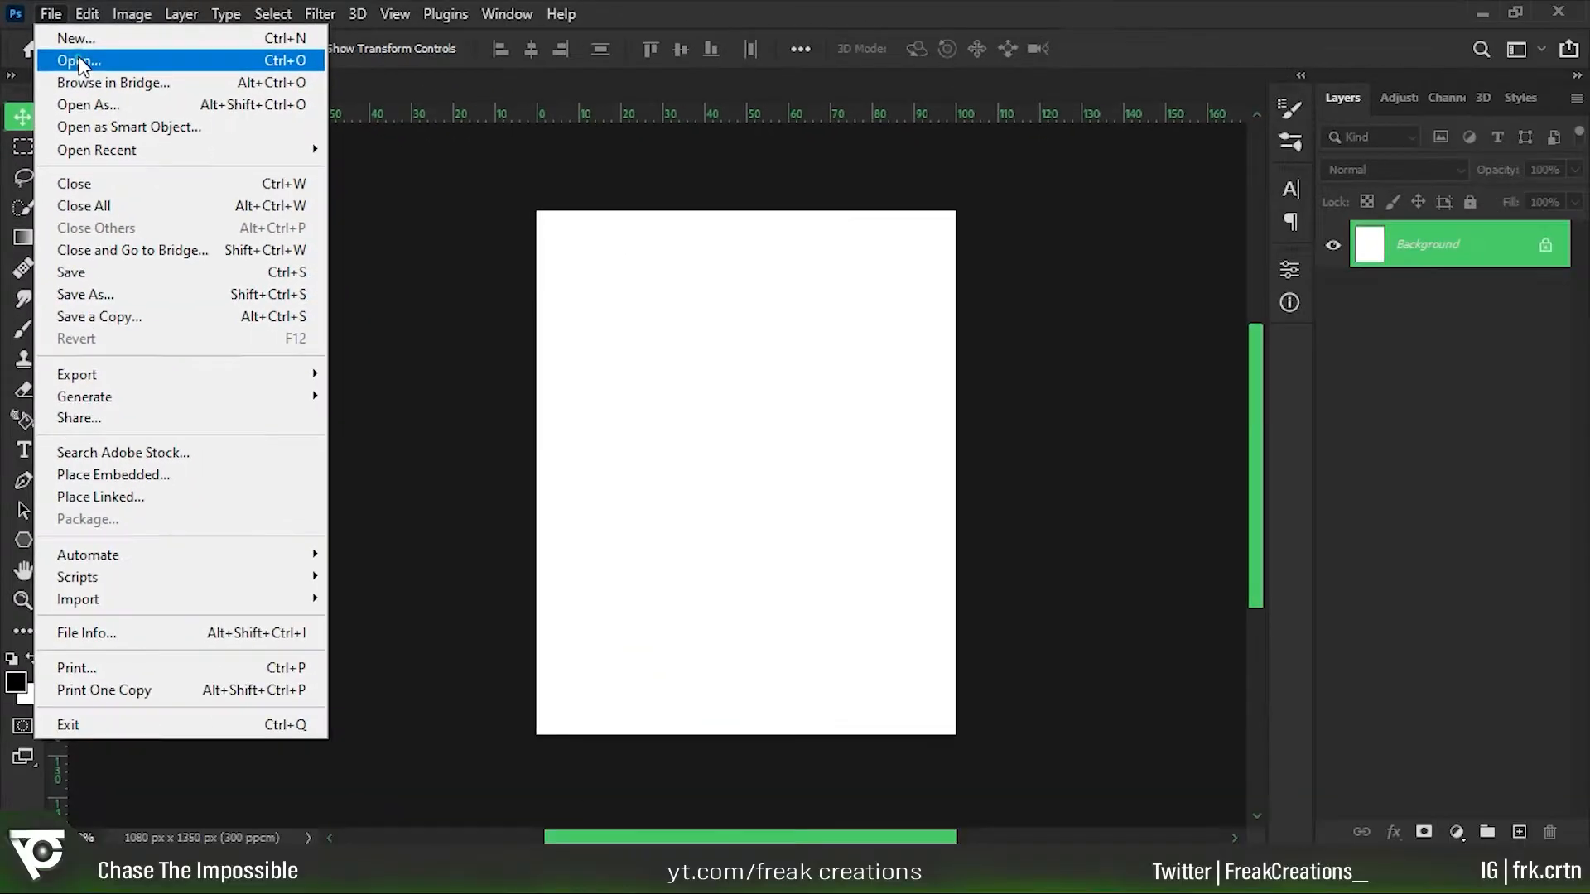
left_click(83, 61)
left_click(285, 212)
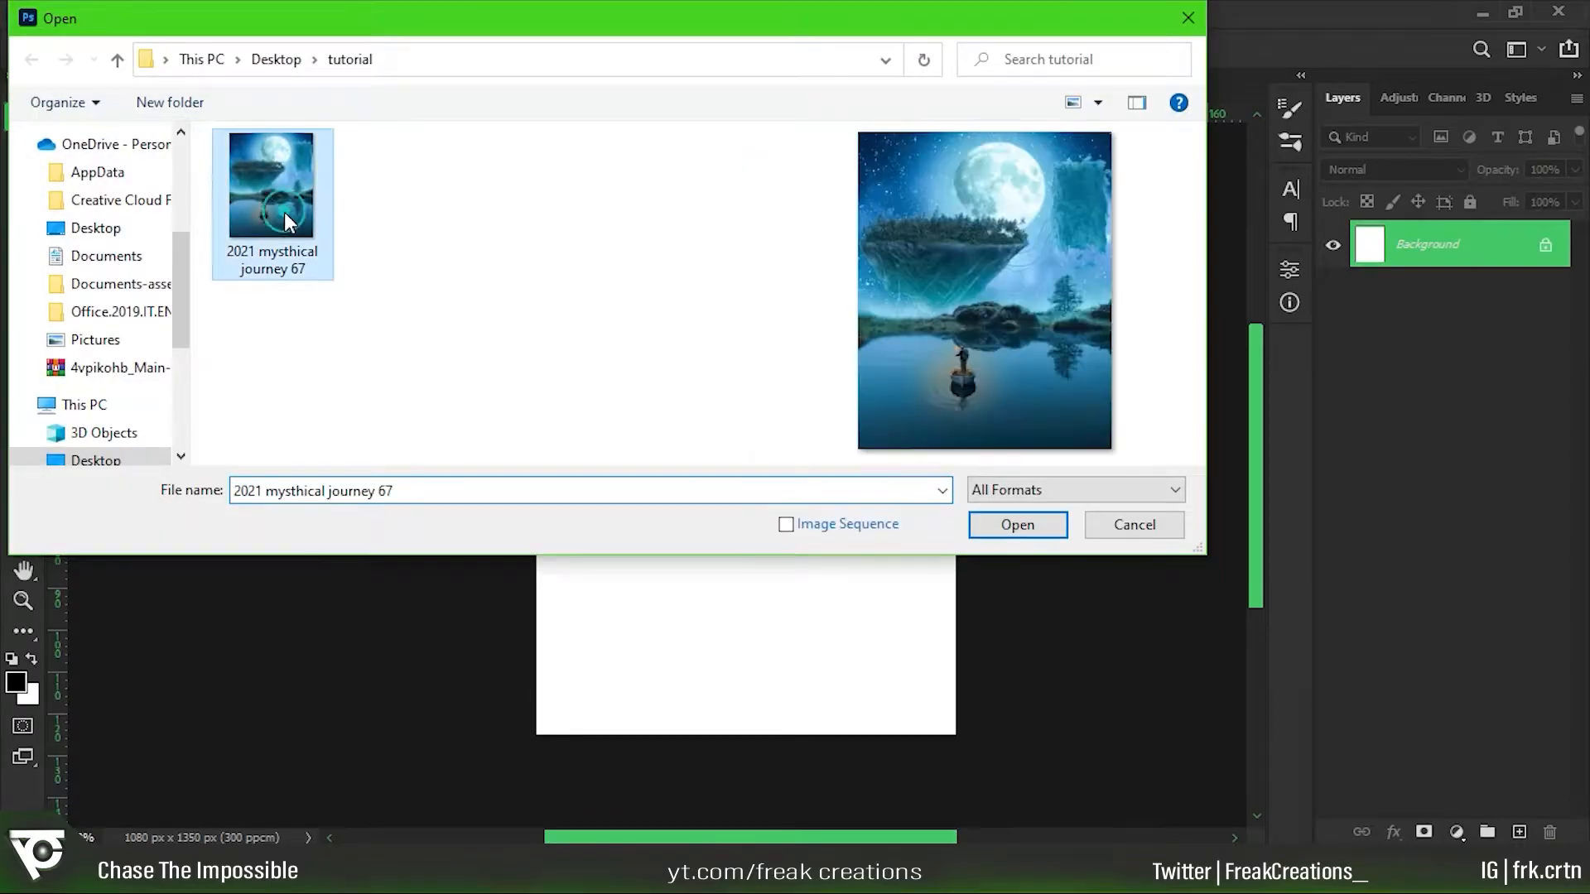
left_click(1022, 525)
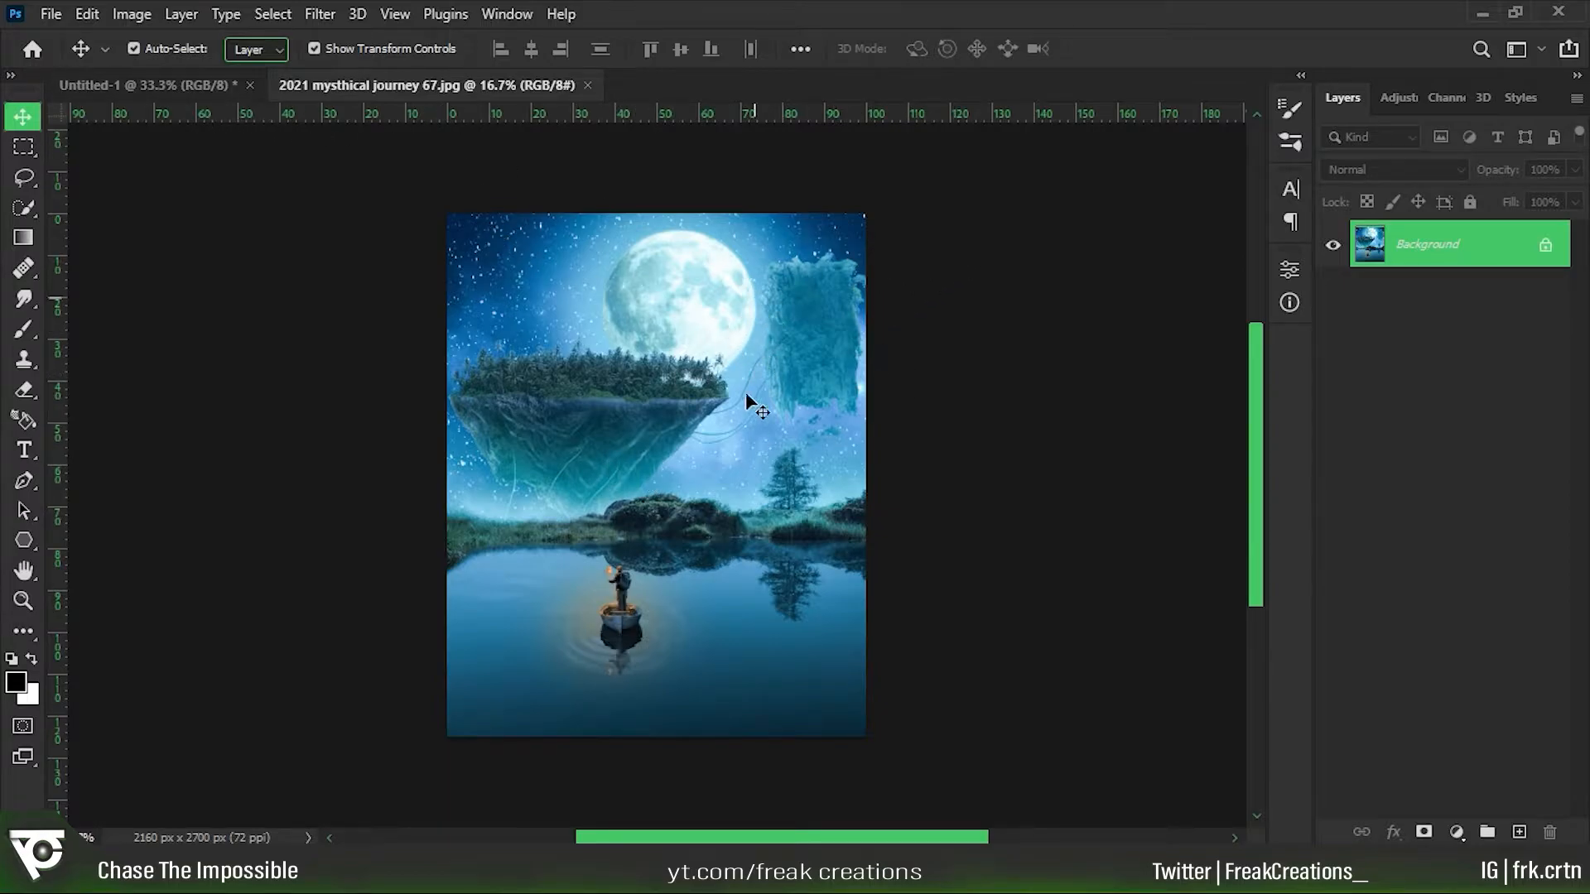
Copy the opened image into the Untitled-1 document as a layer, scale it down and reposition it on the canvas.
left_click_drag(672, 432, 213, 101)
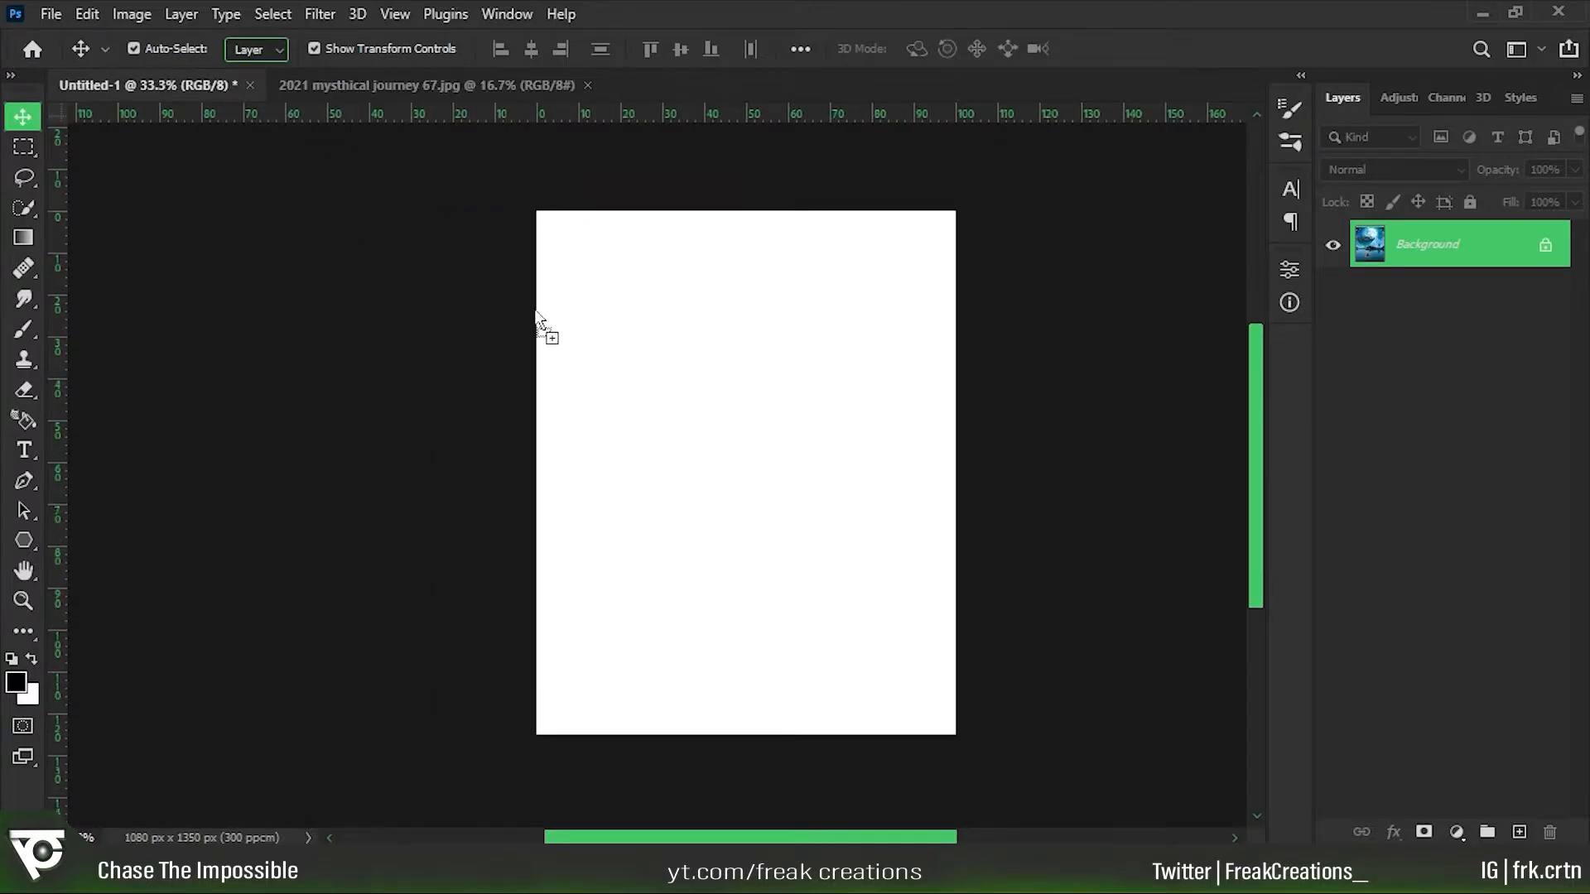
left_click_drag(740, 456, 741, 457)
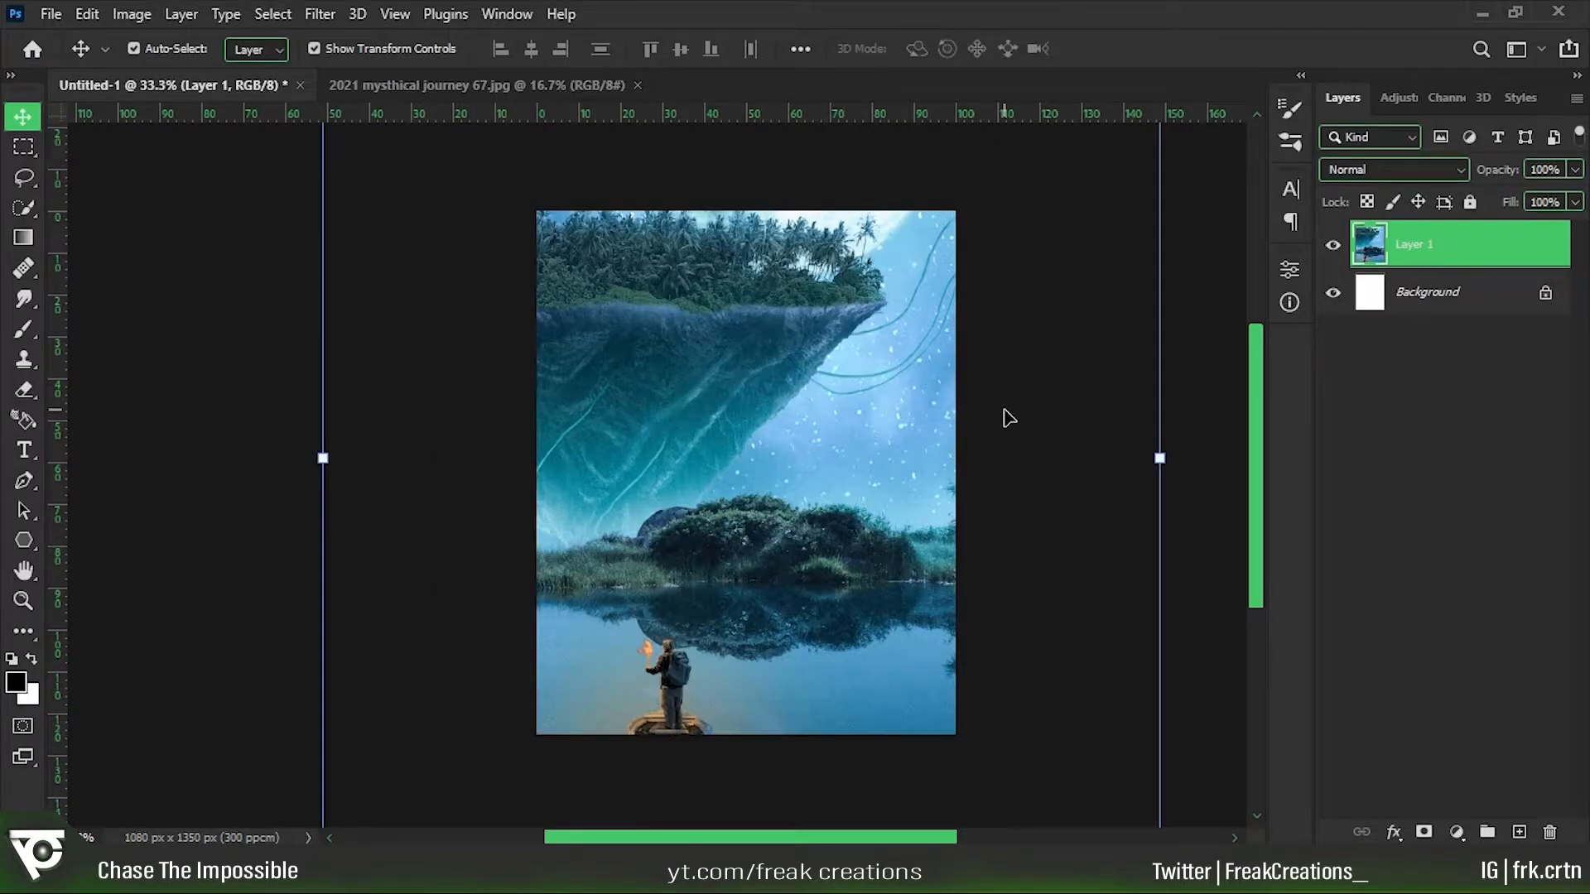
left_click_drag(1160, 458, 704, 563)
left_click_drag(589, 521, 842, 447)
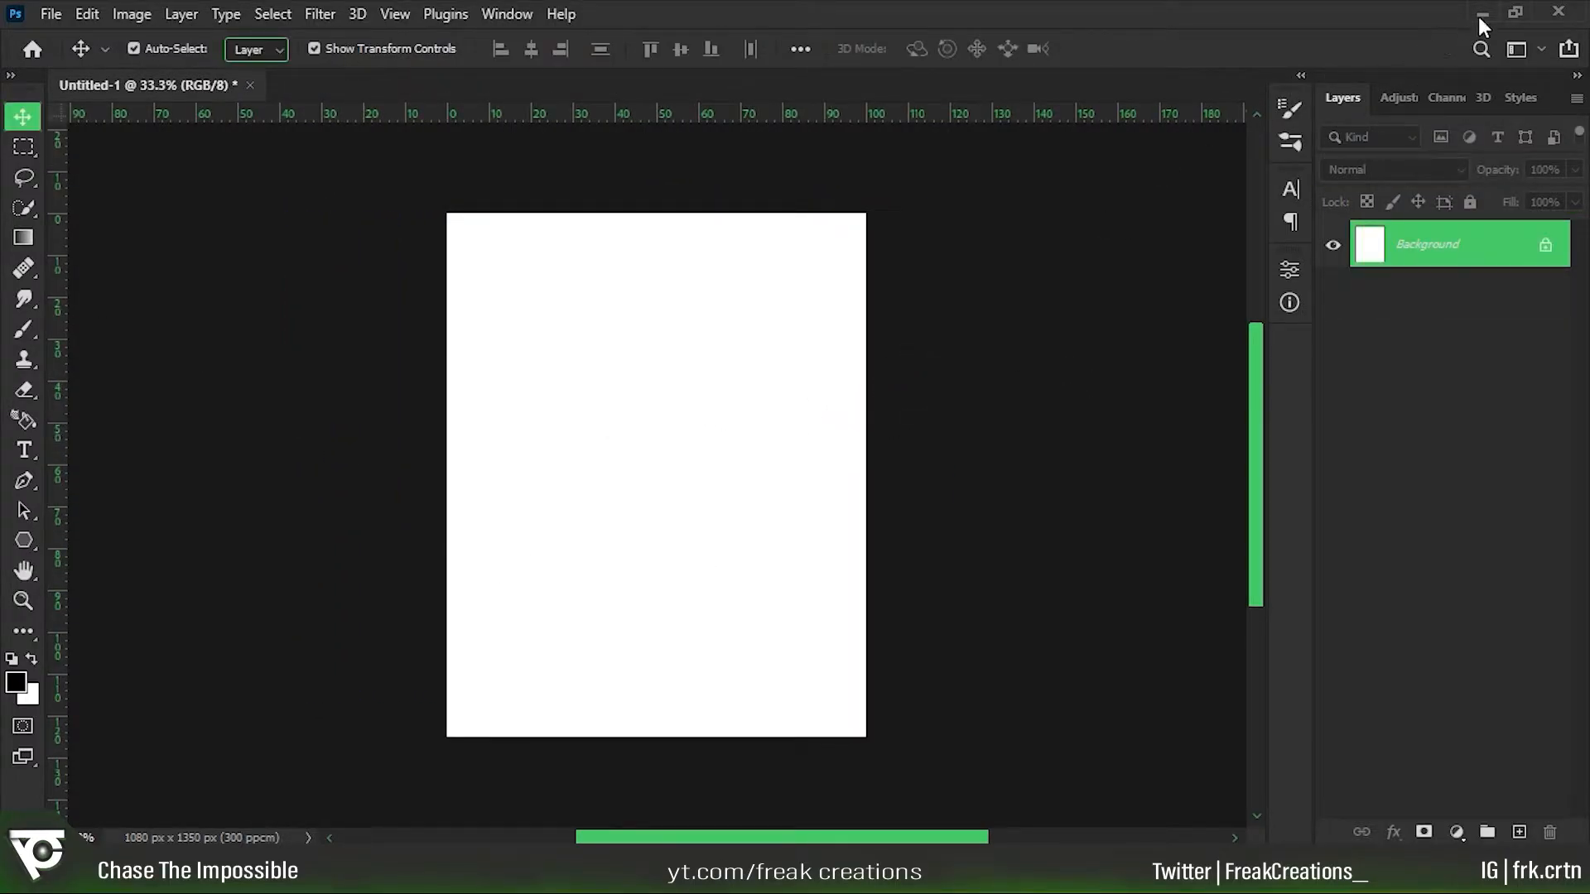
Place "2021 mysthical journey 67" from the tutorial folder in File Explorer into the blank document, and delete the placed image layer.
left_click(1487, 12)
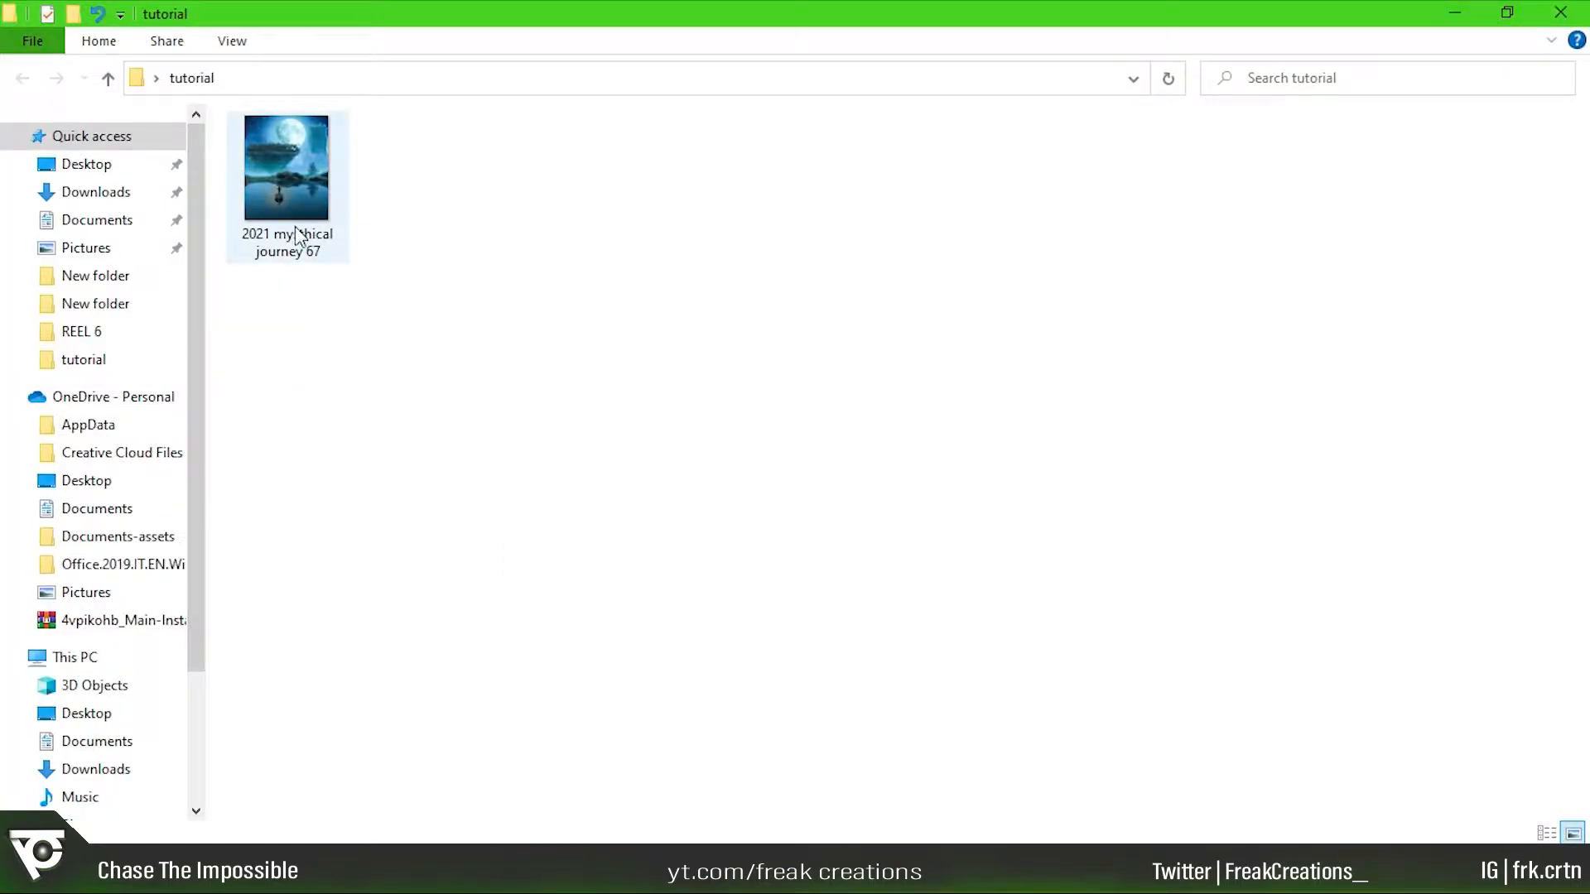
left_click_drag(273, 183, 662, 495)
key("Return")
left_click(1413, 246)
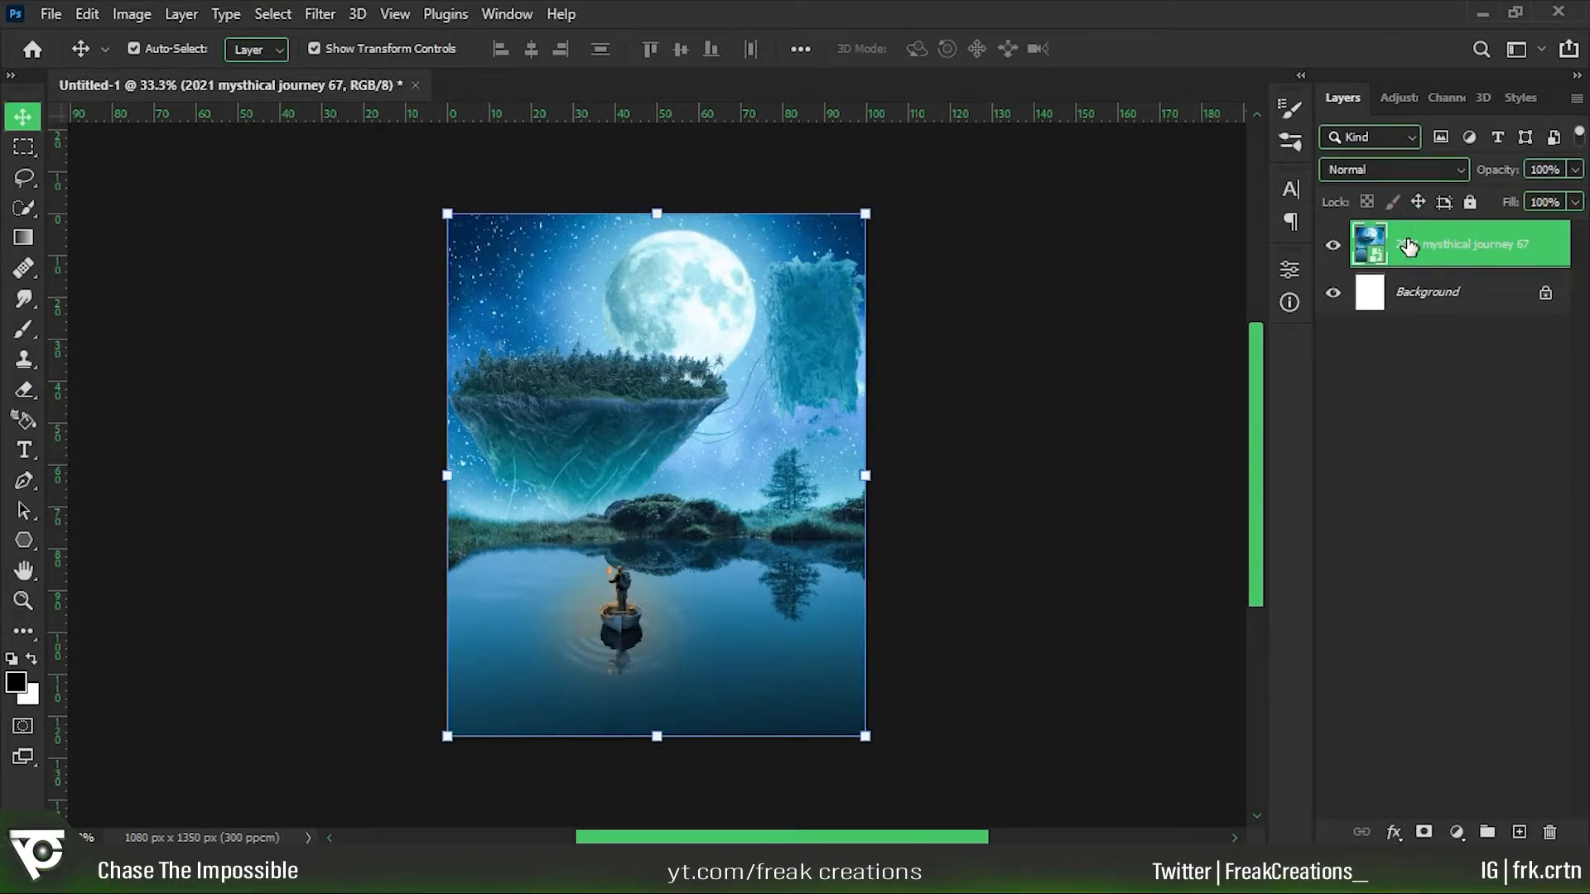
key("Delete")
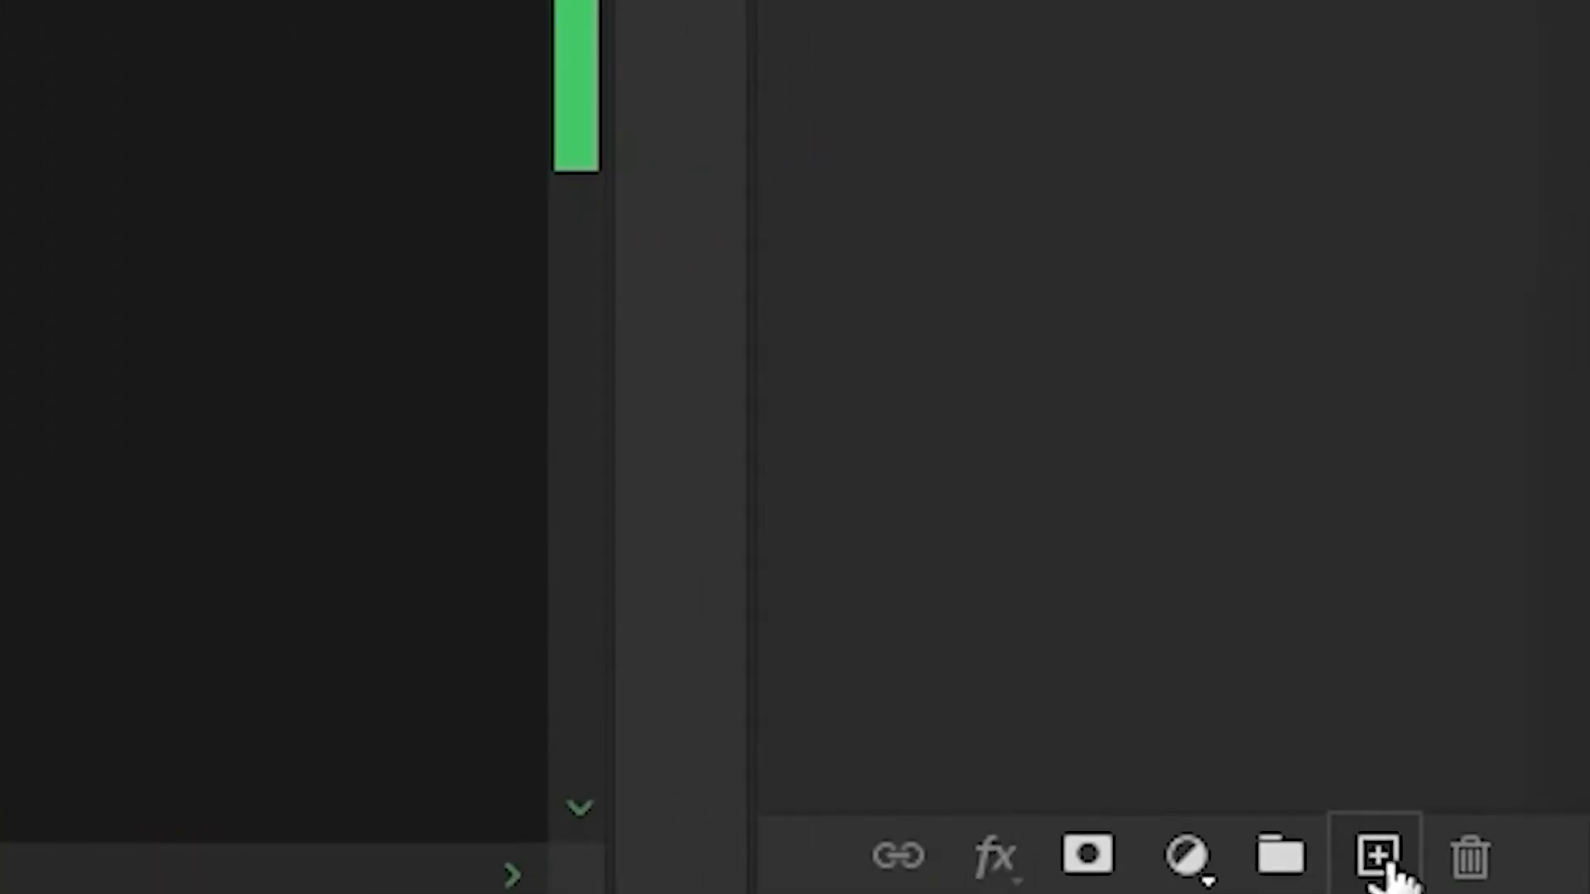
Add a new layer above the background and paint a single red dot with the 500 px brush near the canvas centre.
left_click(1520, 832)
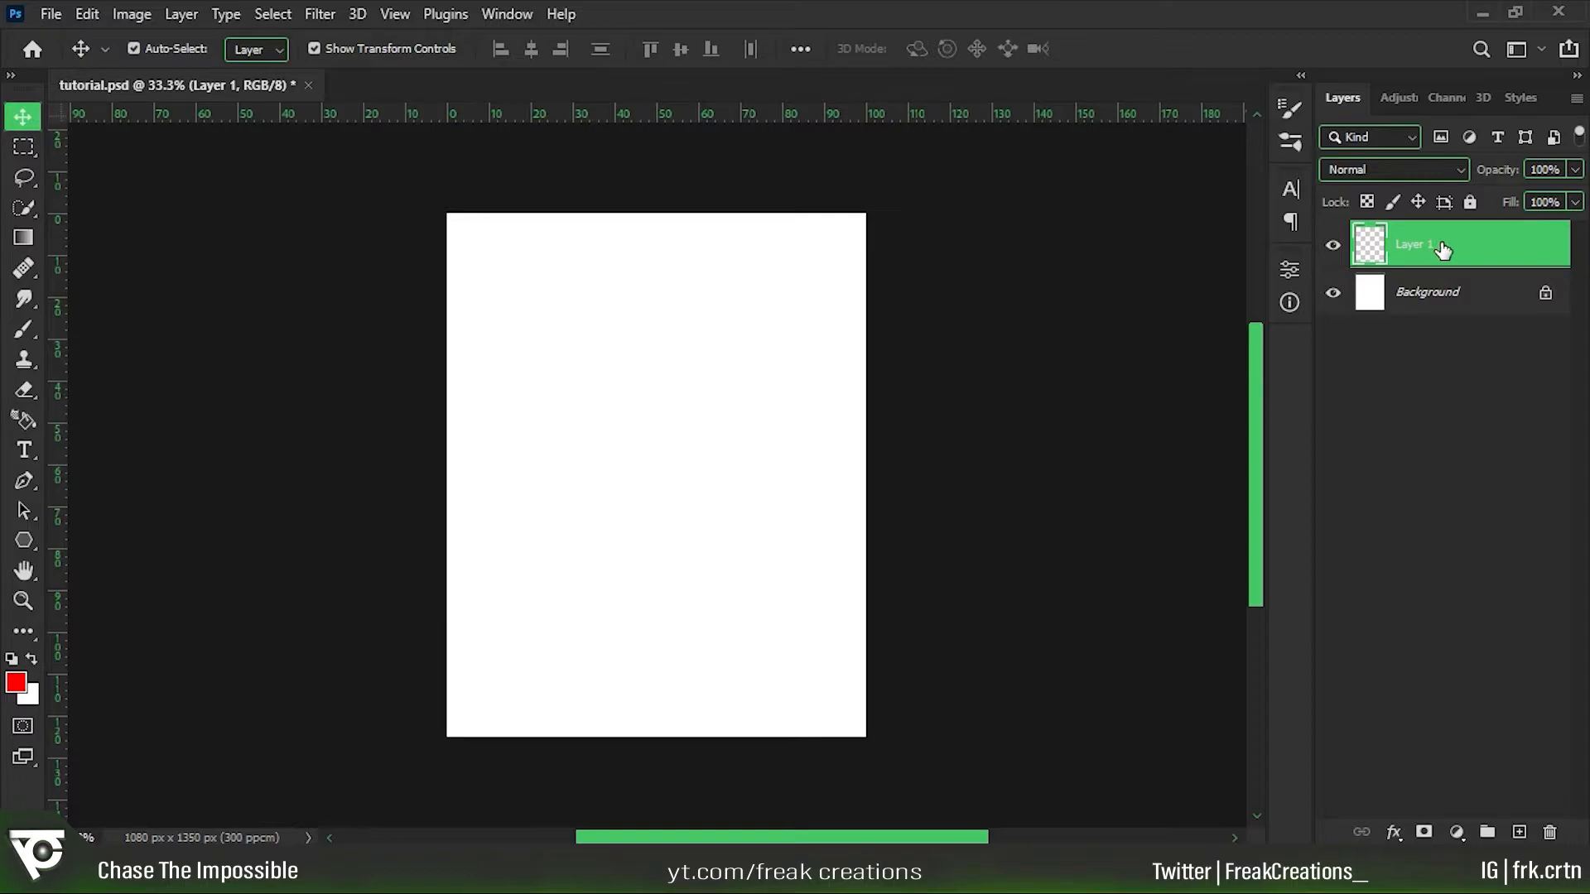
left_click(30, 335)
left_click(651, 452)
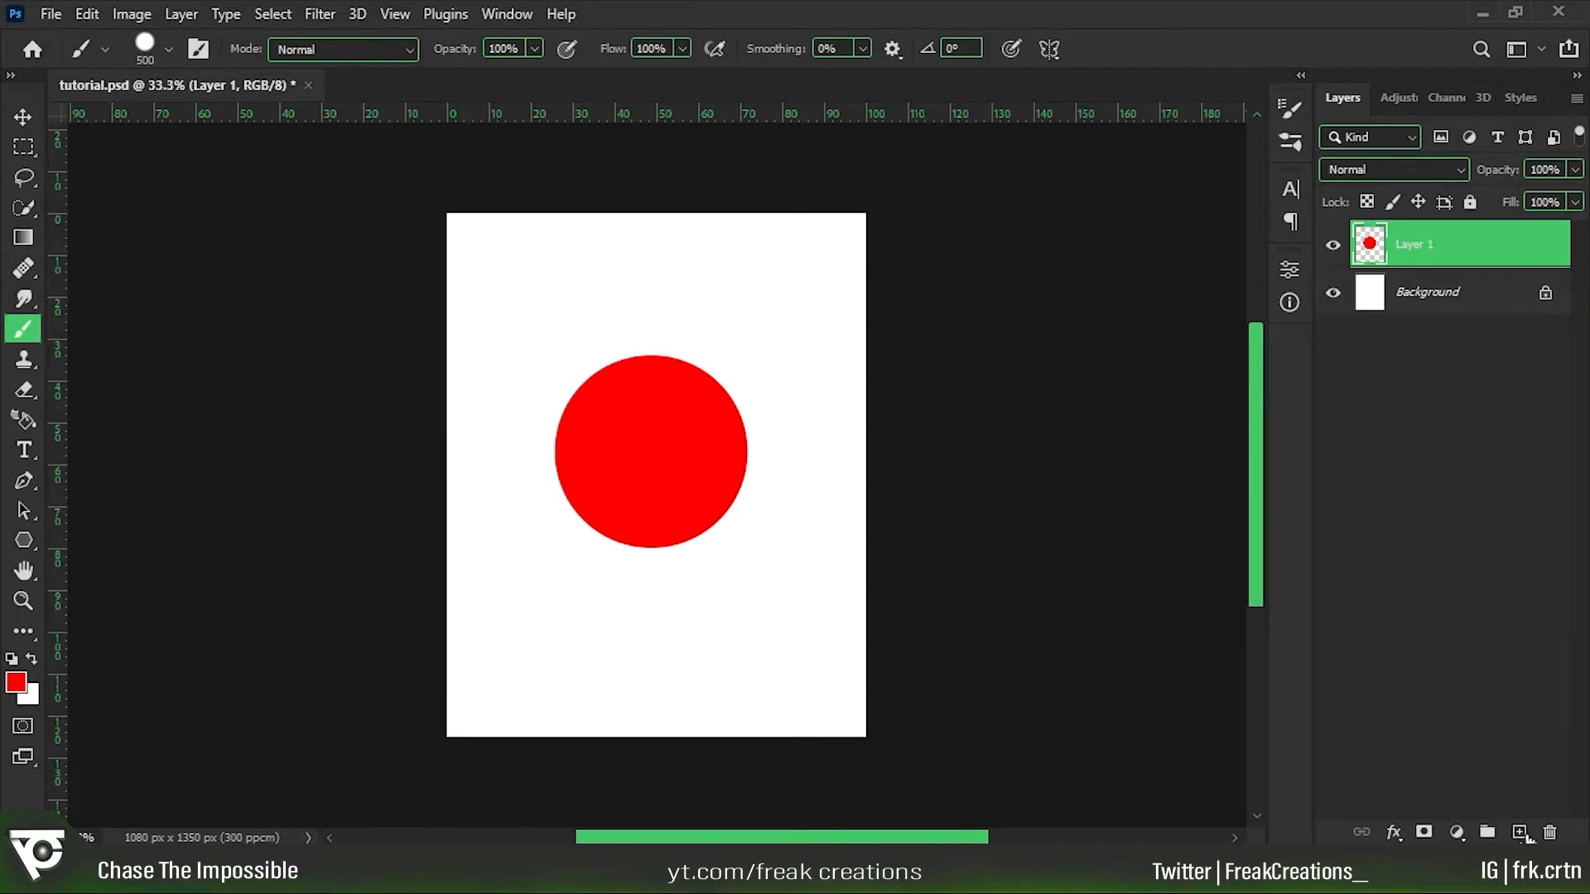
Add another new layer, set the foreground color to 000000 and paint a black dot exactly over the red one.
left_click(1519, 831)
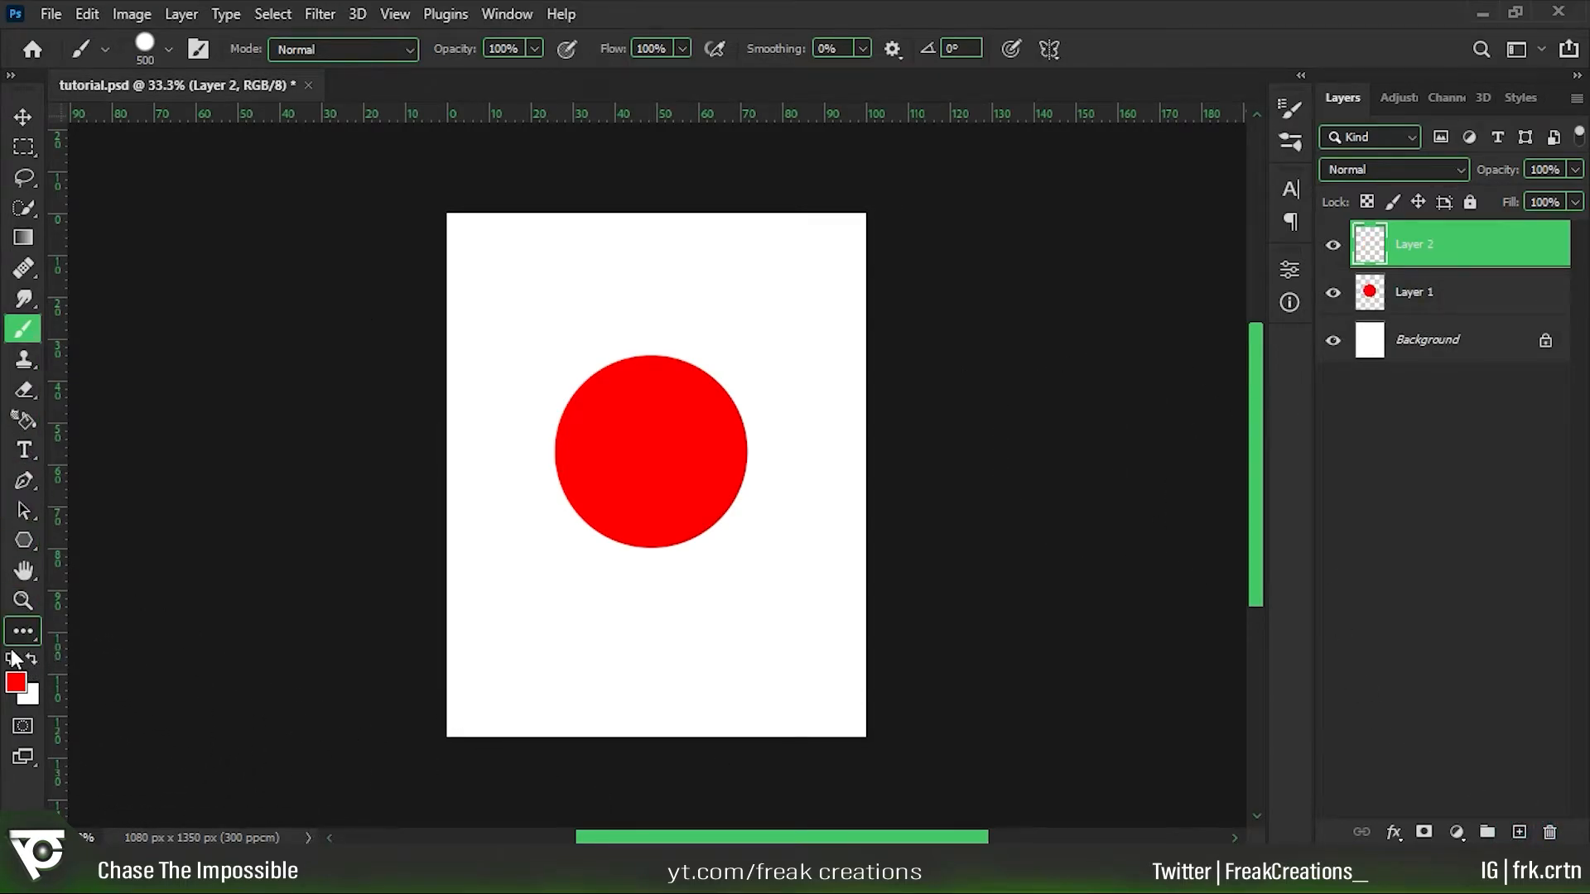
left_click(15, 683)
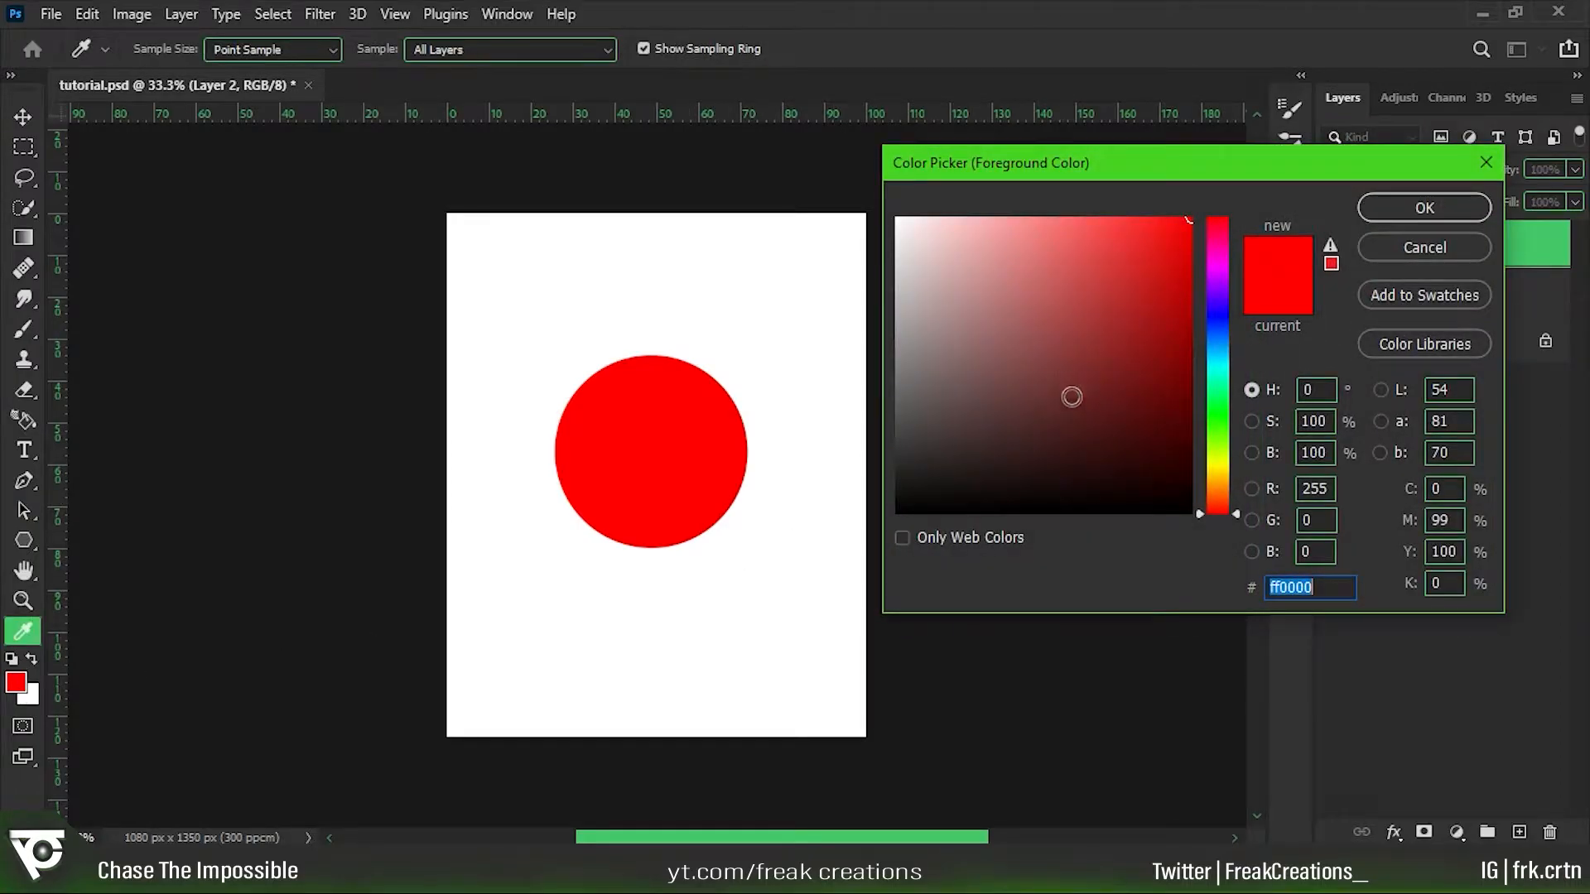
type("000000")
left_click(1393, 209)
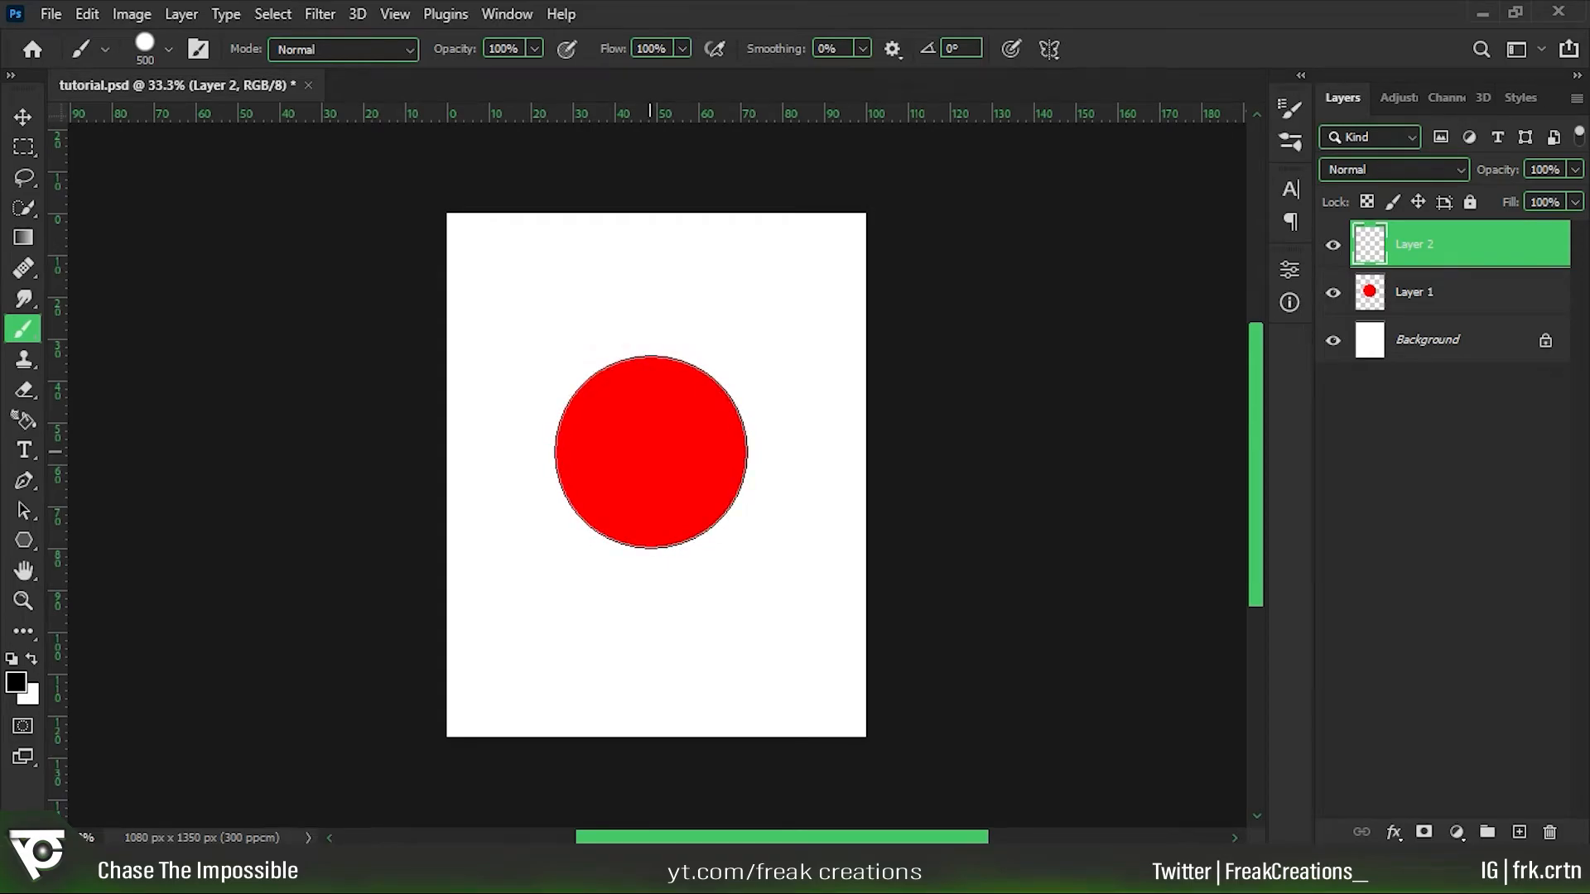
left_click(651, 452)
key("v")
left_click(1091, 748)
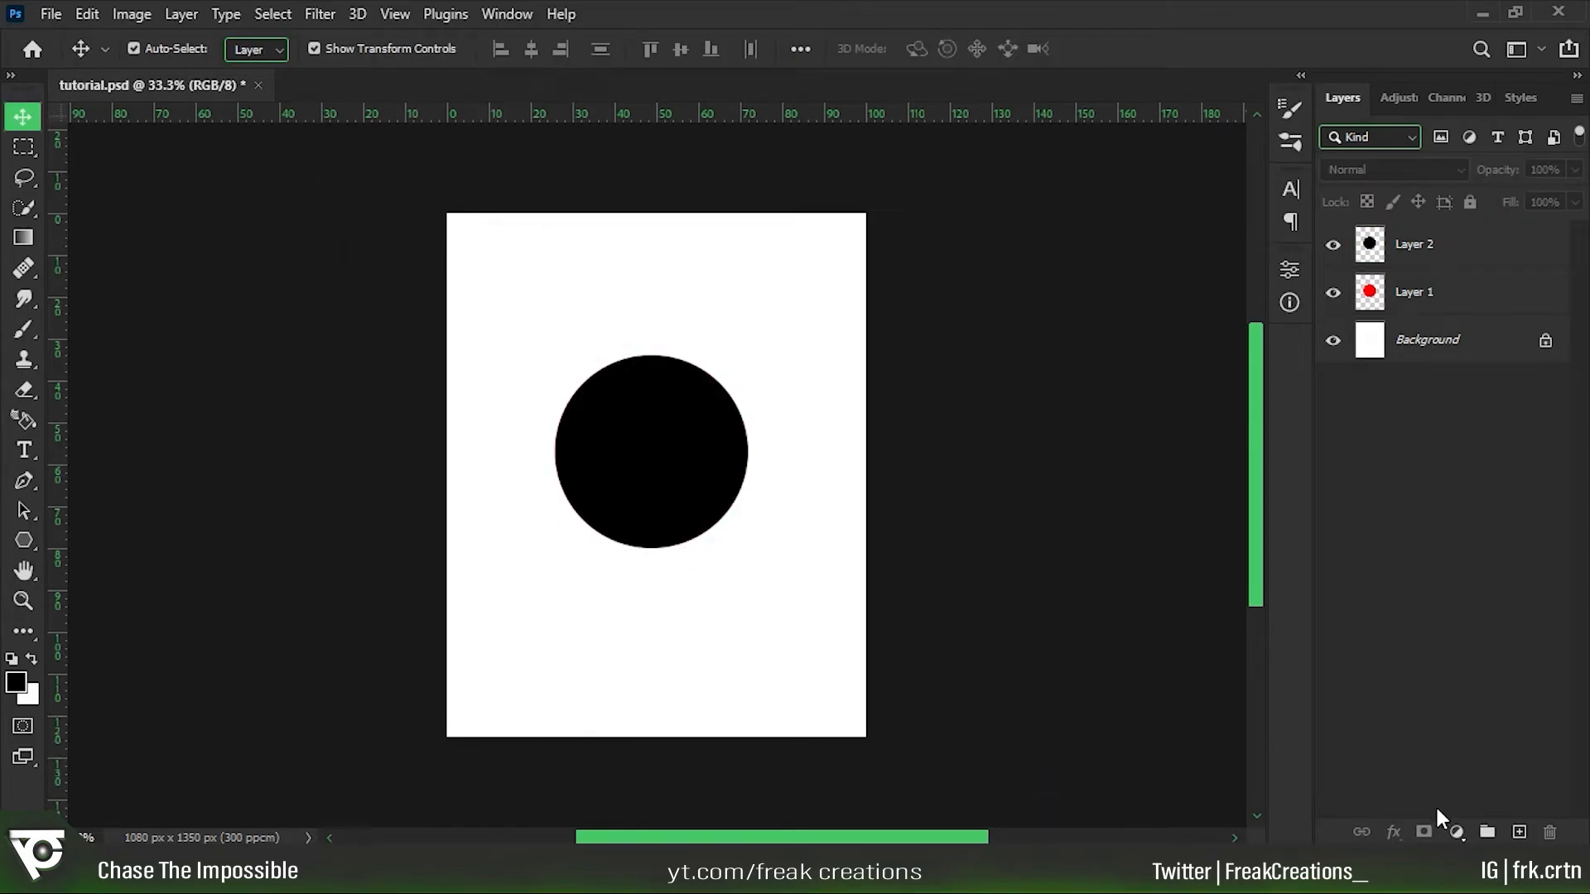
Add a Solid Color fill layer in bright green.
left_click(1456, 830)
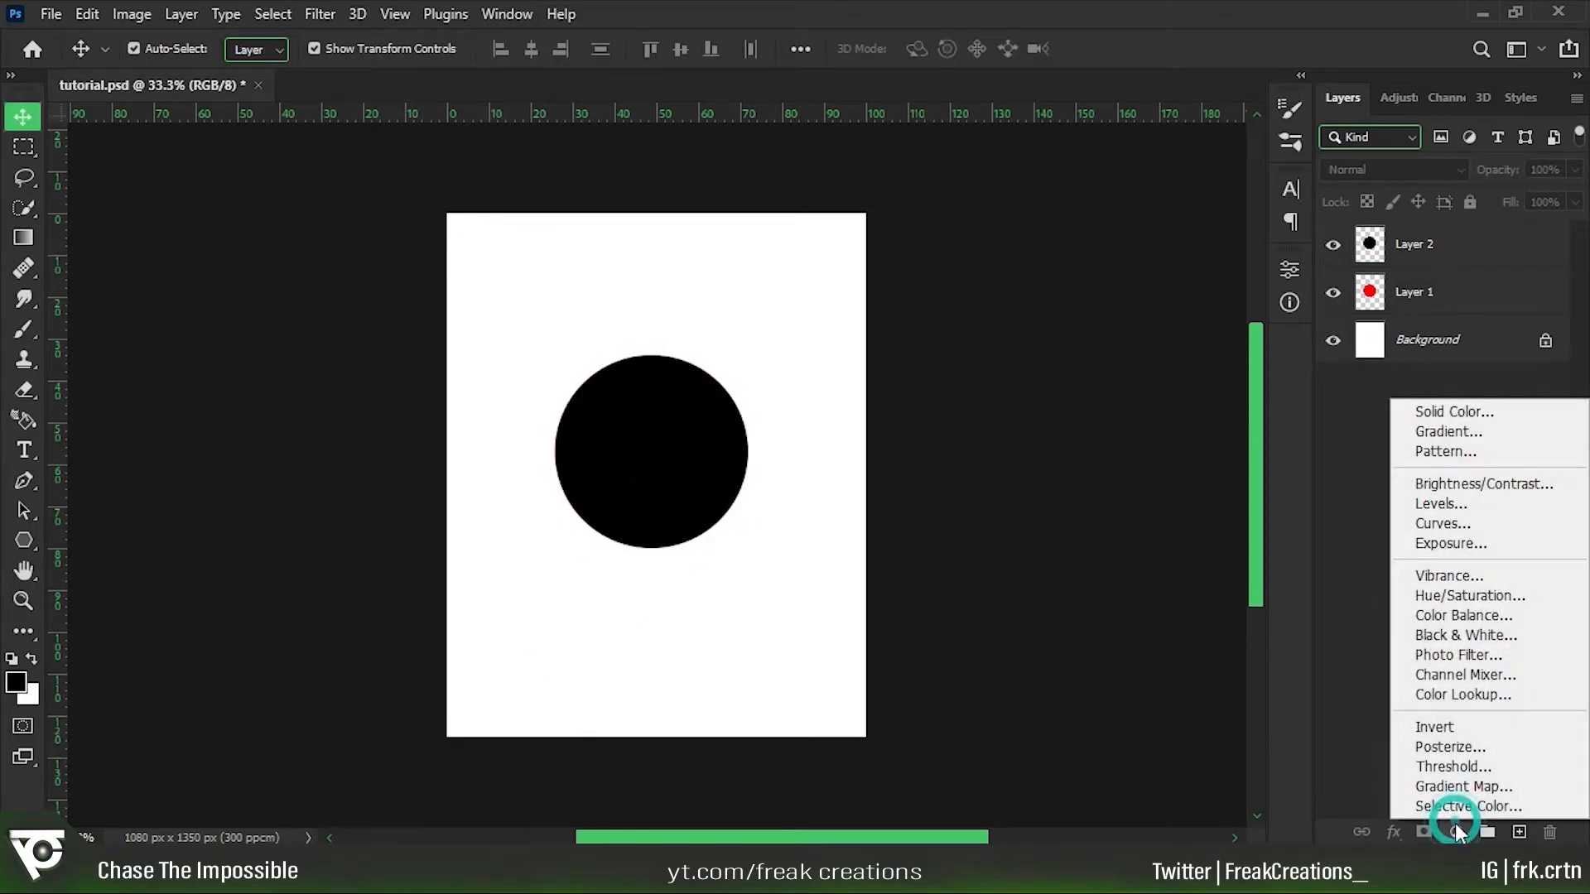
left_click(1491, 417)
left_click_drag(1211, 428, 1212, 430)
left_click_drag(1110, 304, 1196, 214)
left_click(1425, 207)
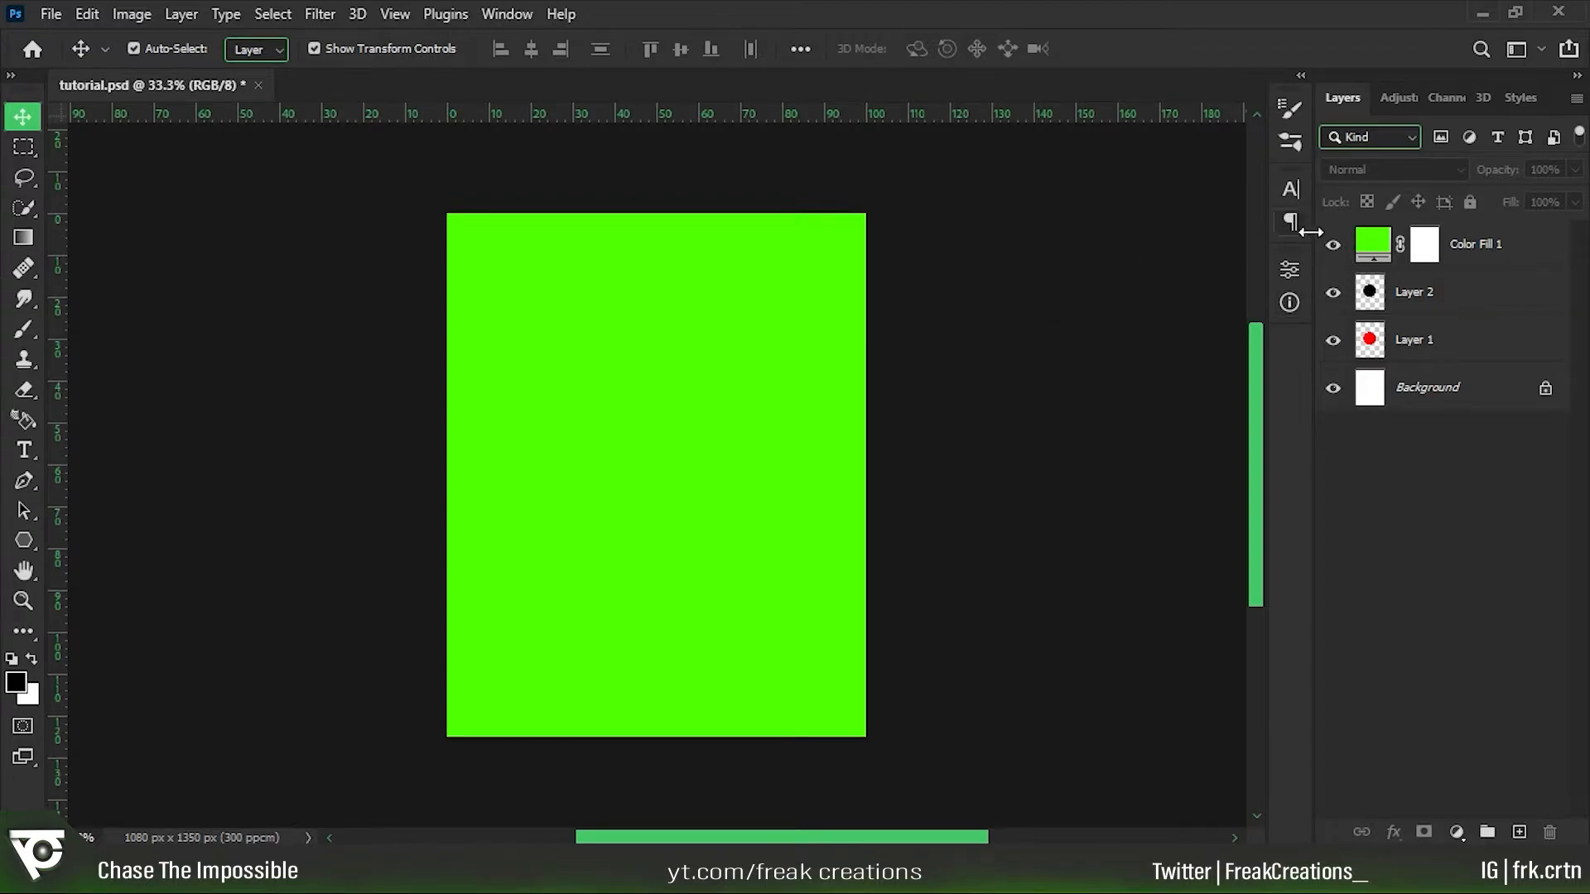
Move the green fill layer below the red dot's layer, and select the individual layers to show the stacking order.
left_click_drag(1467, 245, 1457, 357)
left_click(1416, 295)
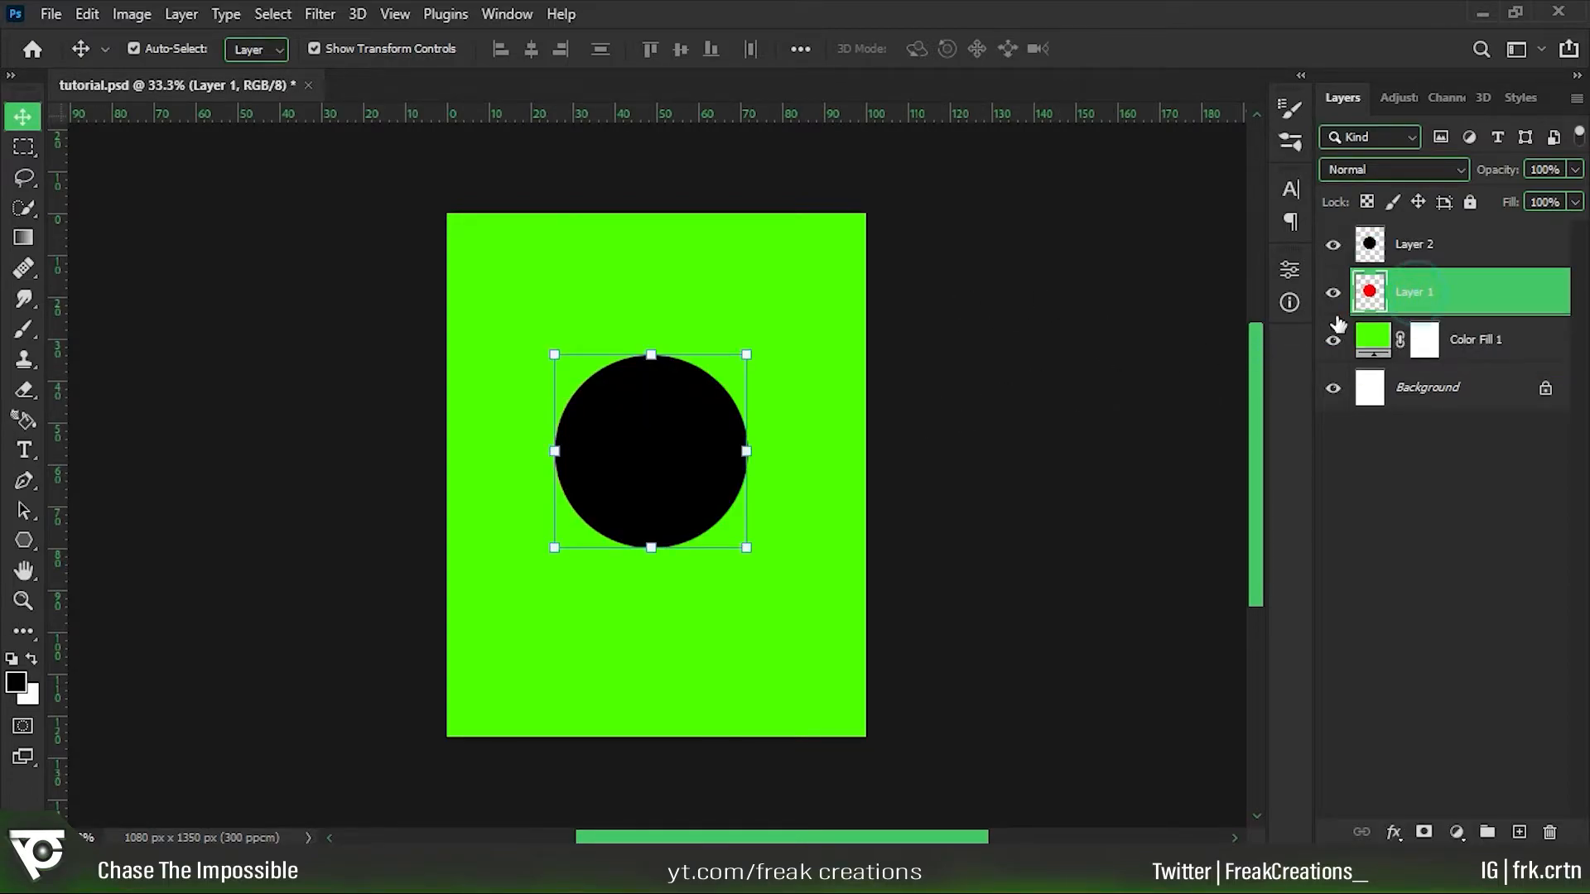
left_click(661, 447)
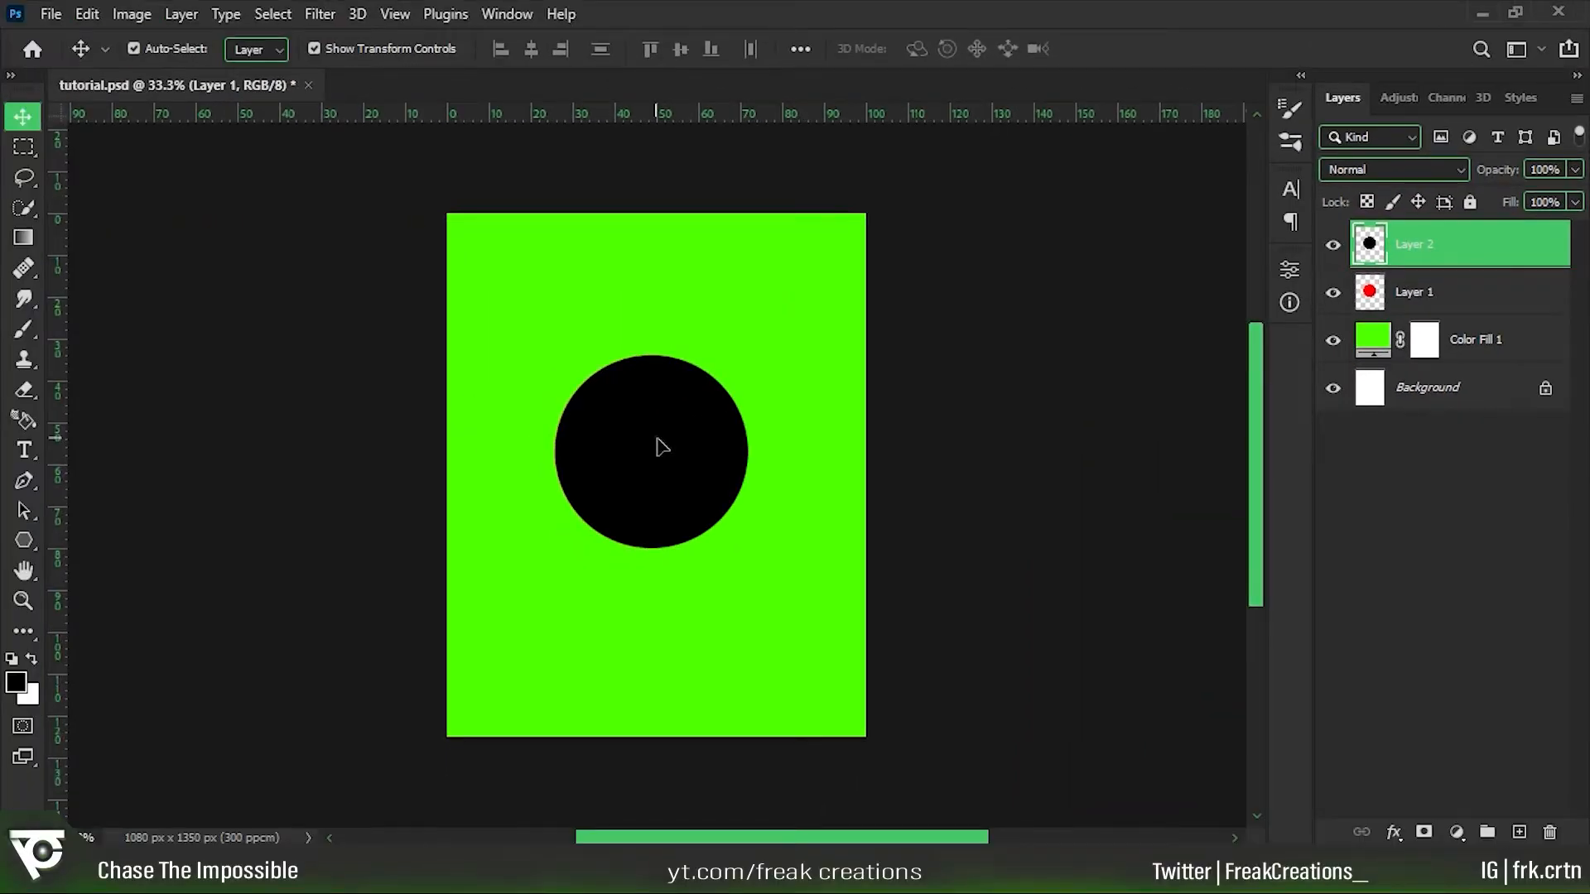
left_click(1462, 352)
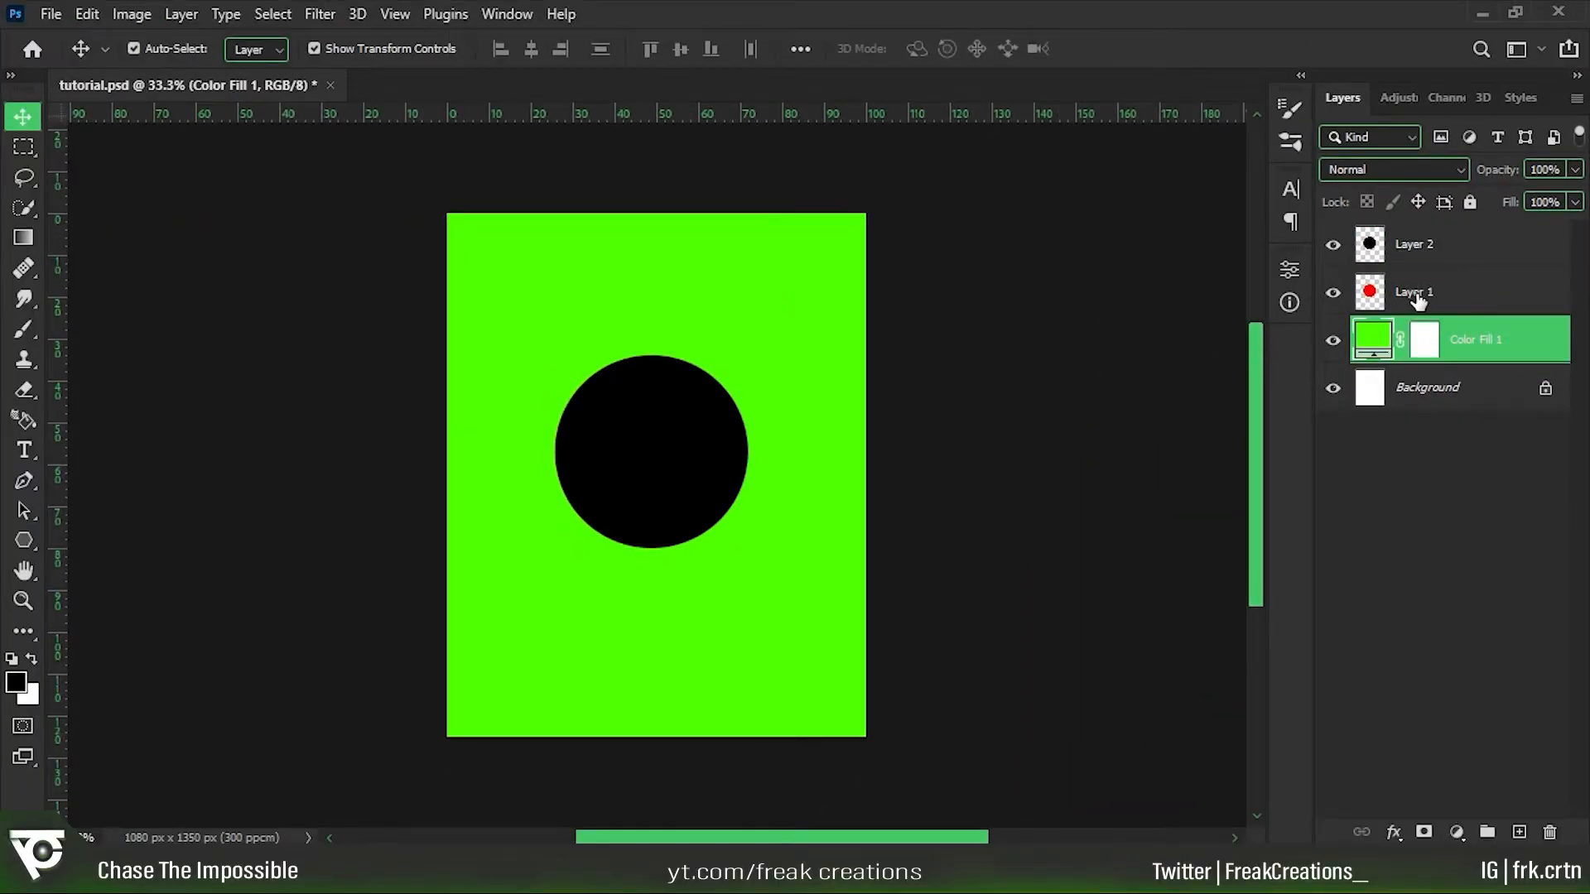
left_click(1418, 300)
Move the black dot down and slightly left, and the red dot up and to the right, so the two are offset.
left_click_drag(660, 447, 563, 617)
left_click_drag(717, 454, 775, 410)
left_click_drag(596, 613, 659, 538)
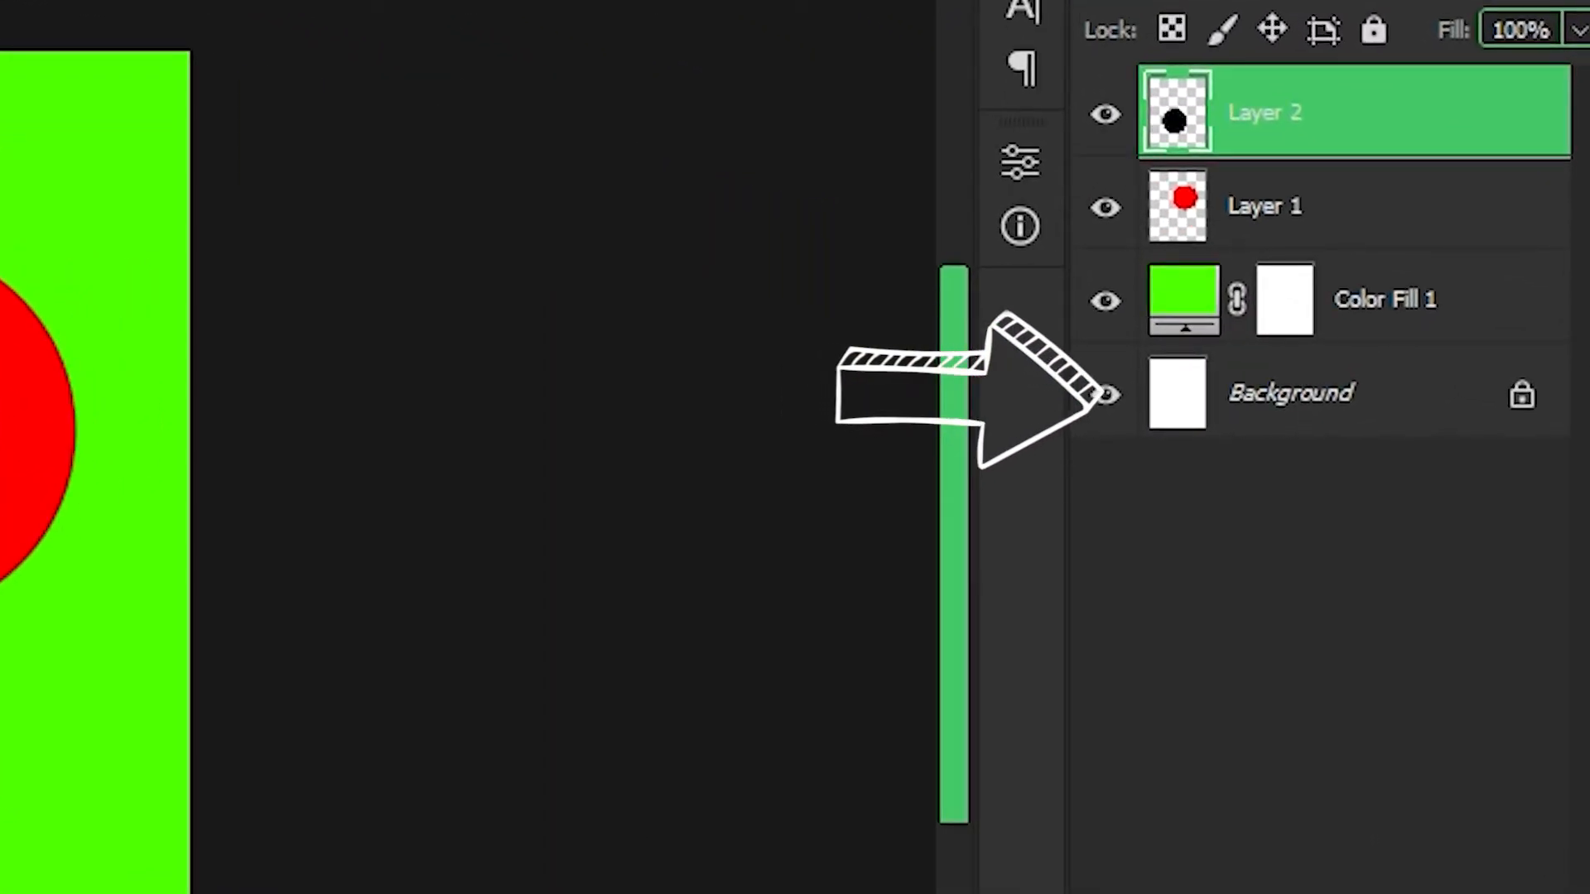
left_click(554, 487)
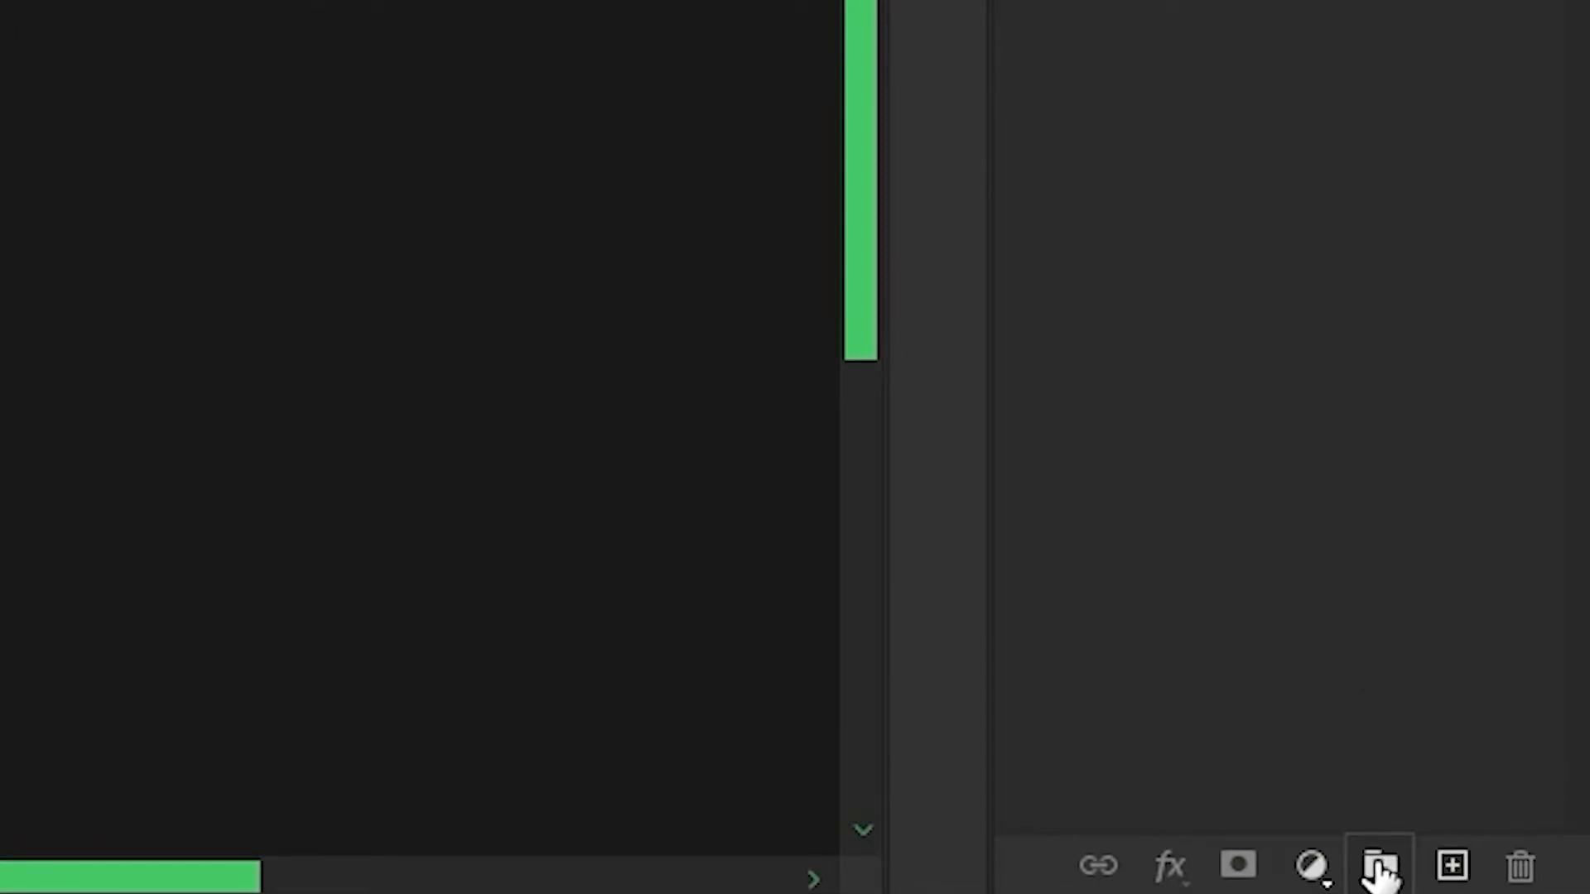
Create a new empty layer group above the dot layers and collapse it.
left_click(1379, 868)
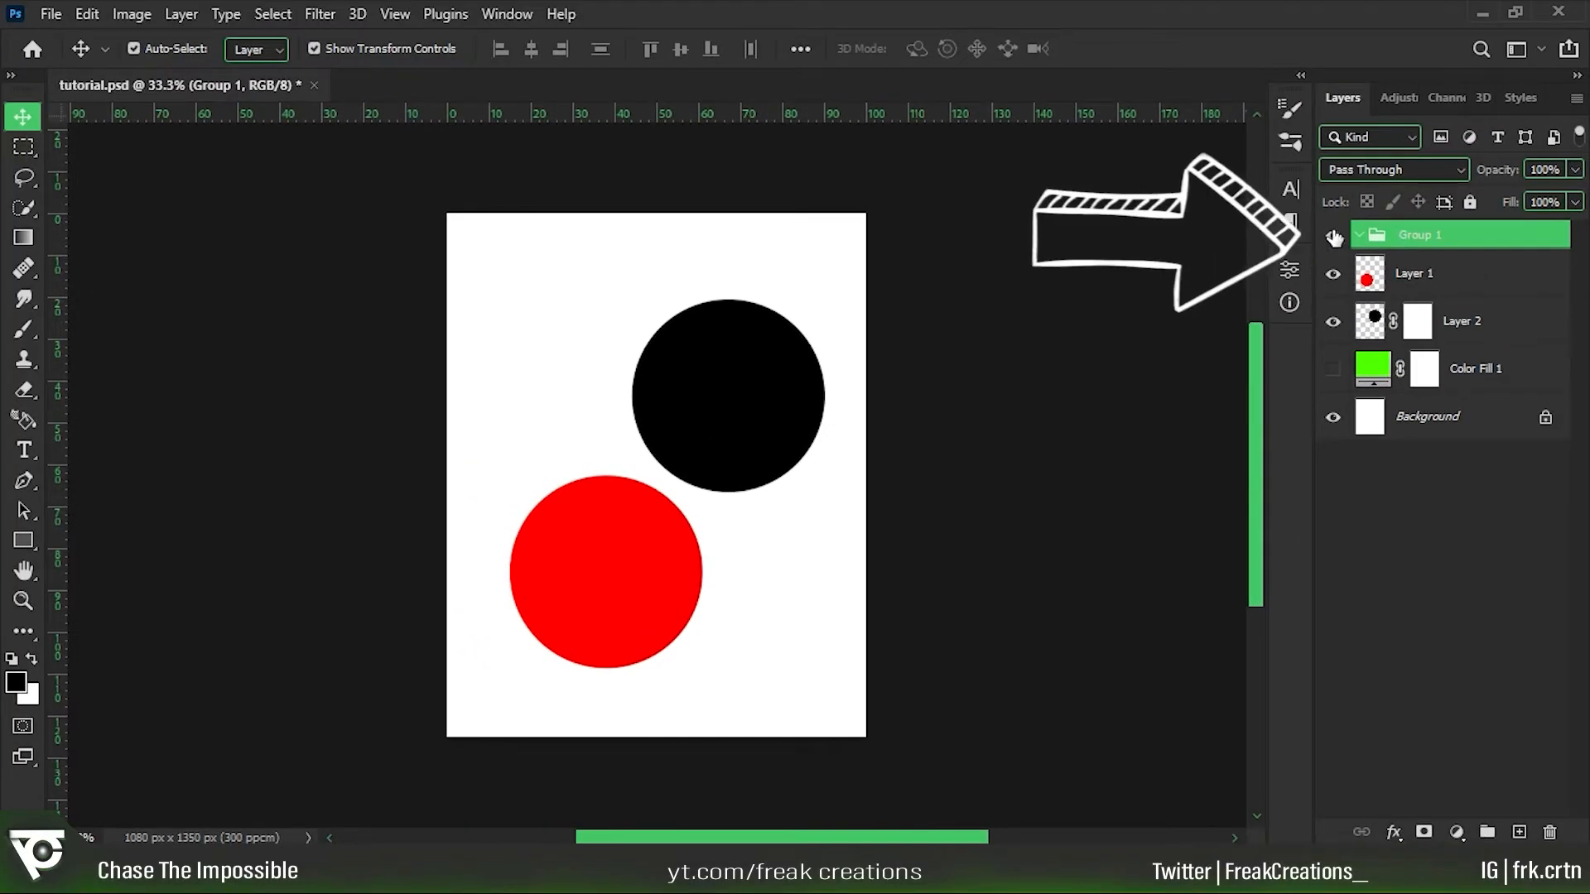
left_click(1361, 241)
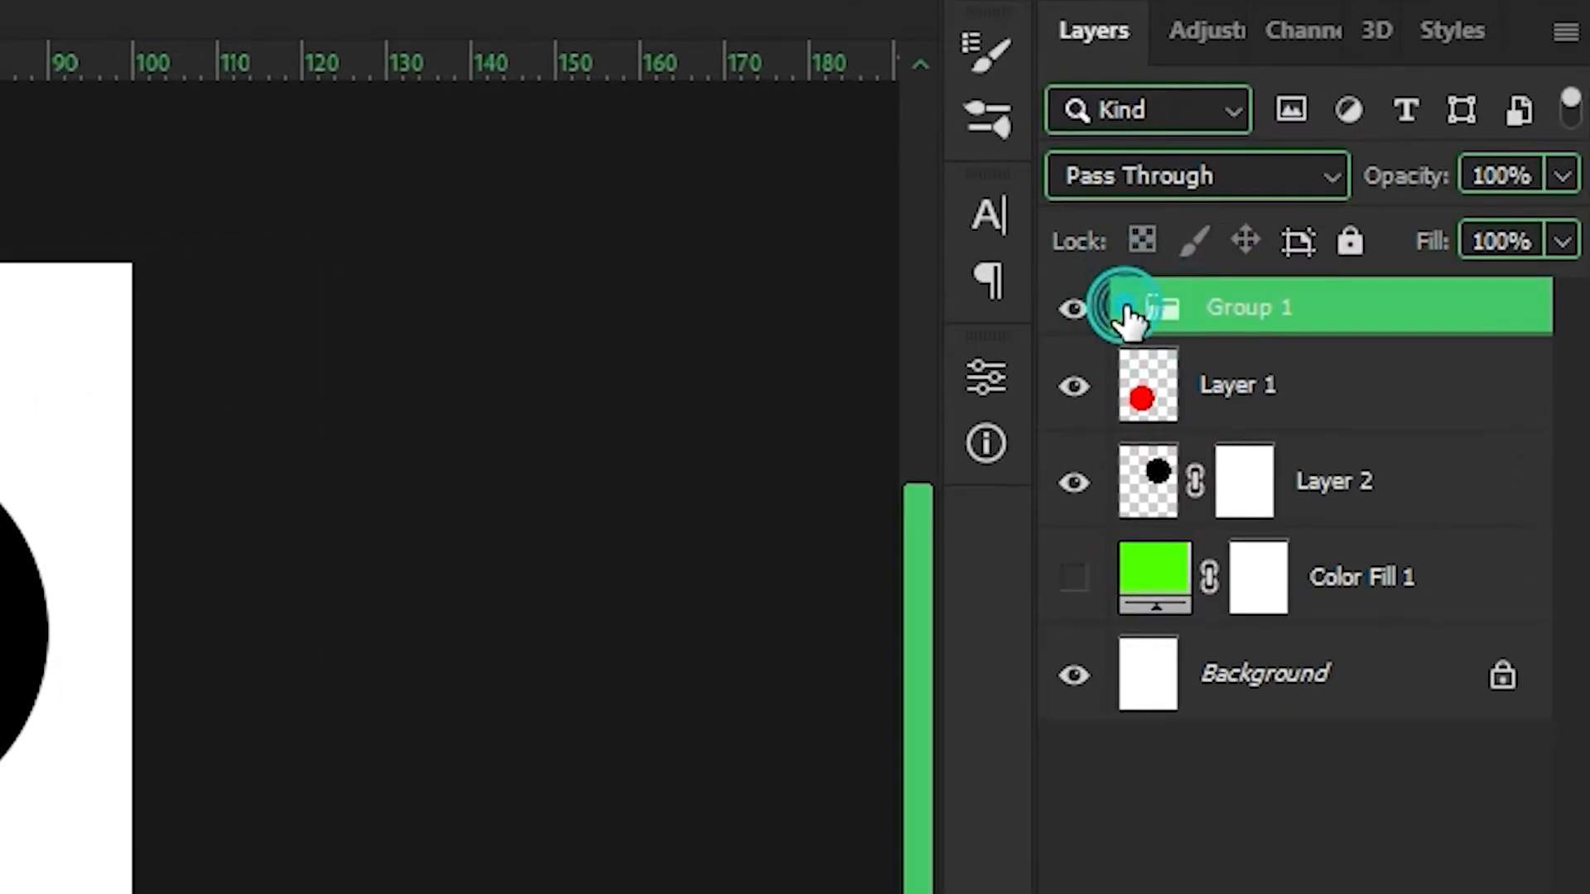
left_click(1126, 306)
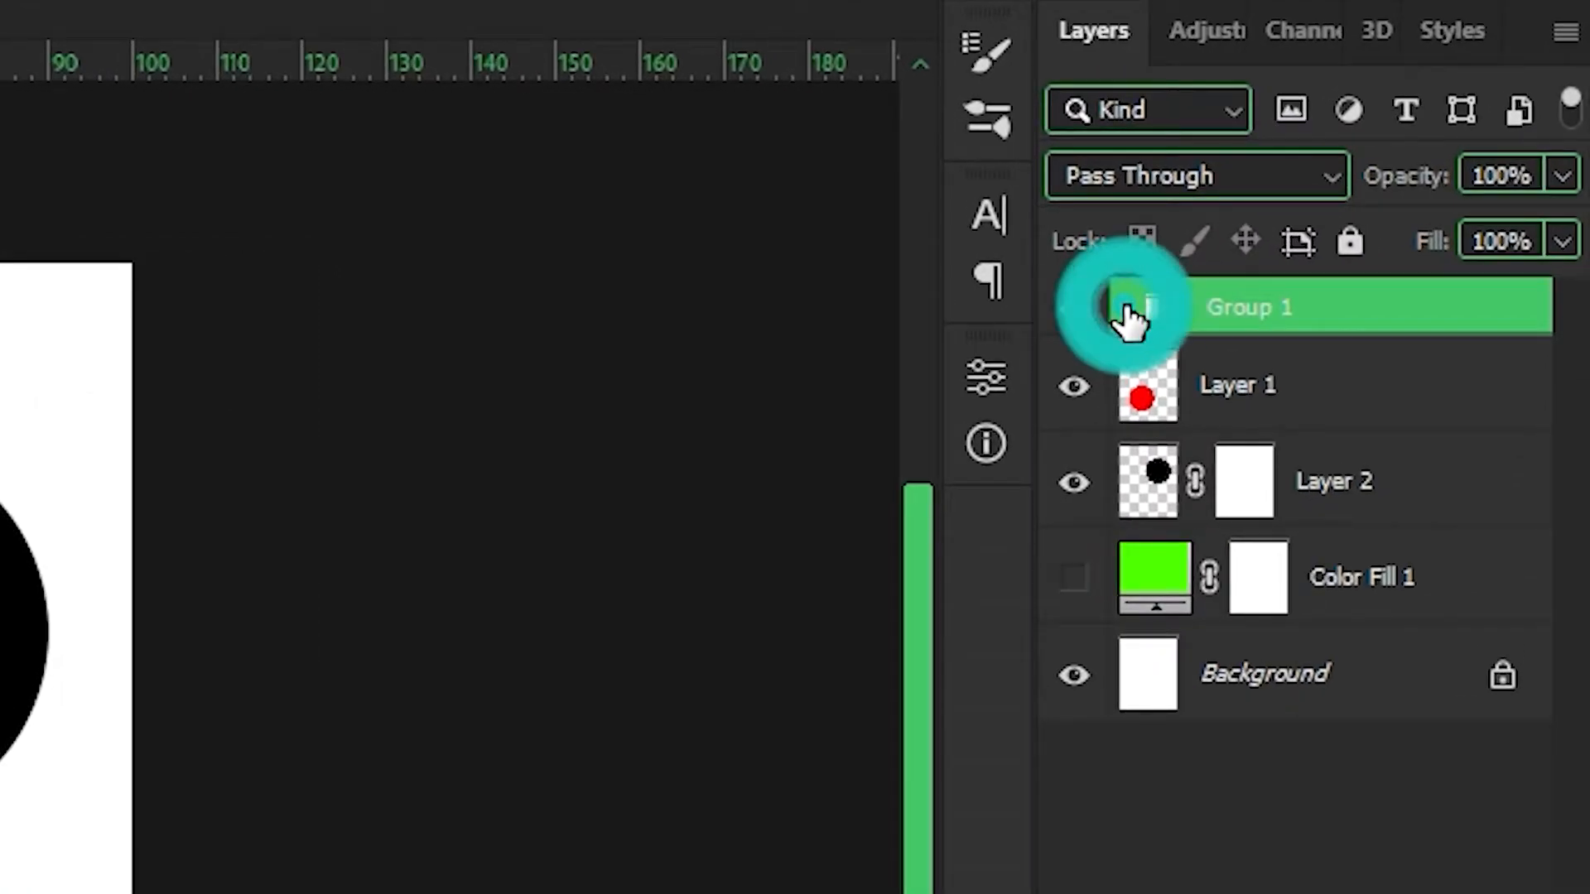
left_click(1284, 390)
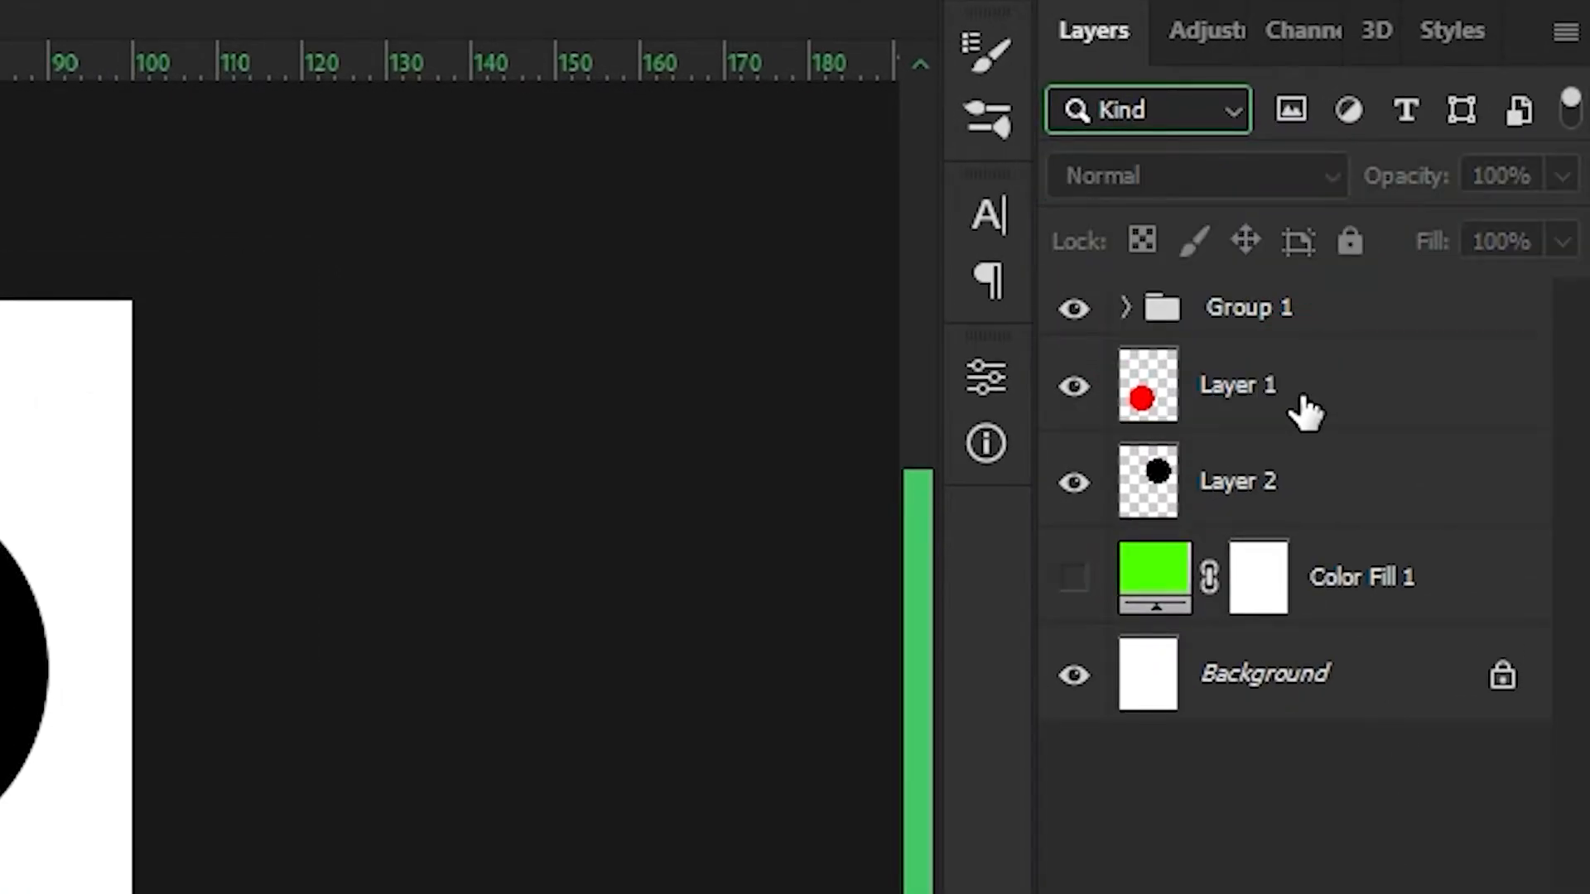
Move both dot layers into the new group, make the green fill layer visible and add it to the group too.
left_click_drag(1286, 389, 1257, 319)
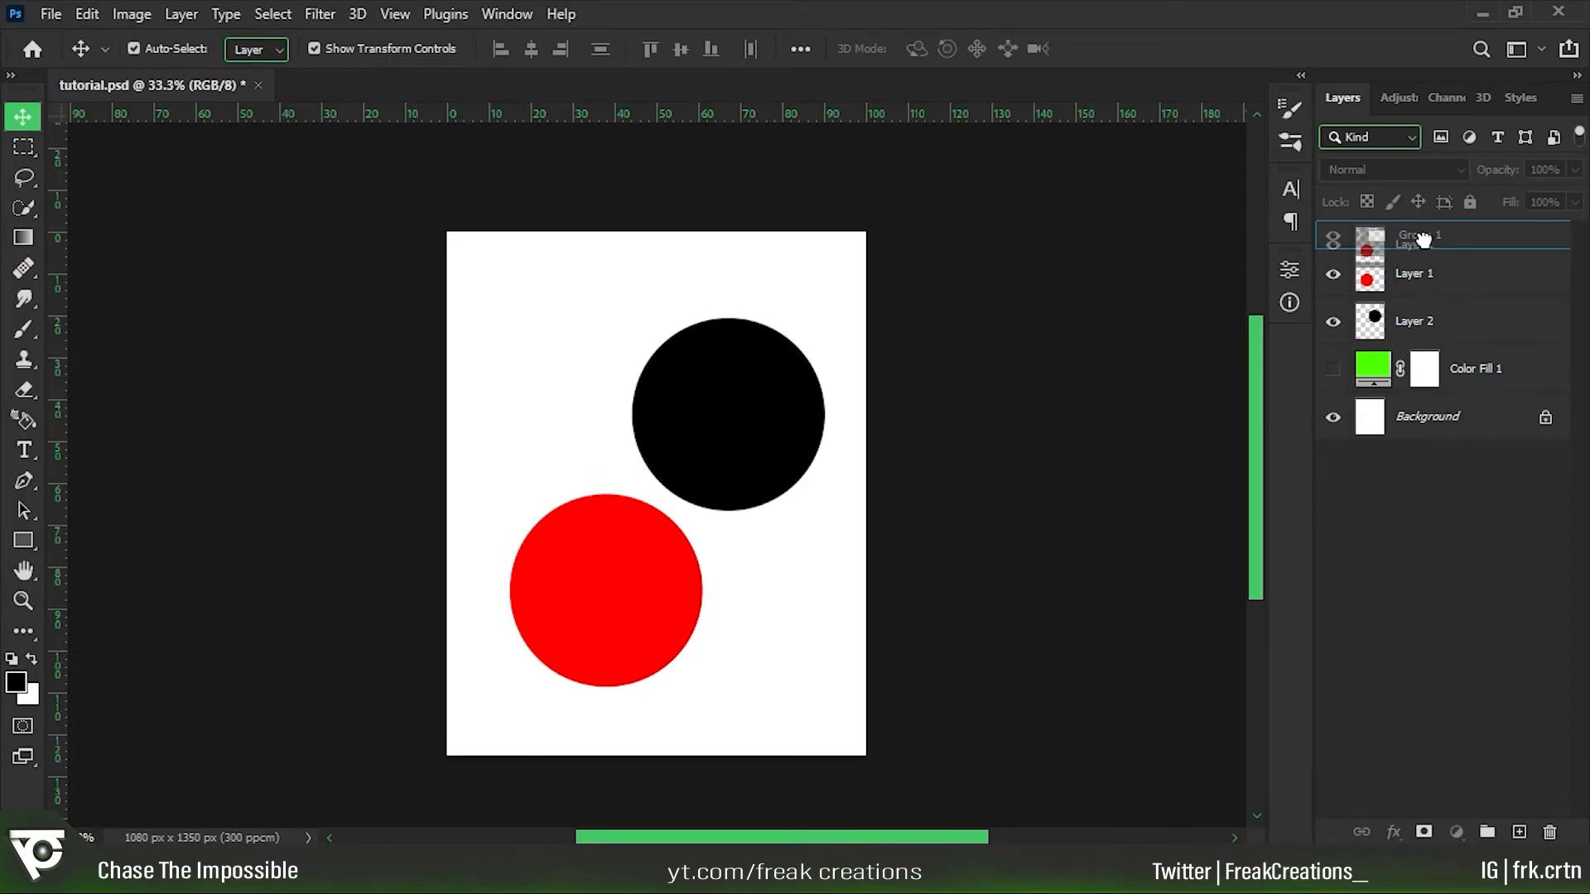
left_click_drag(1424, 239, 1425, 236)
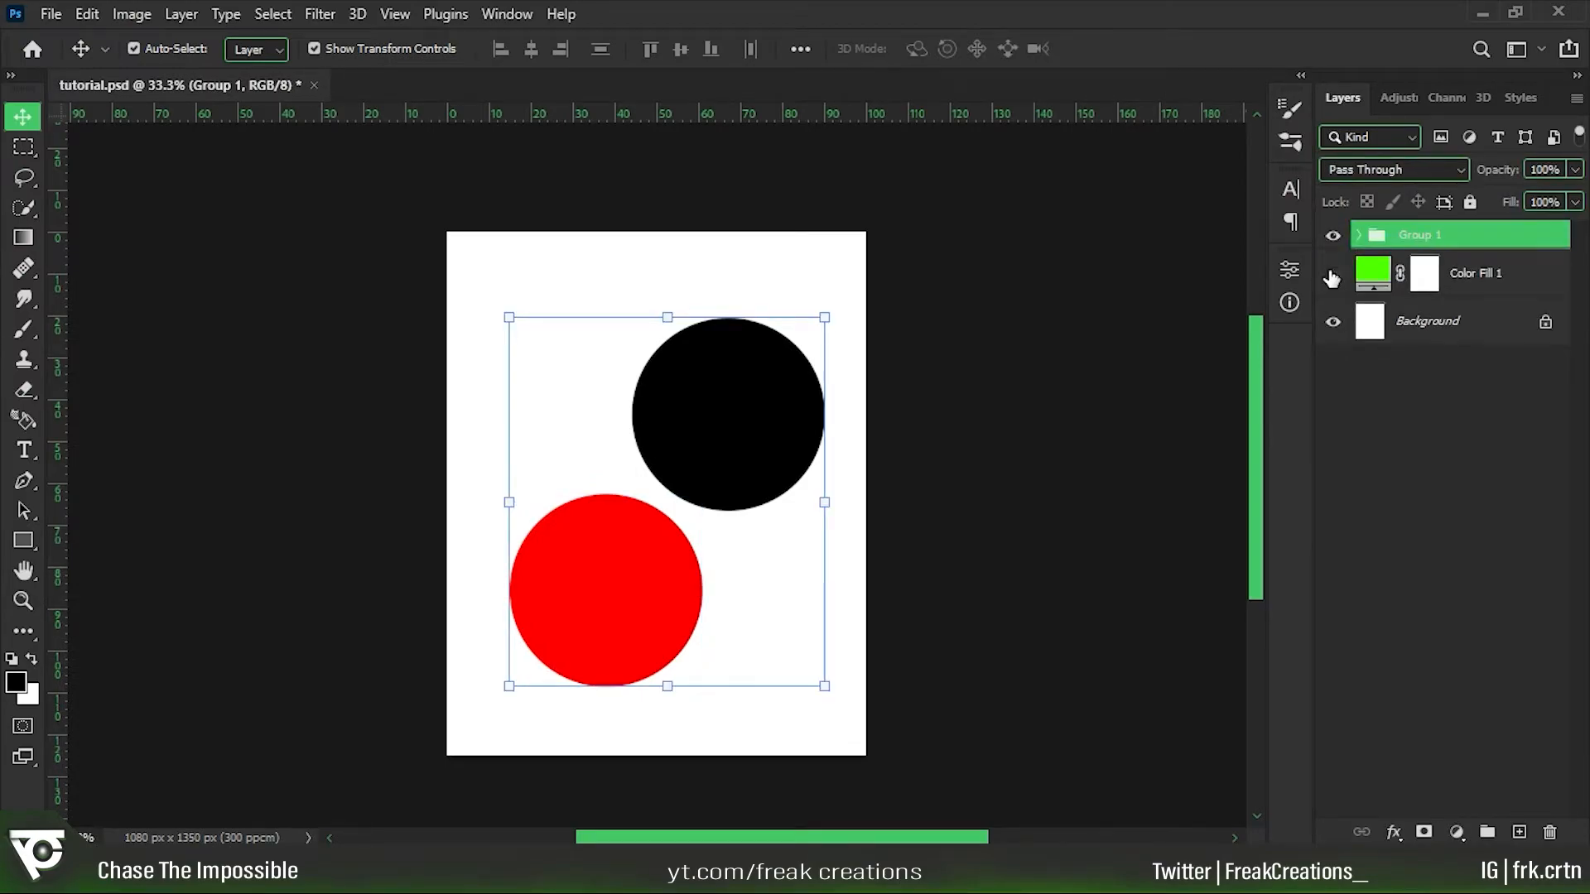
left_click(1333, 273)
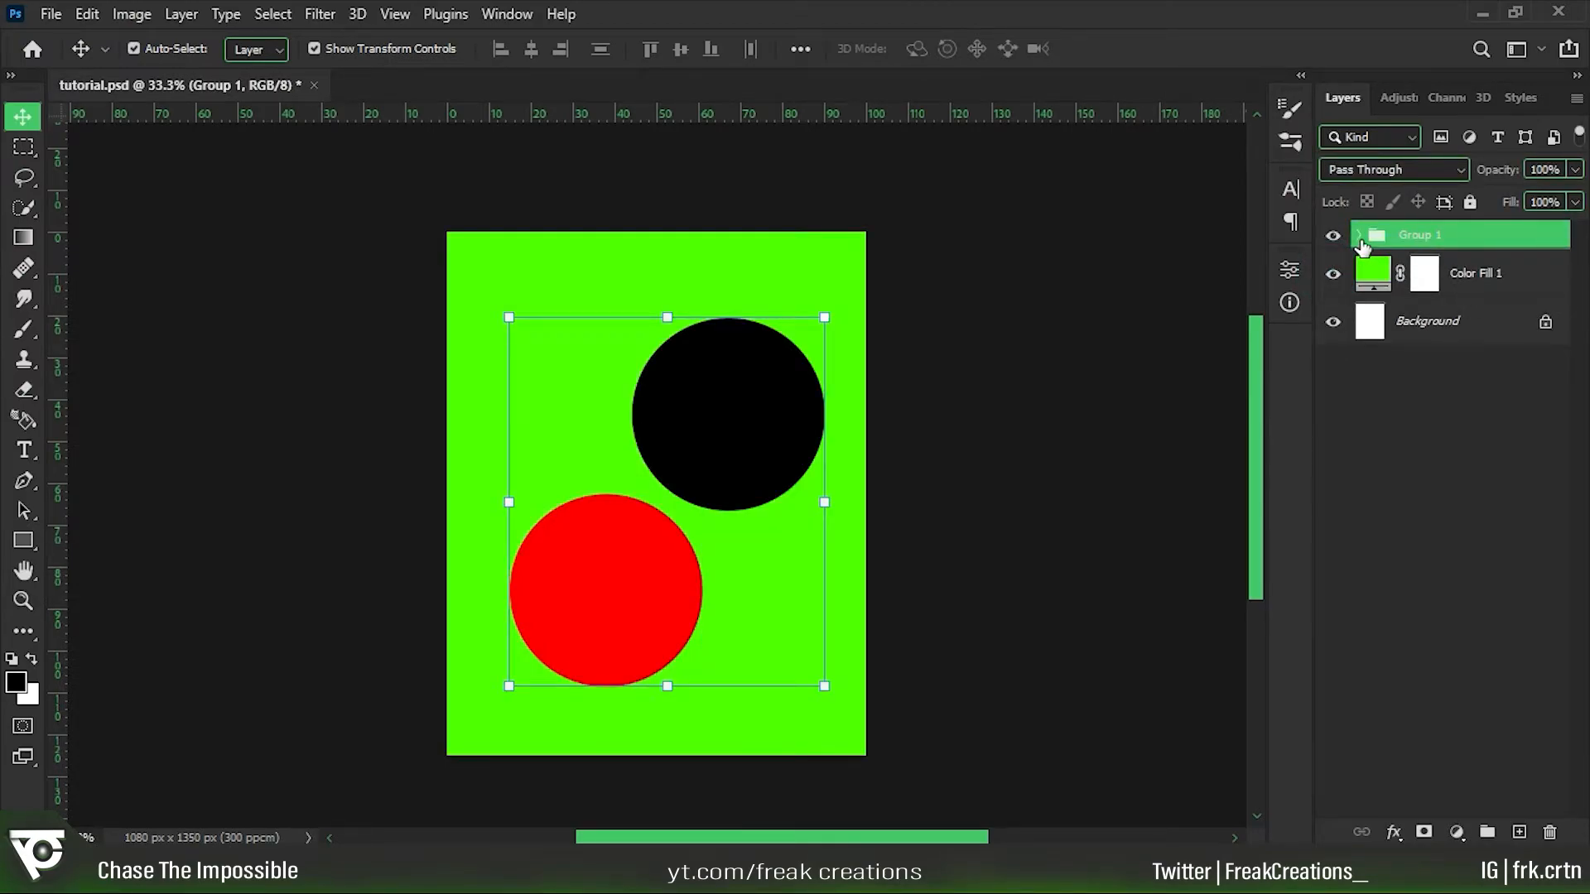
left_click_drag(1461, 275, 1387, 262)
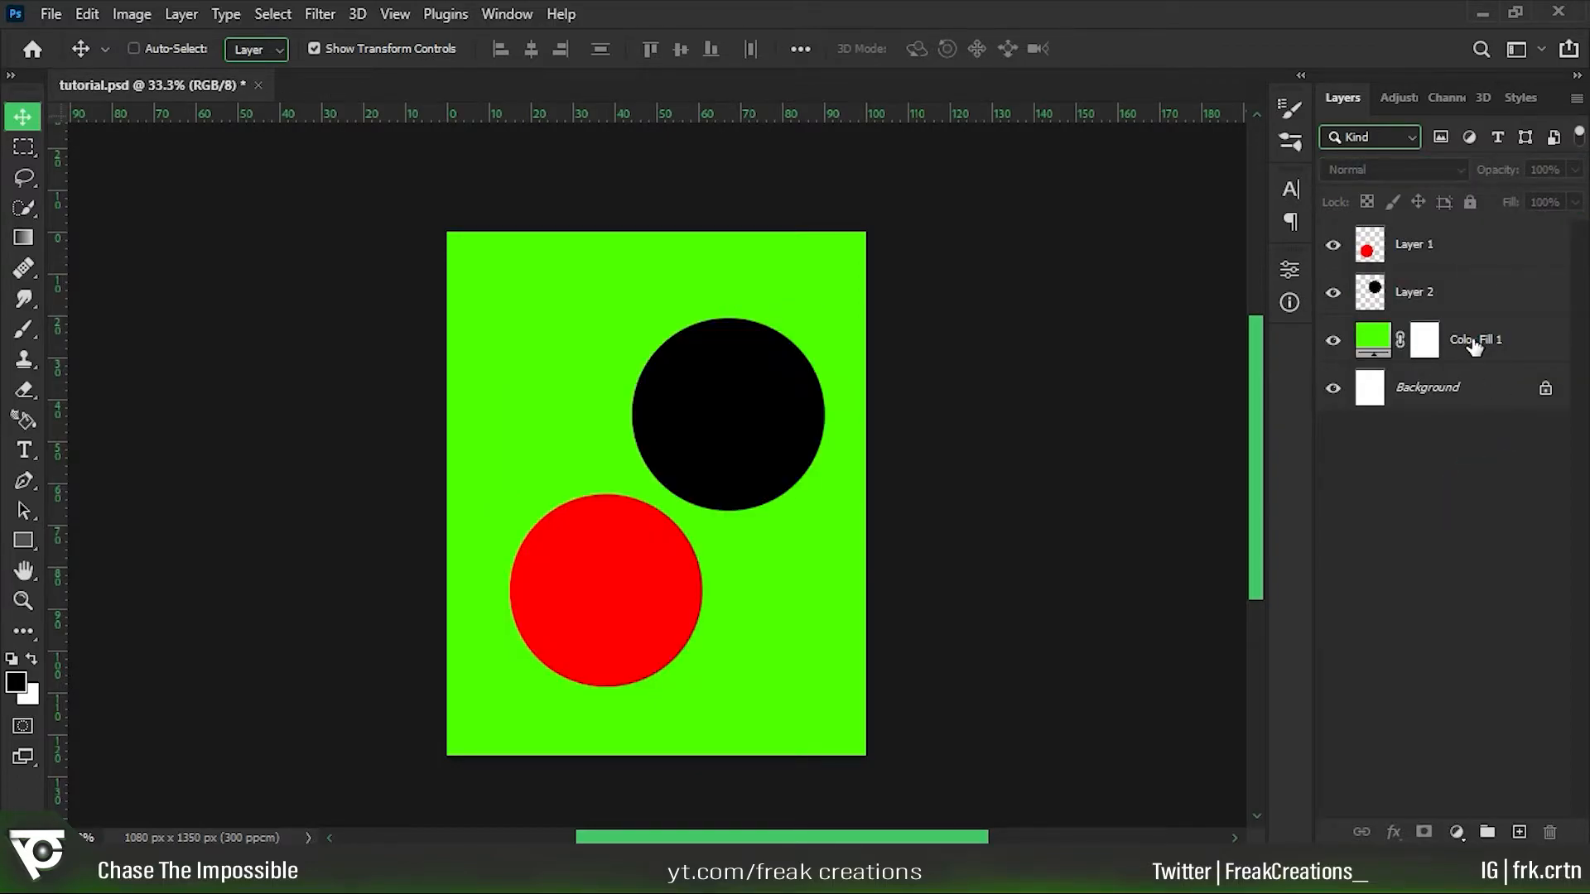
Select the green fill layer and both dot layers together and create a group from them.
left_click(1474, 346, "ctrl")
left_click(1459, 286, "ctrl")
left_click(1456, 257, "ctrl")
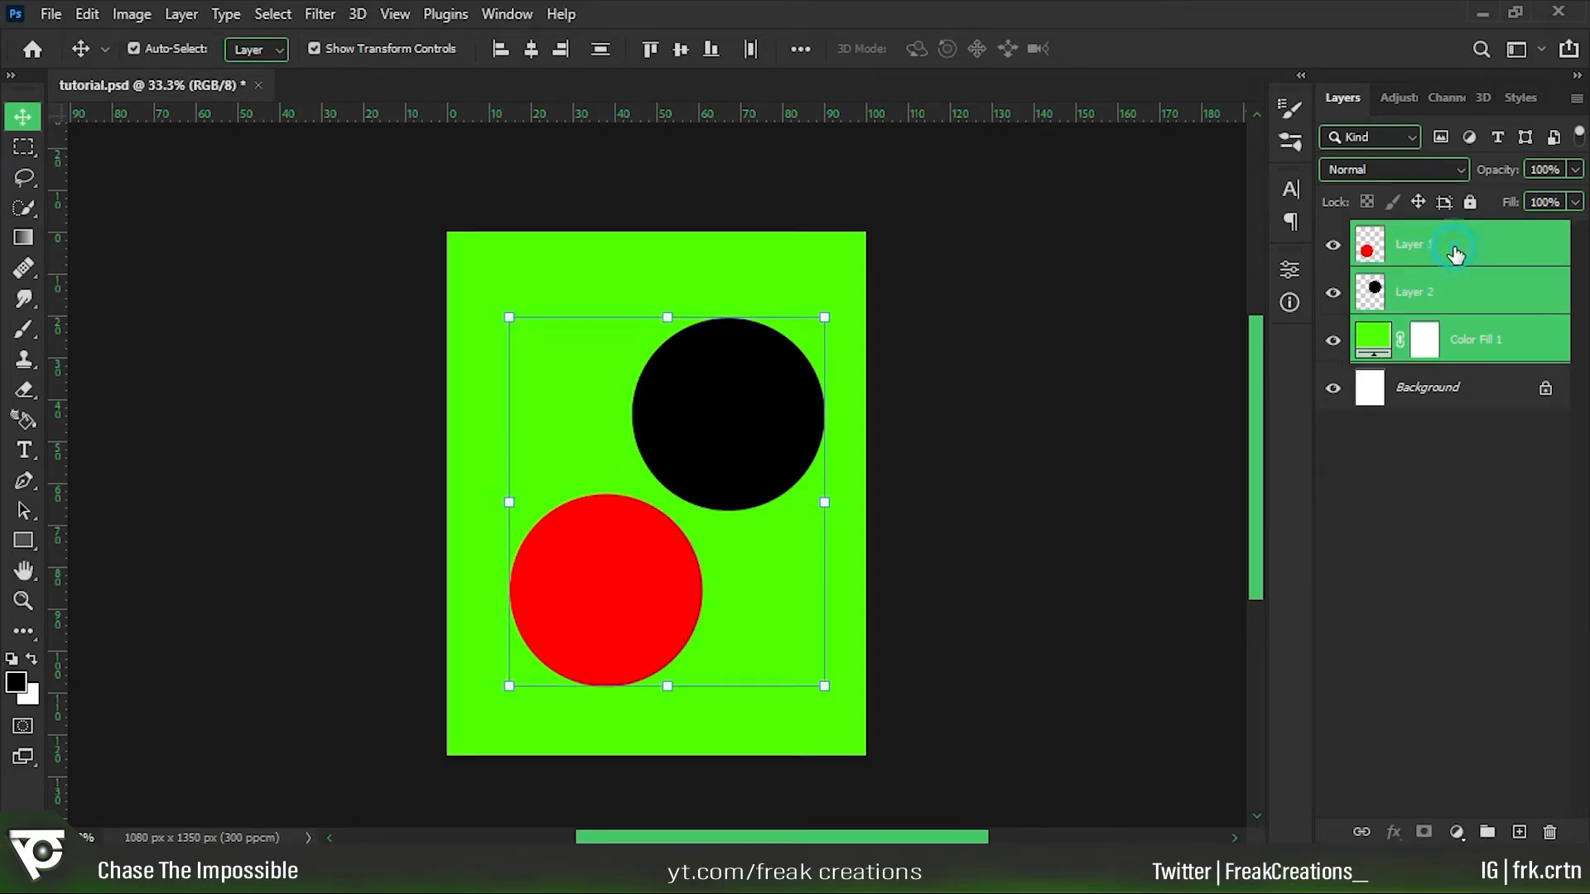
left_click(1488, 833)
Make the green fill layer visible again and group it with the black and red dot layers.
left_click(1372, 284)
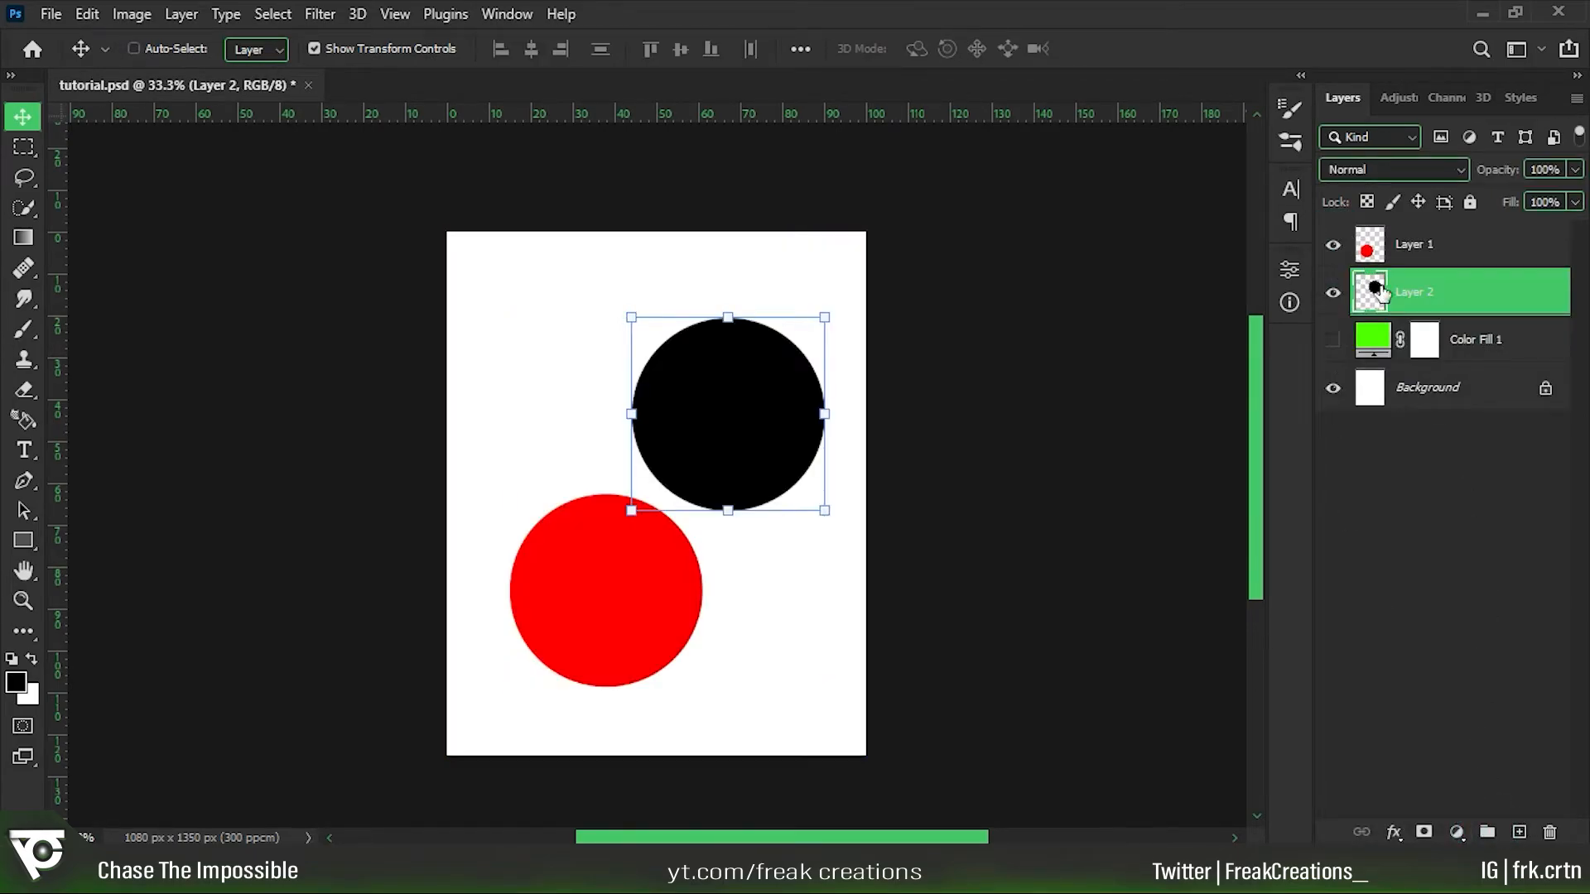
left_click(1463, 348, "ctrl")
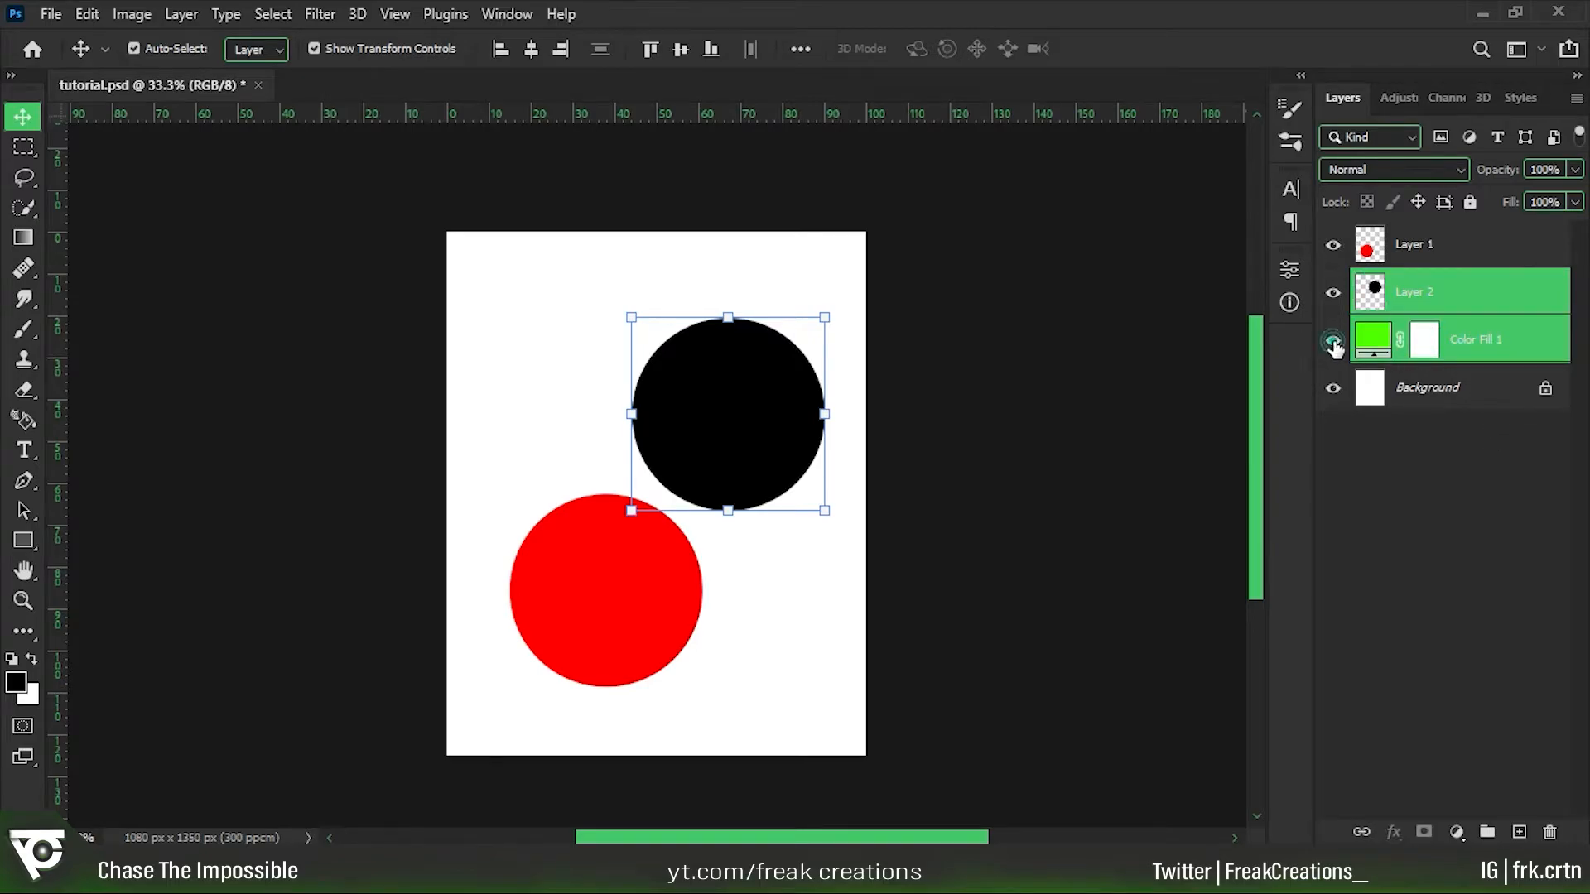
left_click(1334, 342)
left_click(1422, 249, "ctrl")
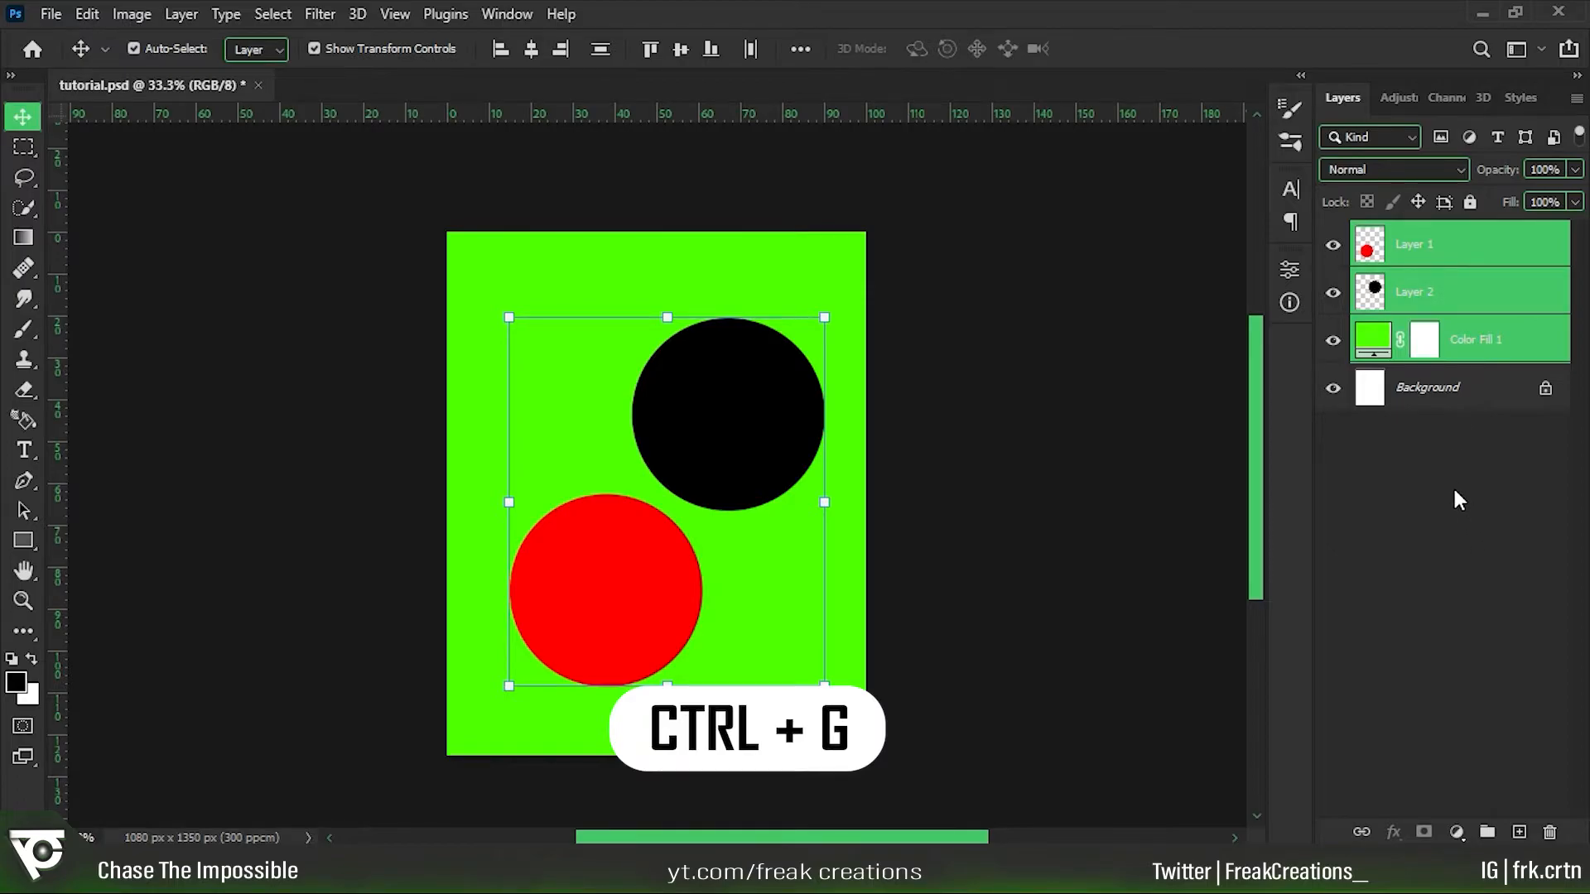
key("ctrl+g")
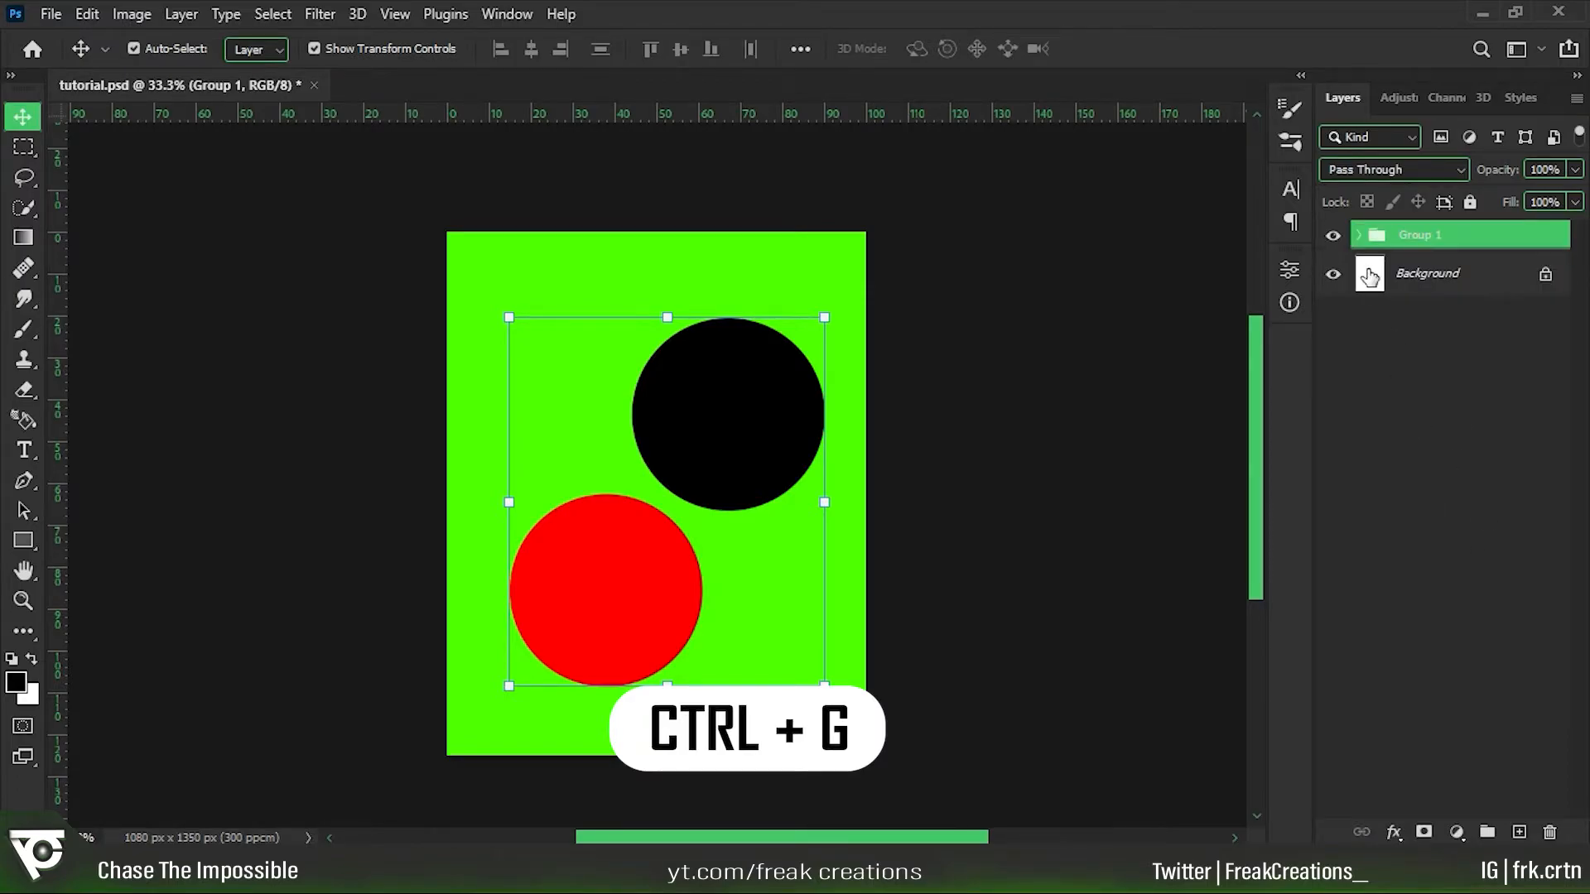
Deselect everything and toggle the whole group's visibility off and on several times, leaving it visible.
left_click(1402, 365)
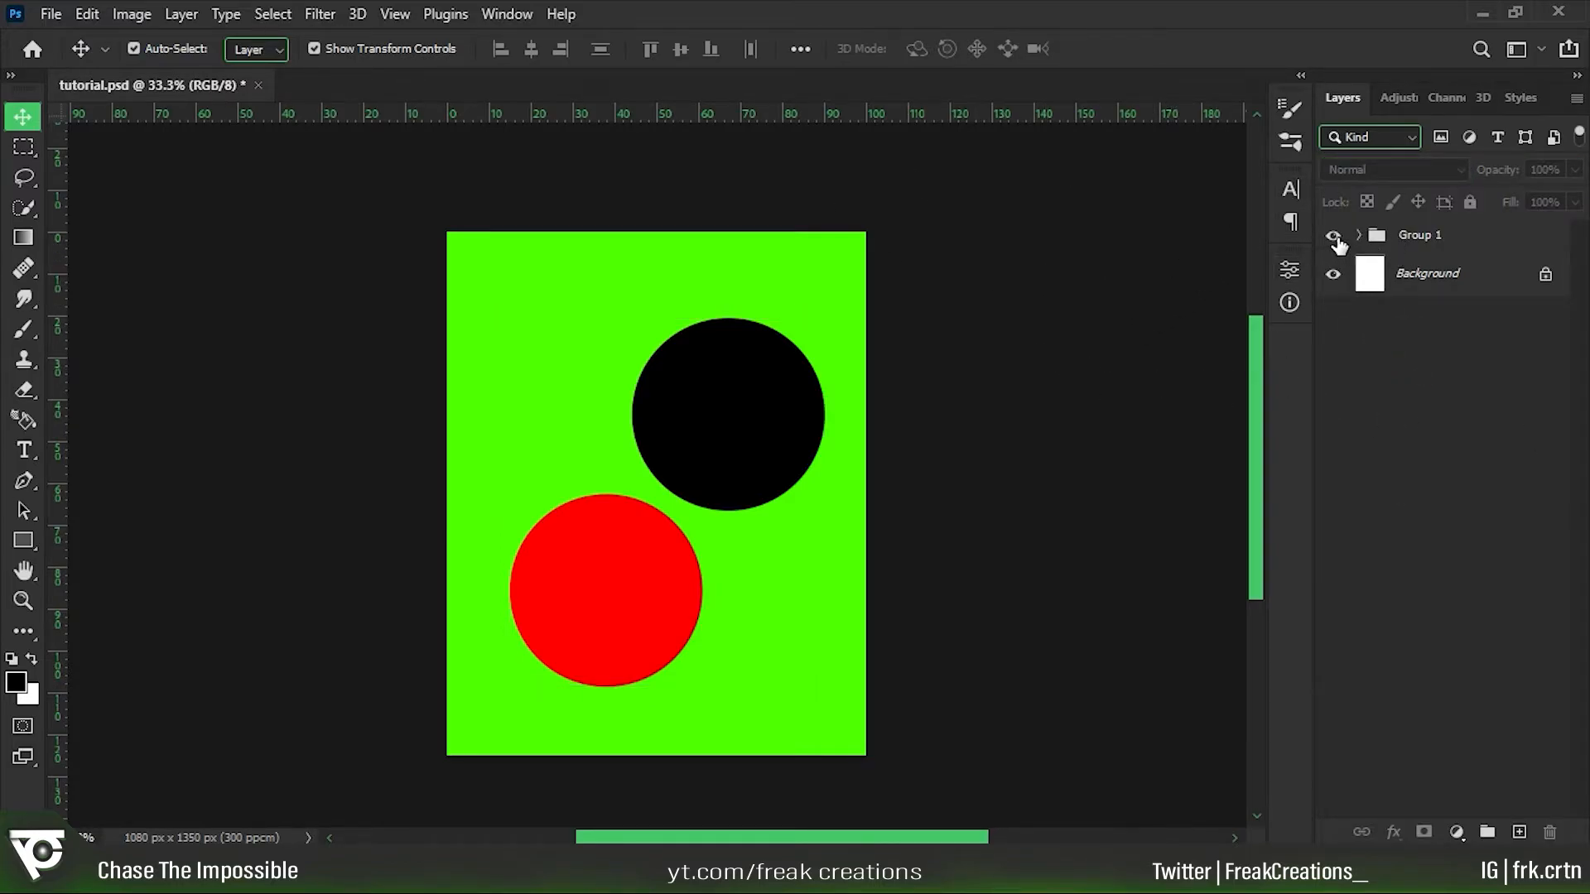
left_click(1336, 239)
left_click(1336, 238)
left_click(1336, 238)
left_click(1336, 239)
left_click(1336, 238)
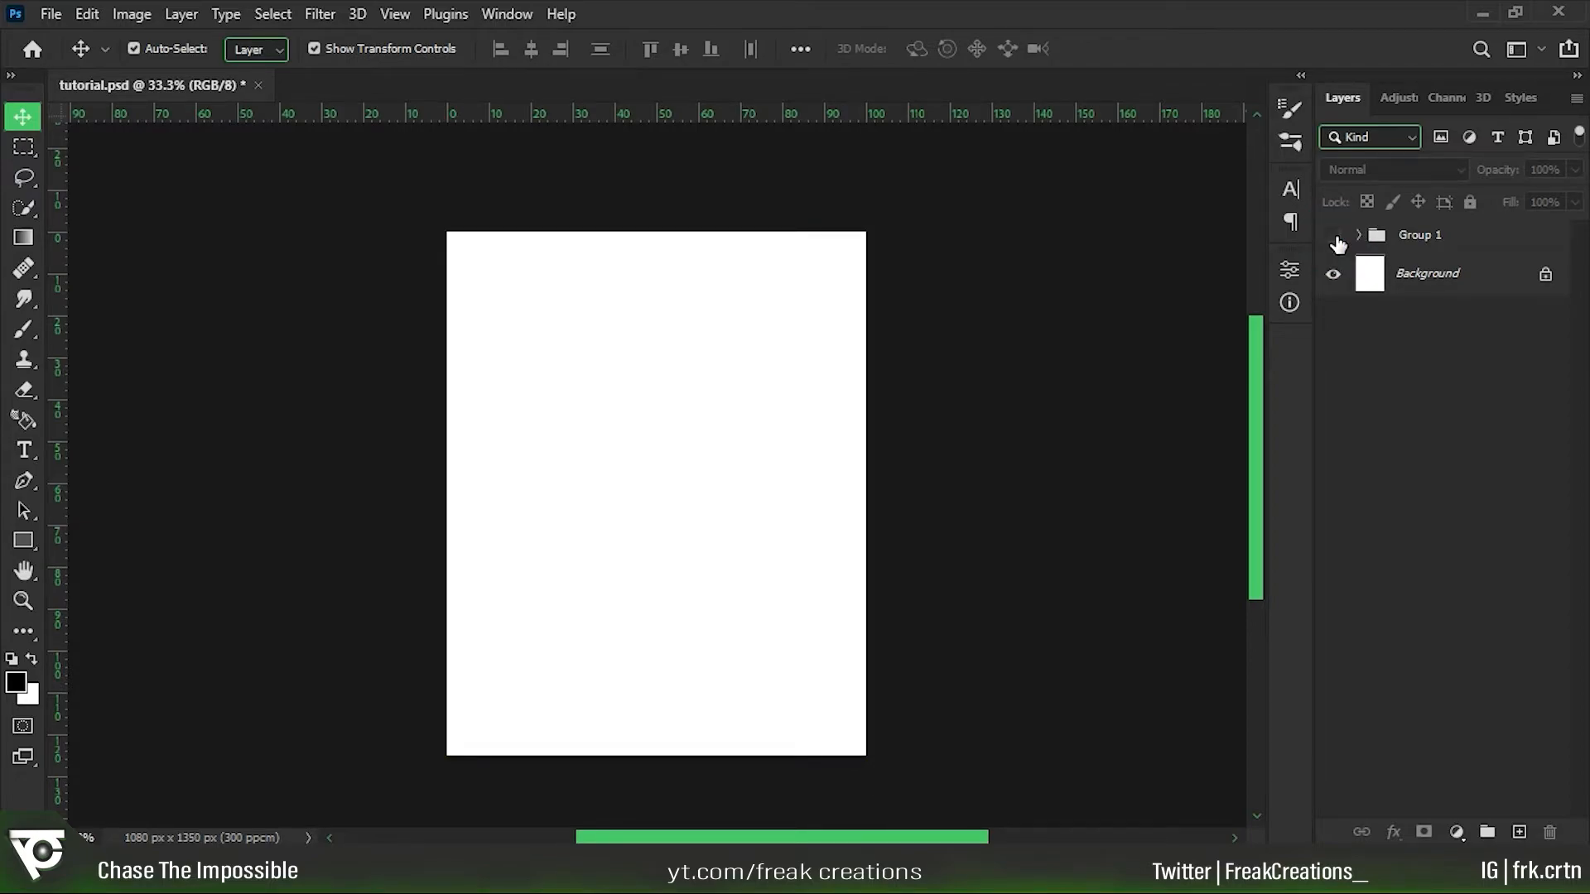
left_click(1335, 239)
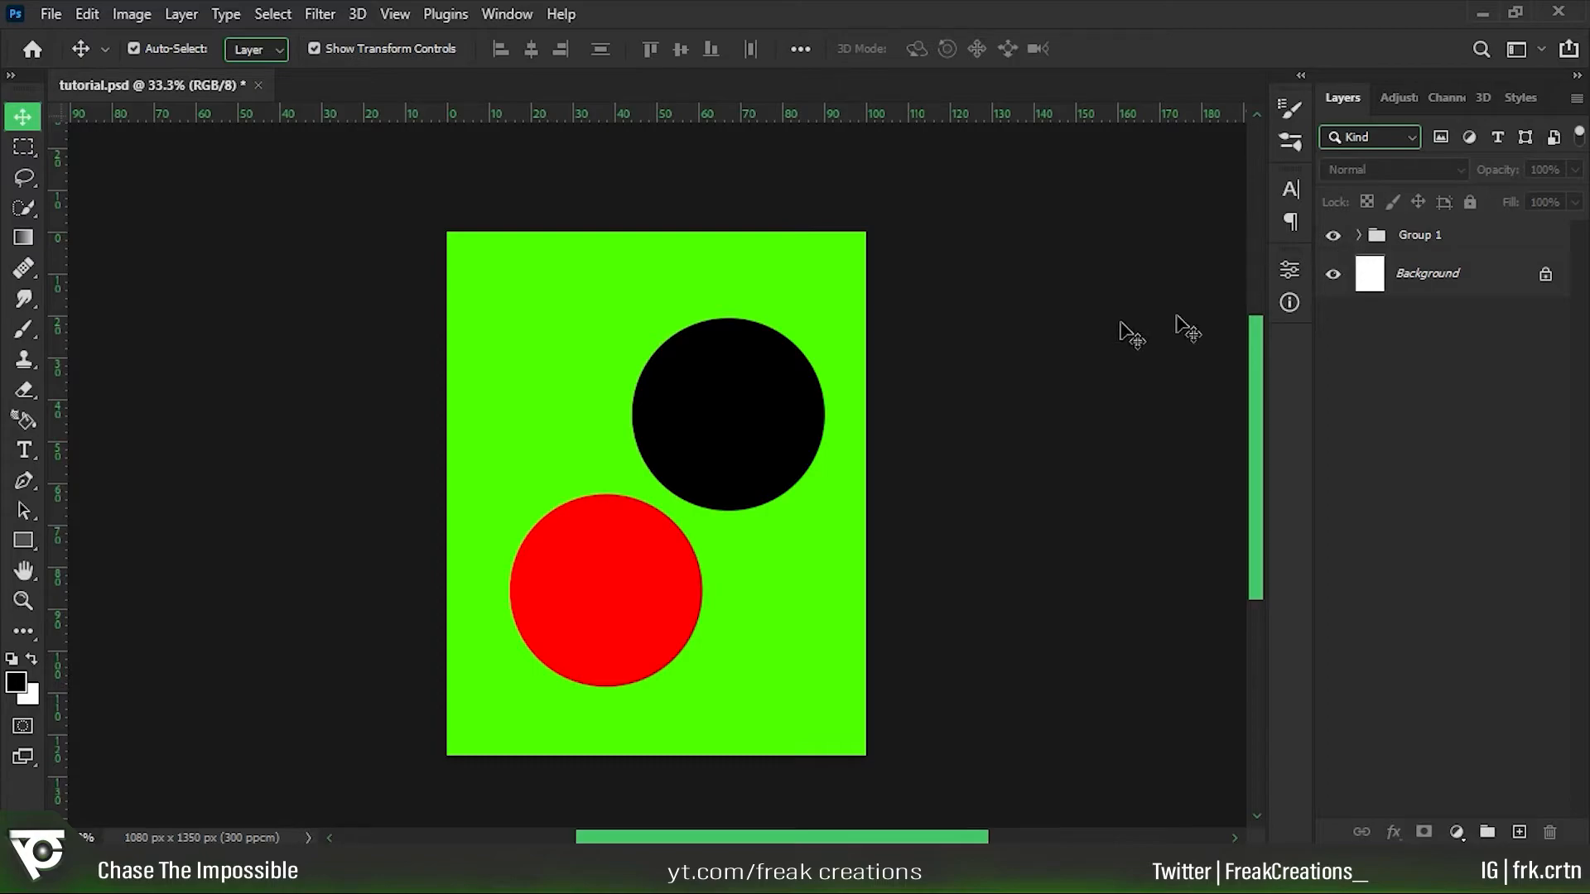
Select the group, move its contents up as one unit, undo that move, and move the group up again.
left_click(1433, 236)
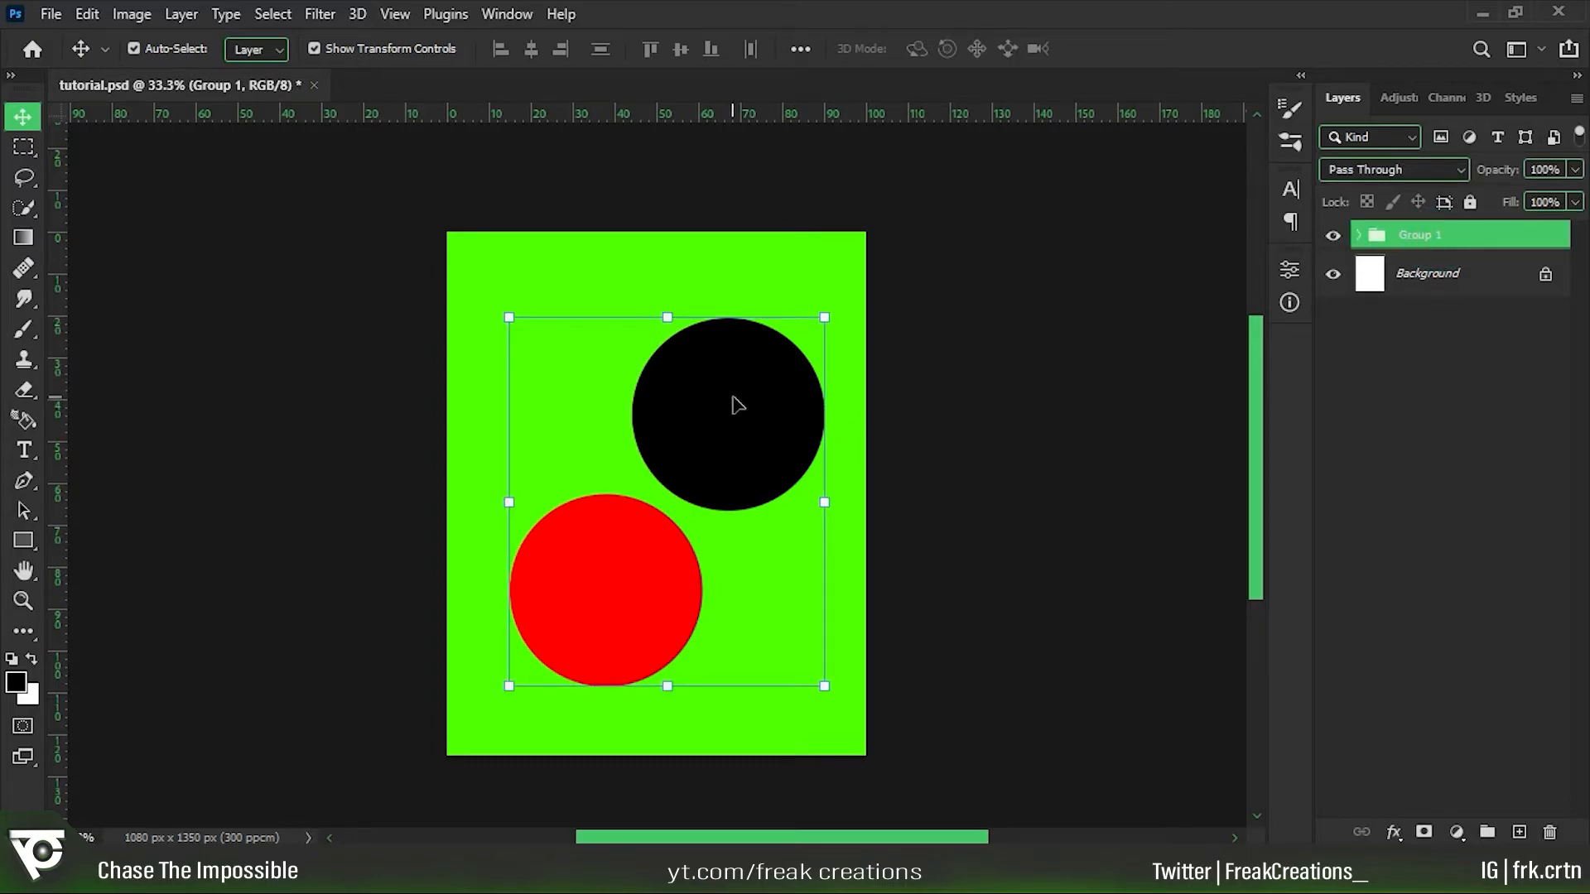
left_click_drag(754, 384, 738, 339)
key("ctrl+z")
left_click_drag(777, 400, 800, 319)
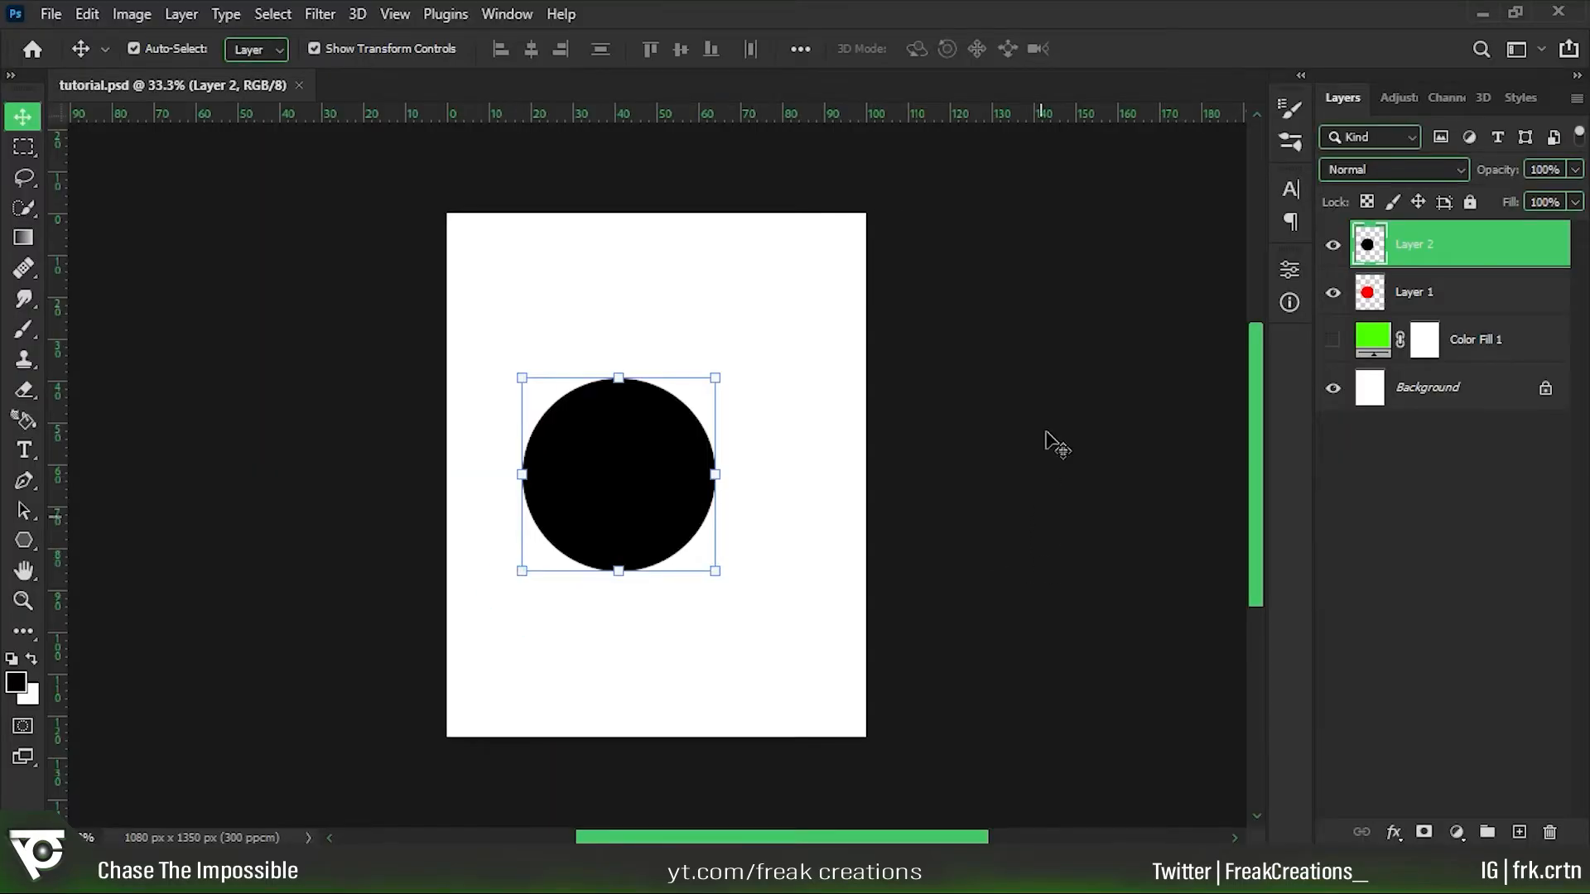
Move the black dot up and to the right so it only partly covers the red dot, and nudge the red dot slightly right.
left_click(1065, 387)
left_click_drag(605, 445, 719, 370)
left_click(262, 313)
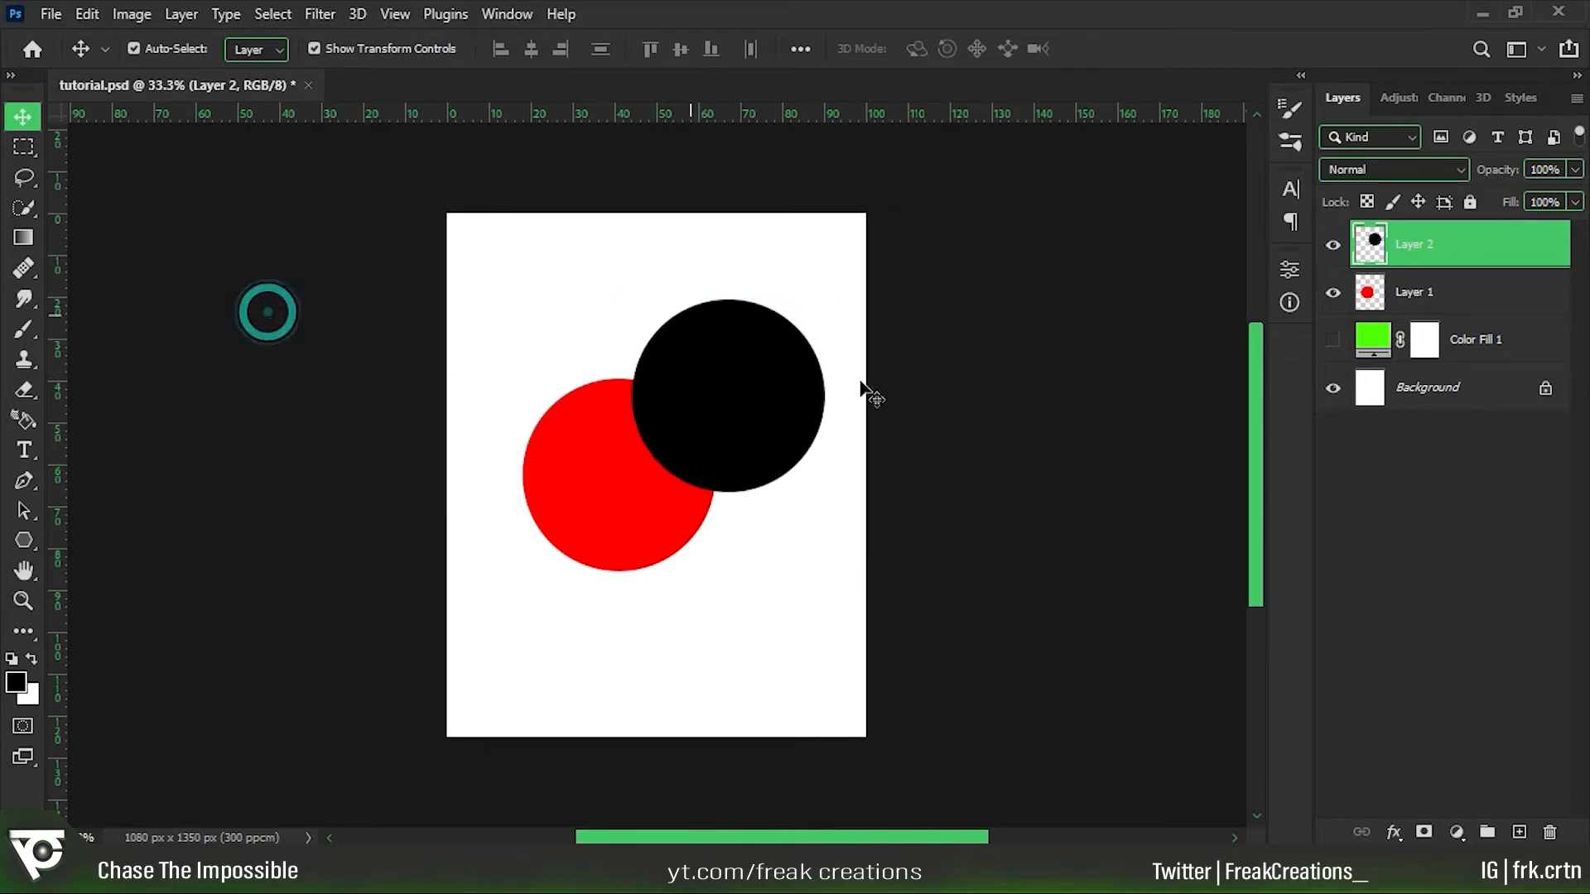
mouse_move(579, 518)
left_mouse_down()
mouse_move(579, 553)
mouse_move(613, 514)
mouse_move(597, 522)
left_mouse_up()
left_click(1000, 439)
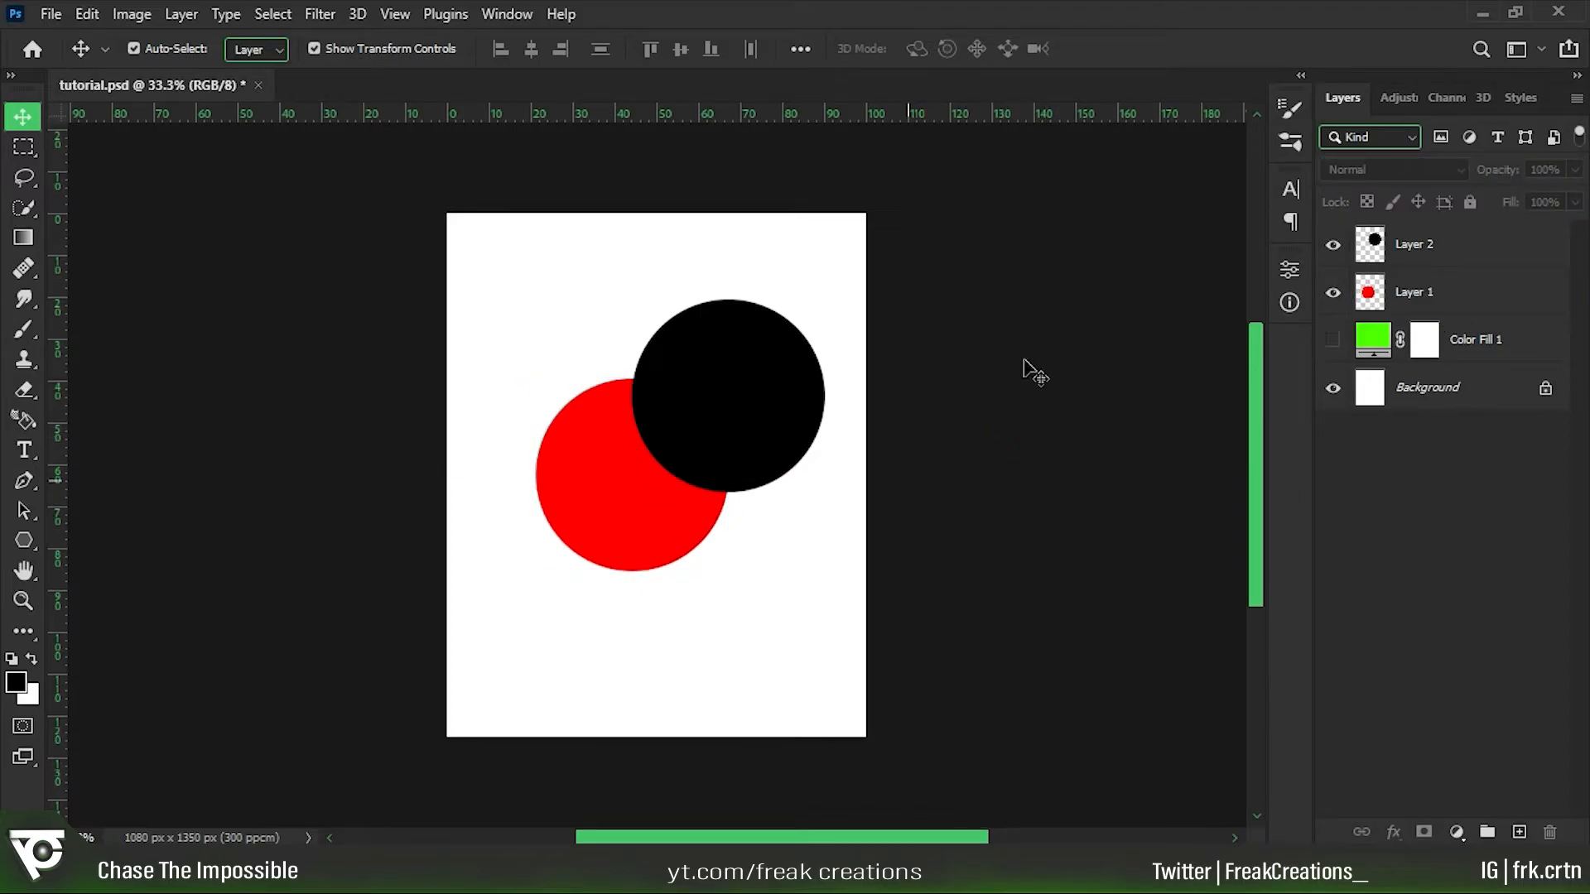
Select the two dots' layers in turn, and move the red dot's layer above the black dot's layer.
left_click(1417, 249)
left_click(580, 523)
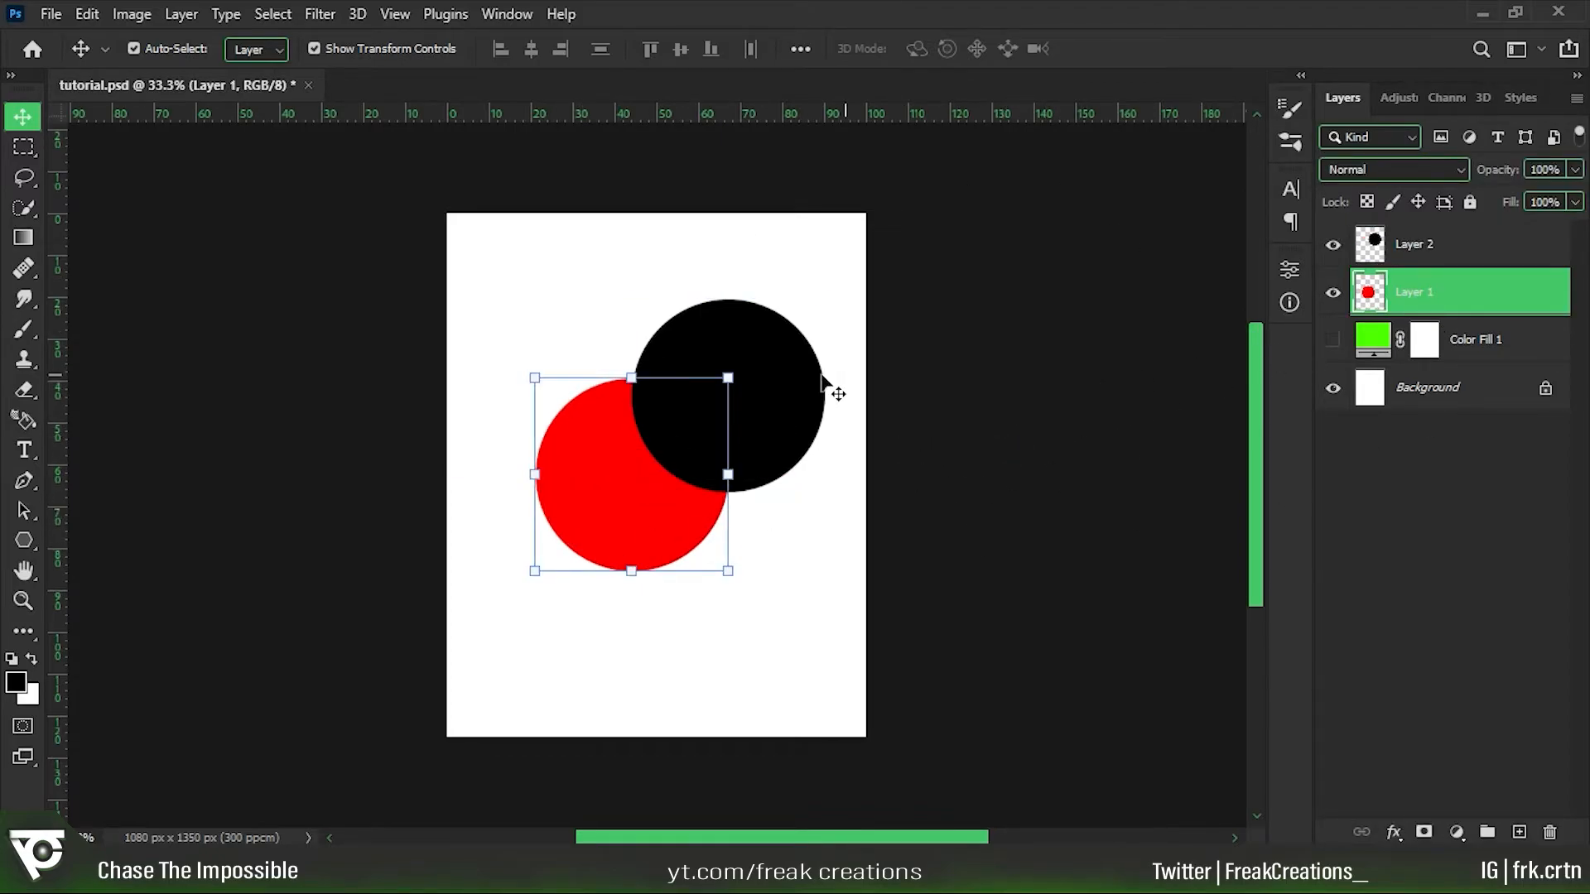
left_click(815, 383)
left_click_drag(1267, 486, 1219, 318)
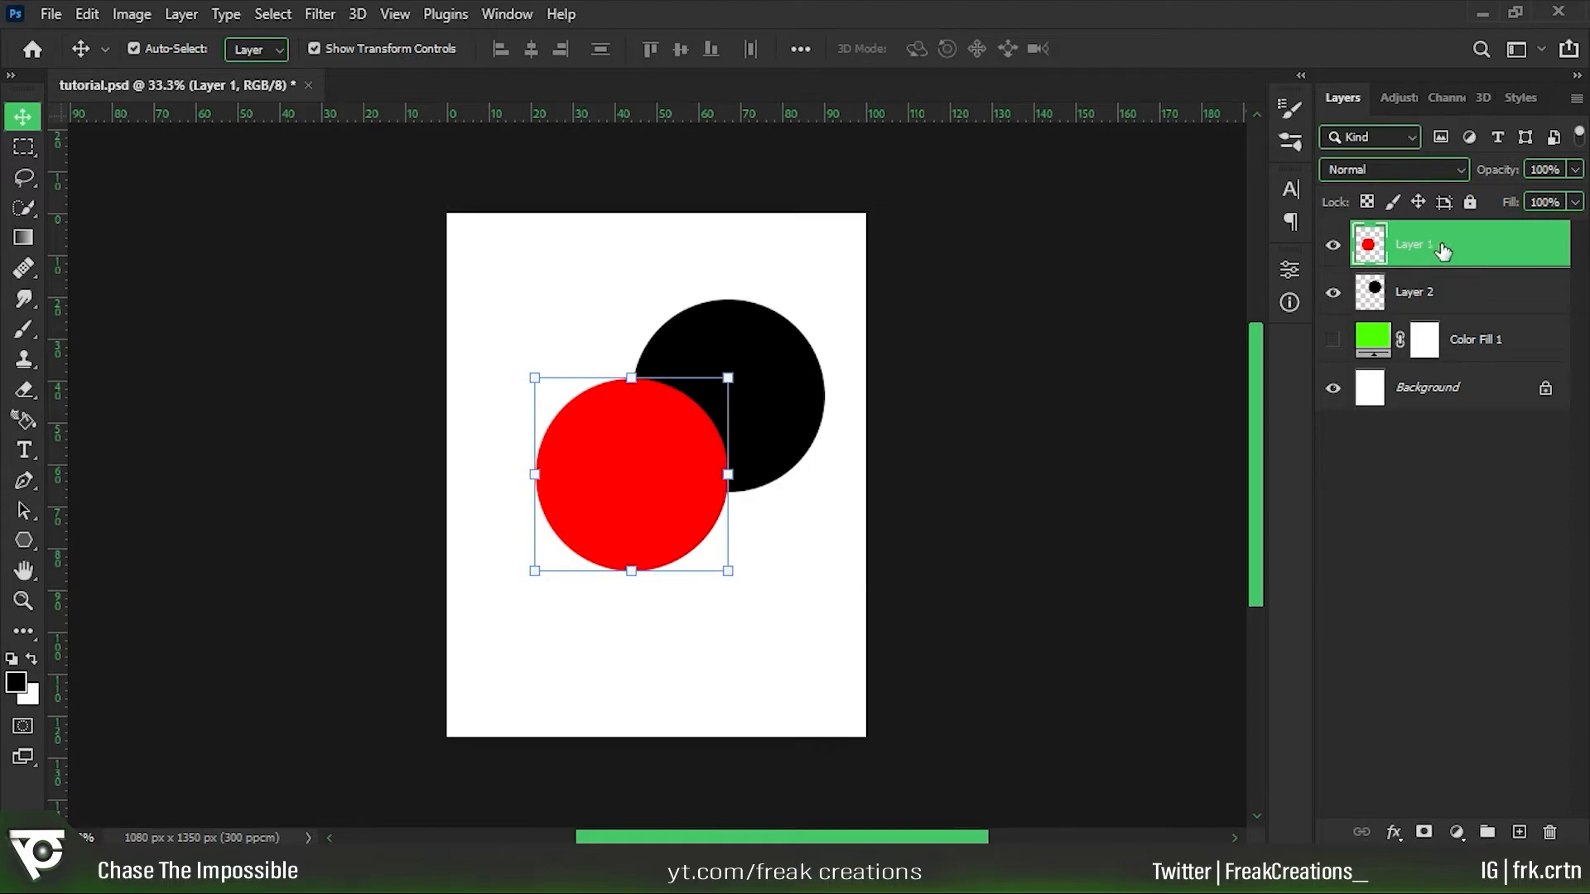
Create a clipping mask from the red dot's layer onto the black dot's layer, and move the red dot to the right.
right_click(1463, 250)
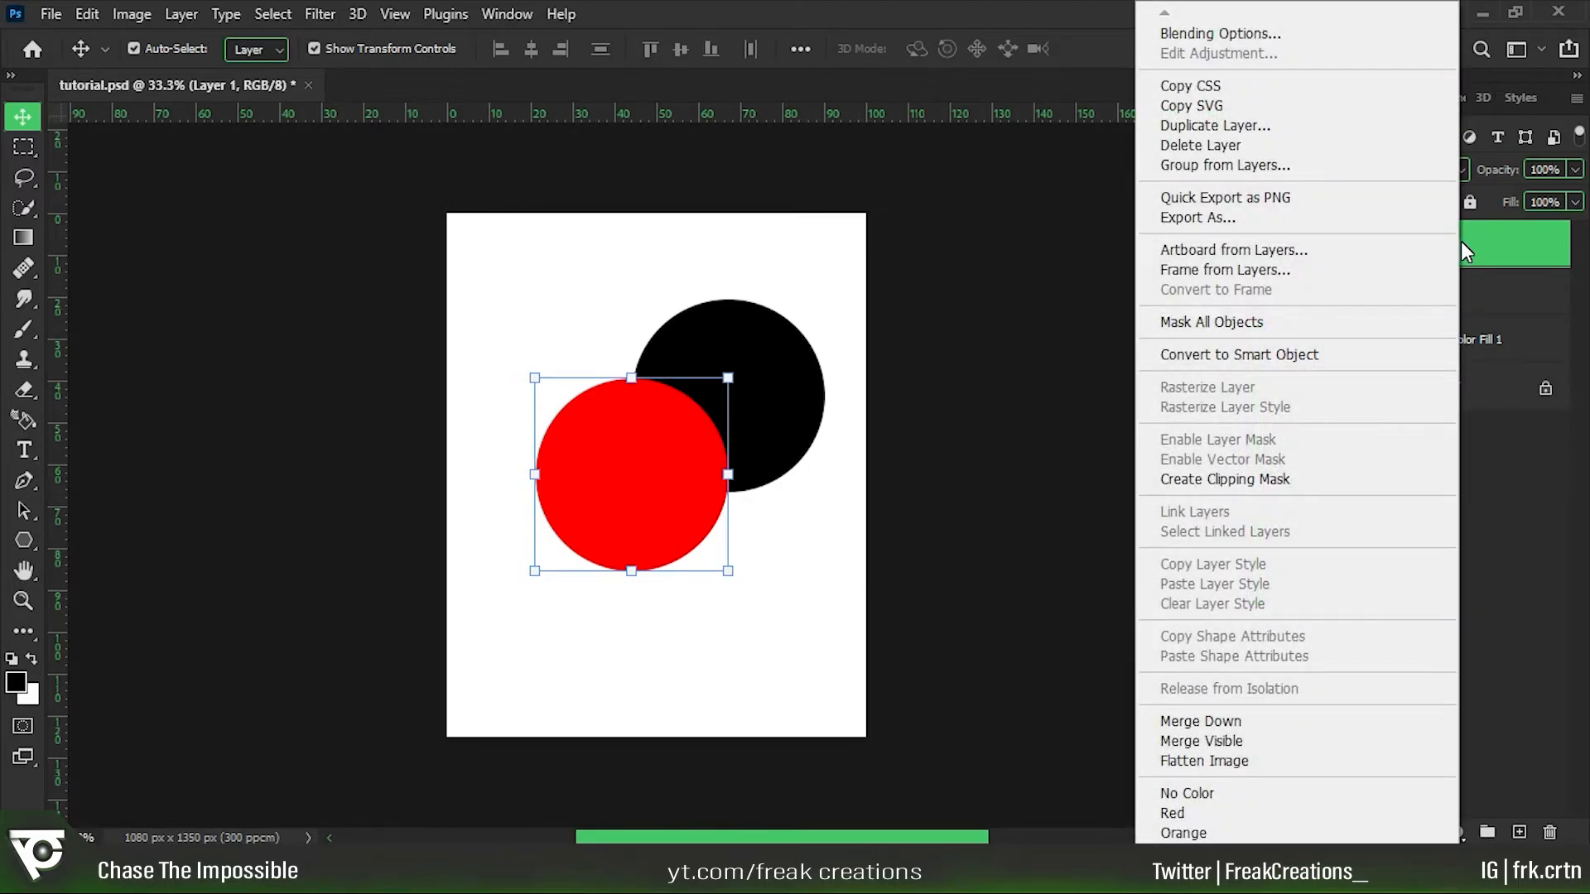
left_click(1265, 482)
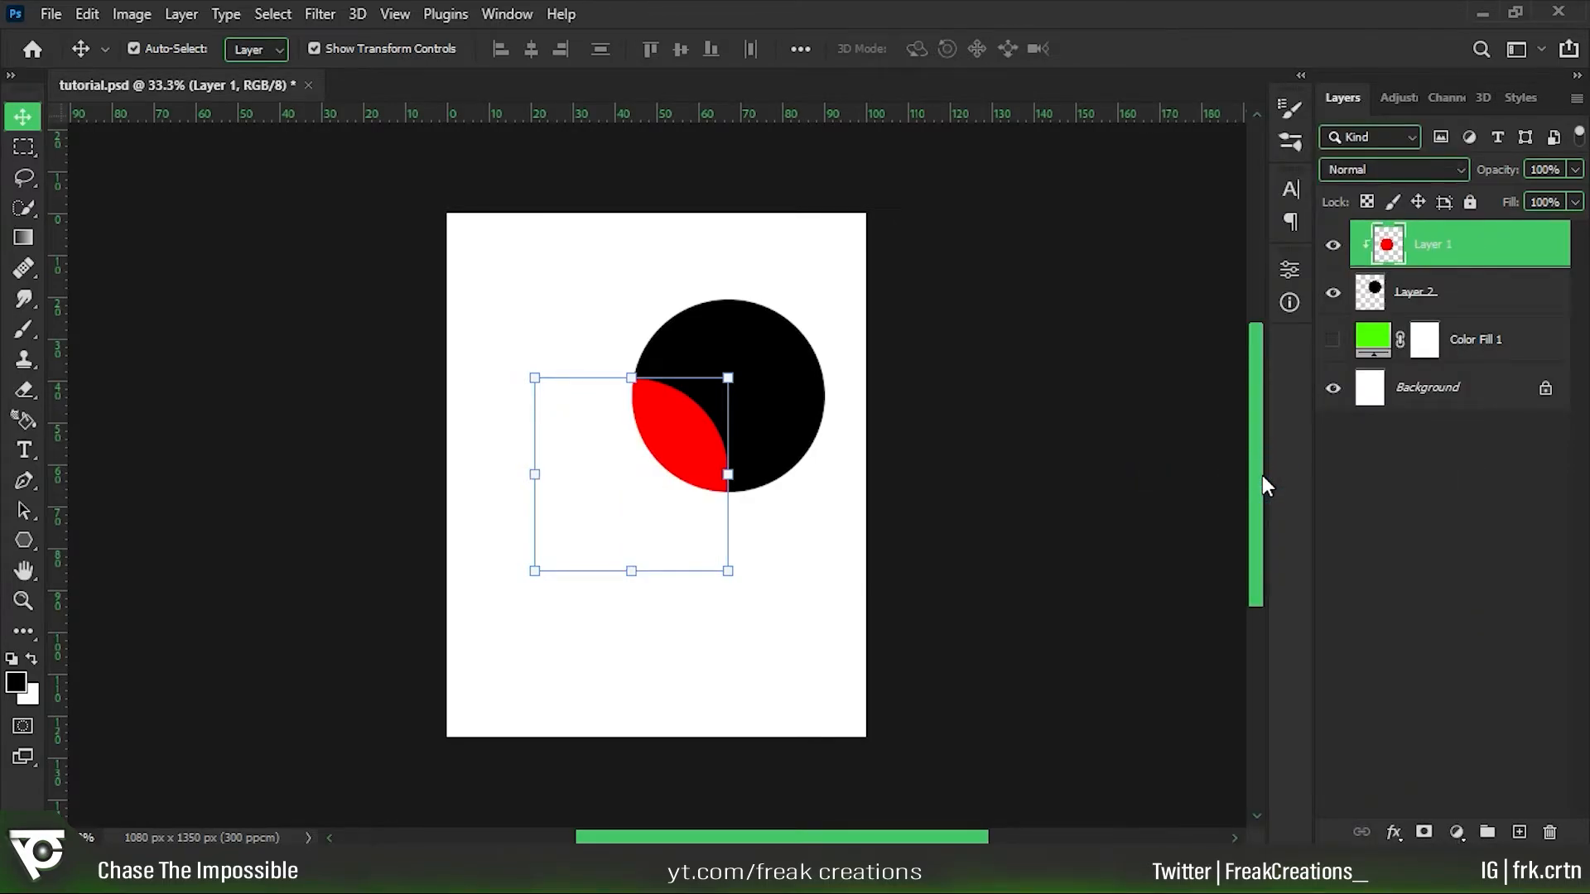
left_click_drag(684, 442, 887, 392)
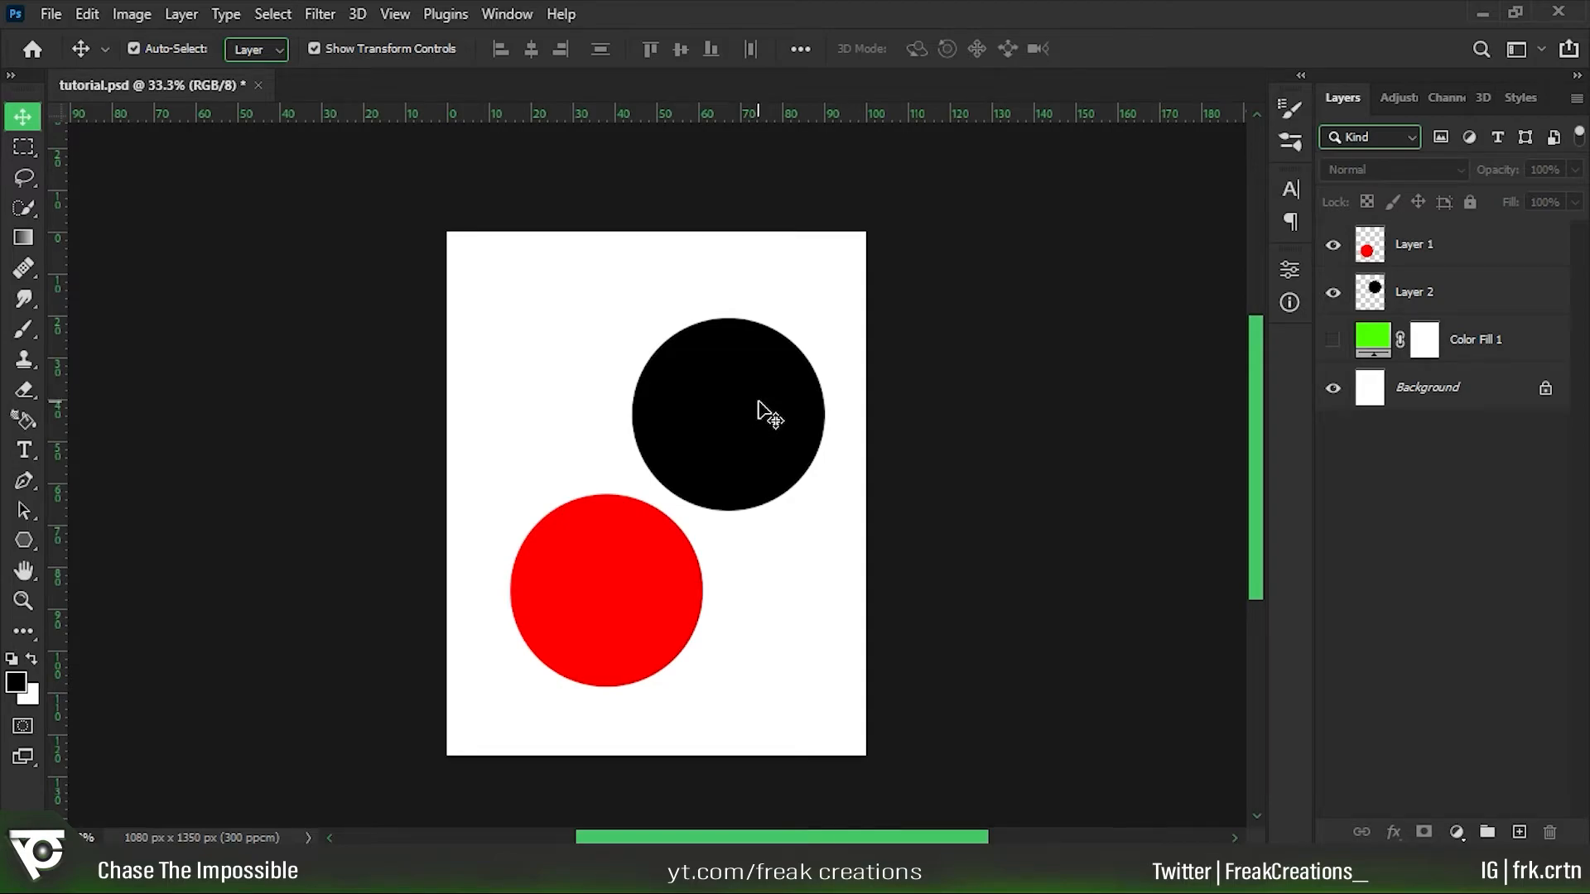
Add a layer mask to the black dot's layer and activate the Brush tool.
left_click(807, 427)
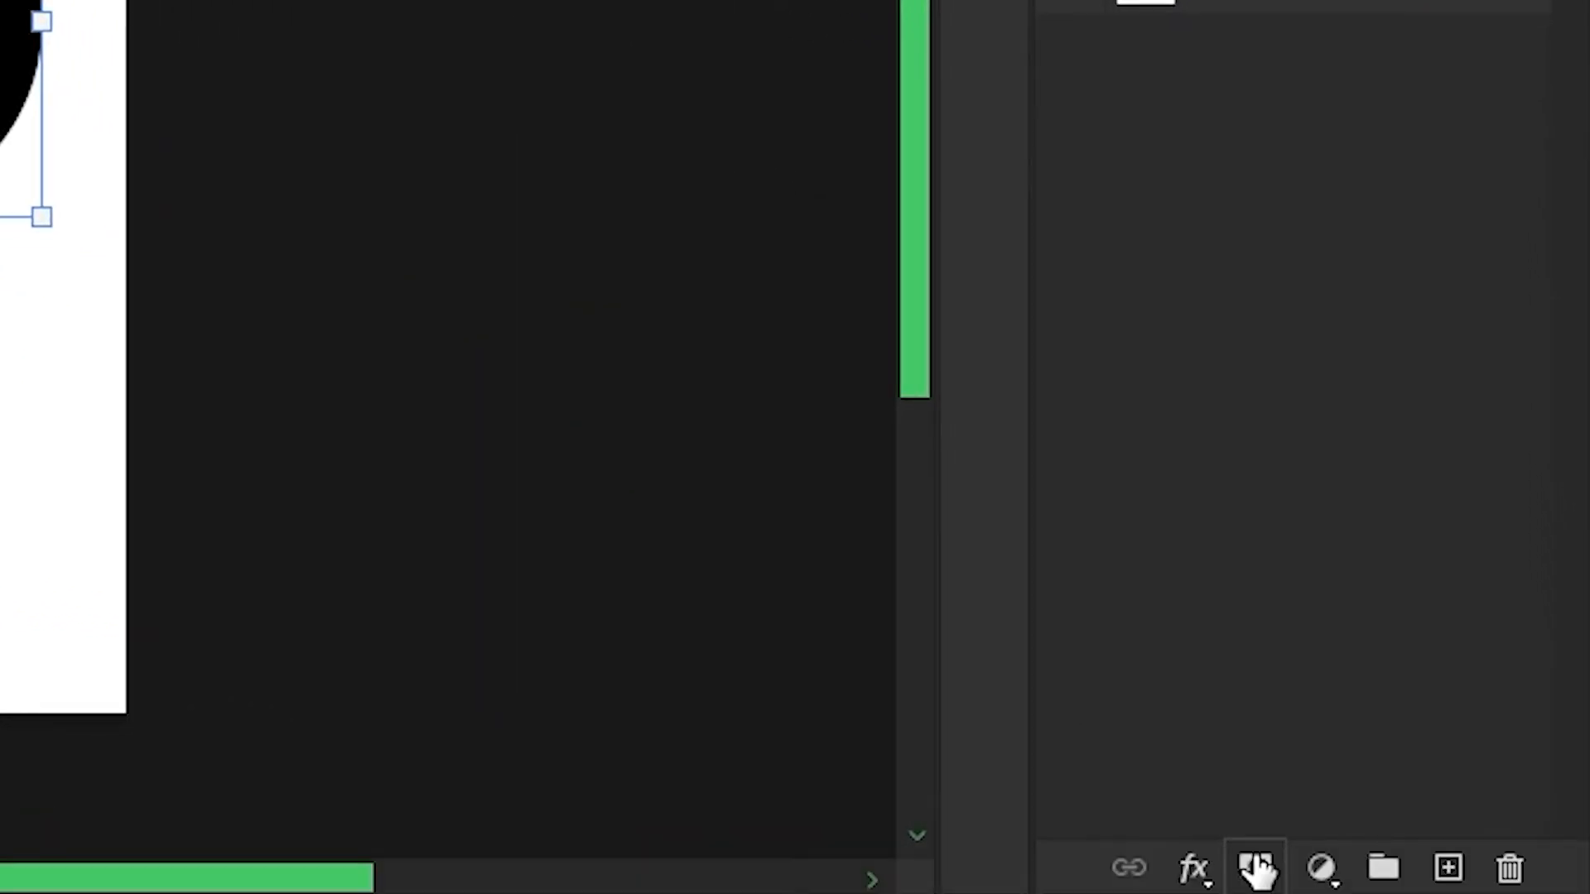
left_click(1257, 868)
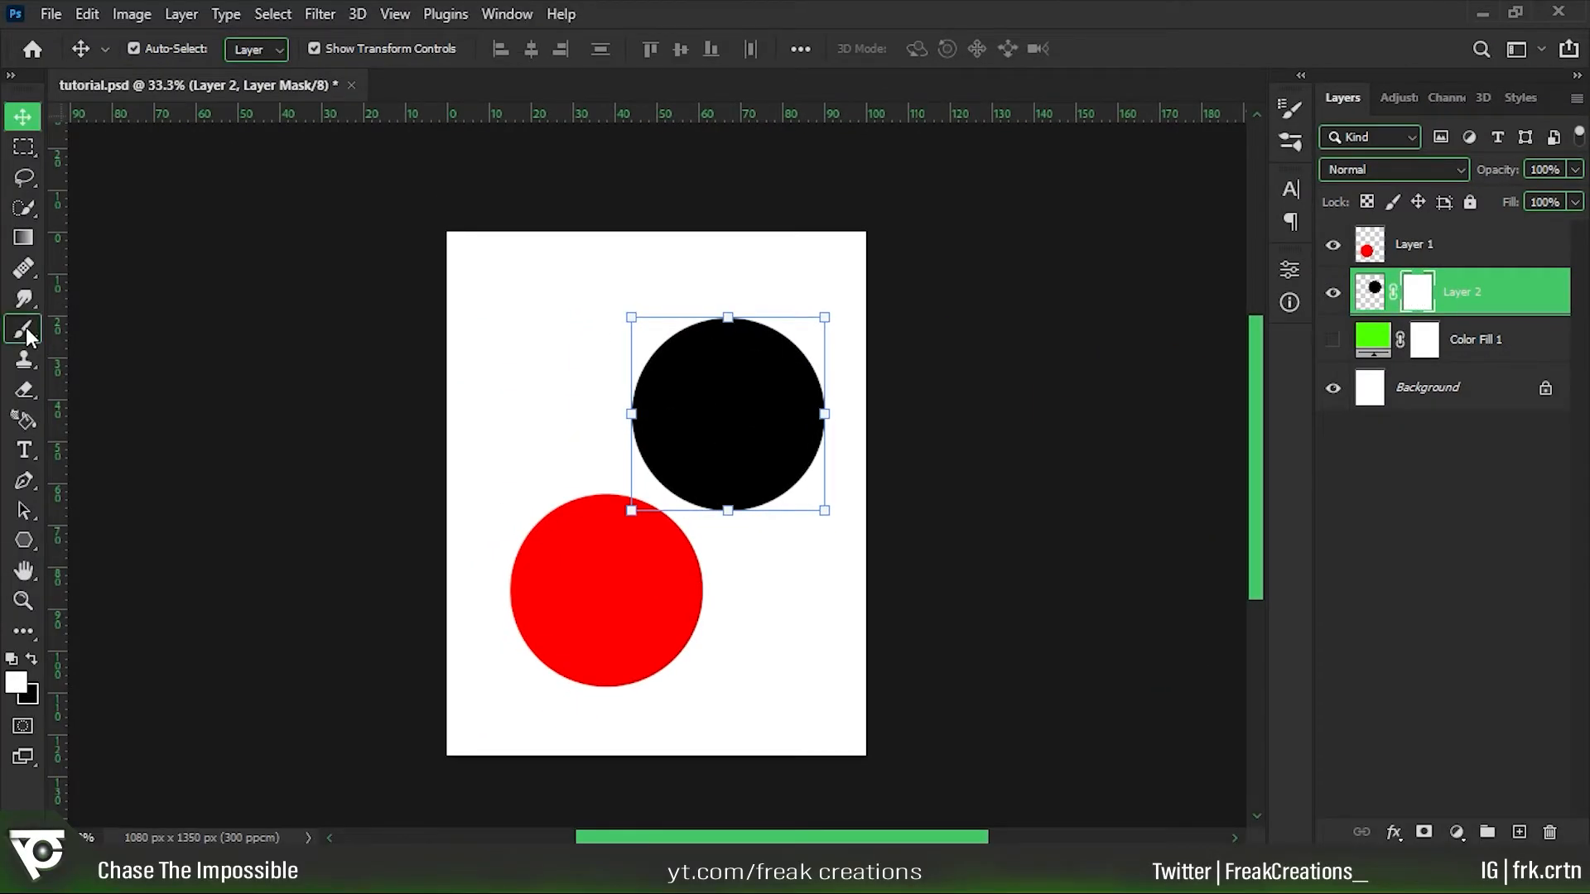
left_click(27, 327)
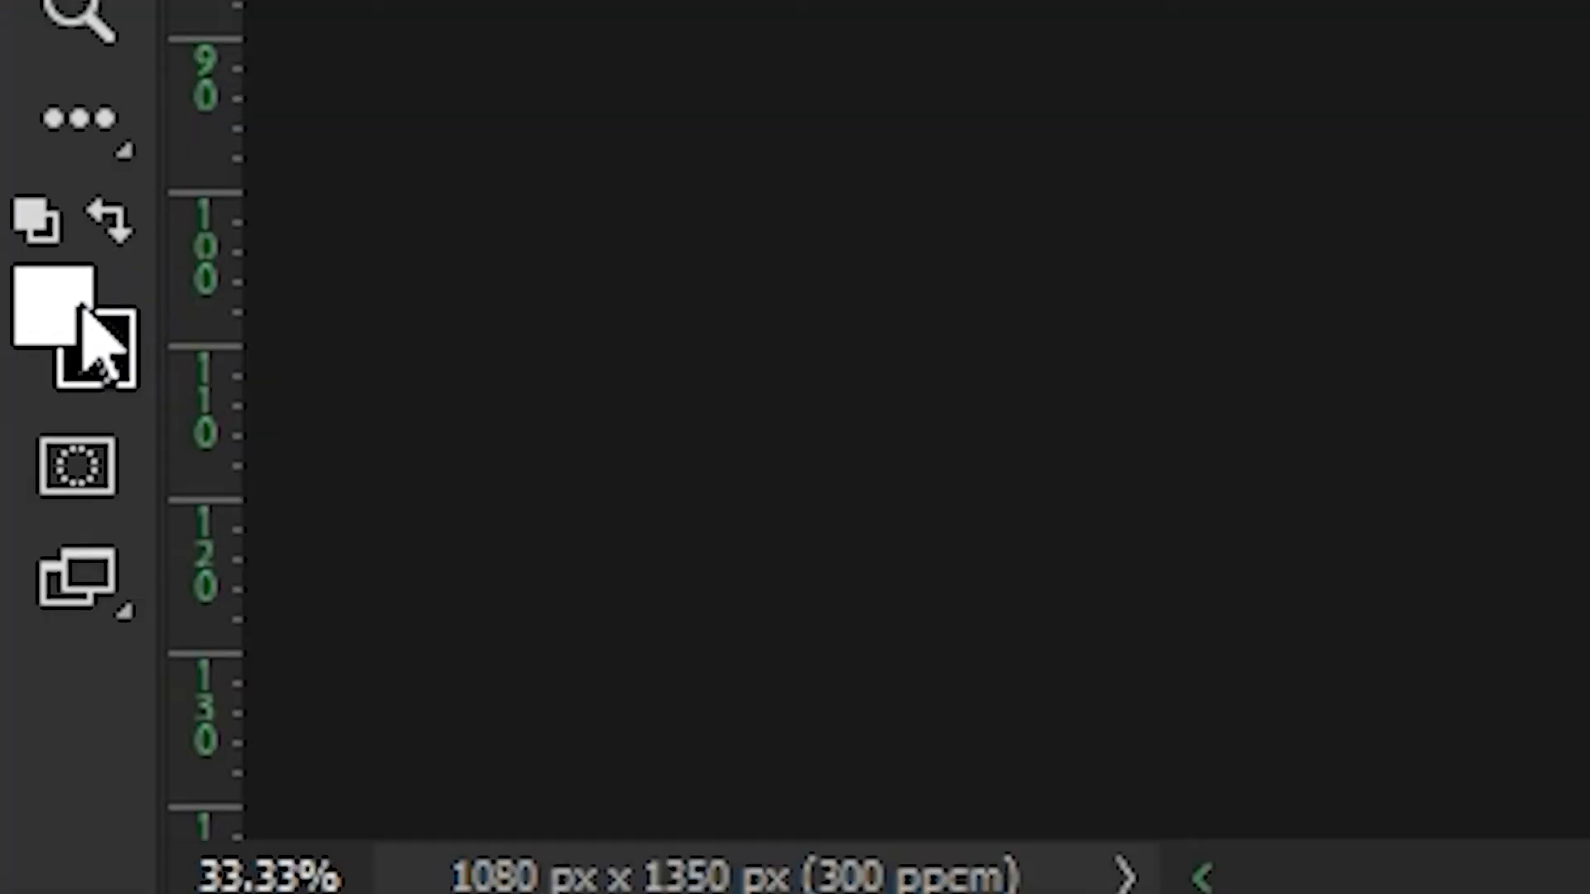
Make black the foreground color to paint on the mask from the black dot's upper-left edge to its center, and swap the foreground back to white.
key("x")
key("x")
key("x")
key("x")
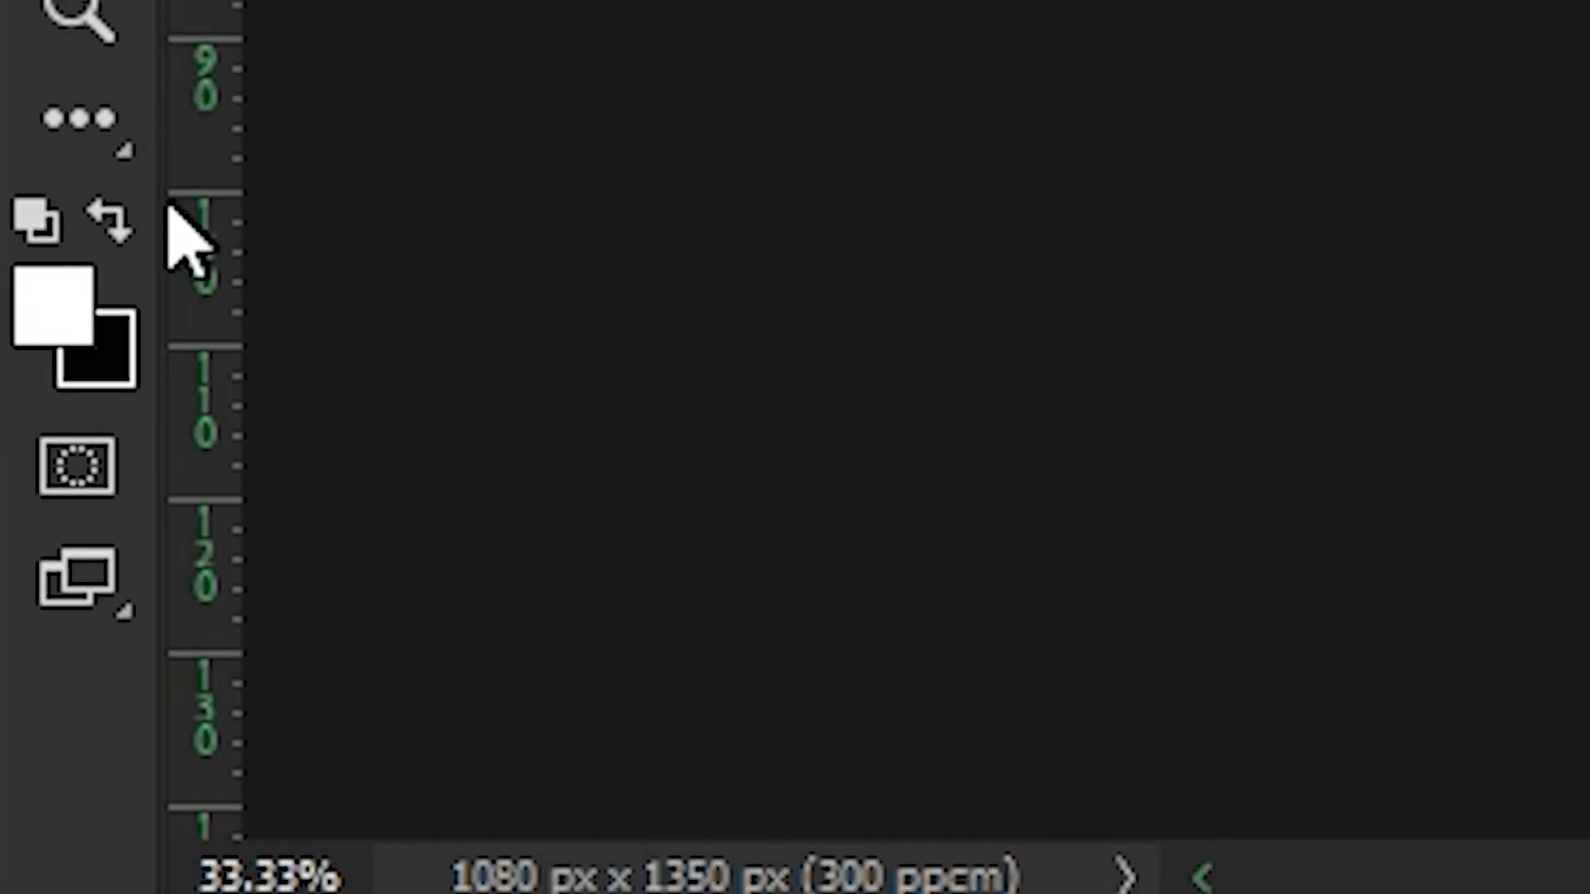
left_click(114, 217)
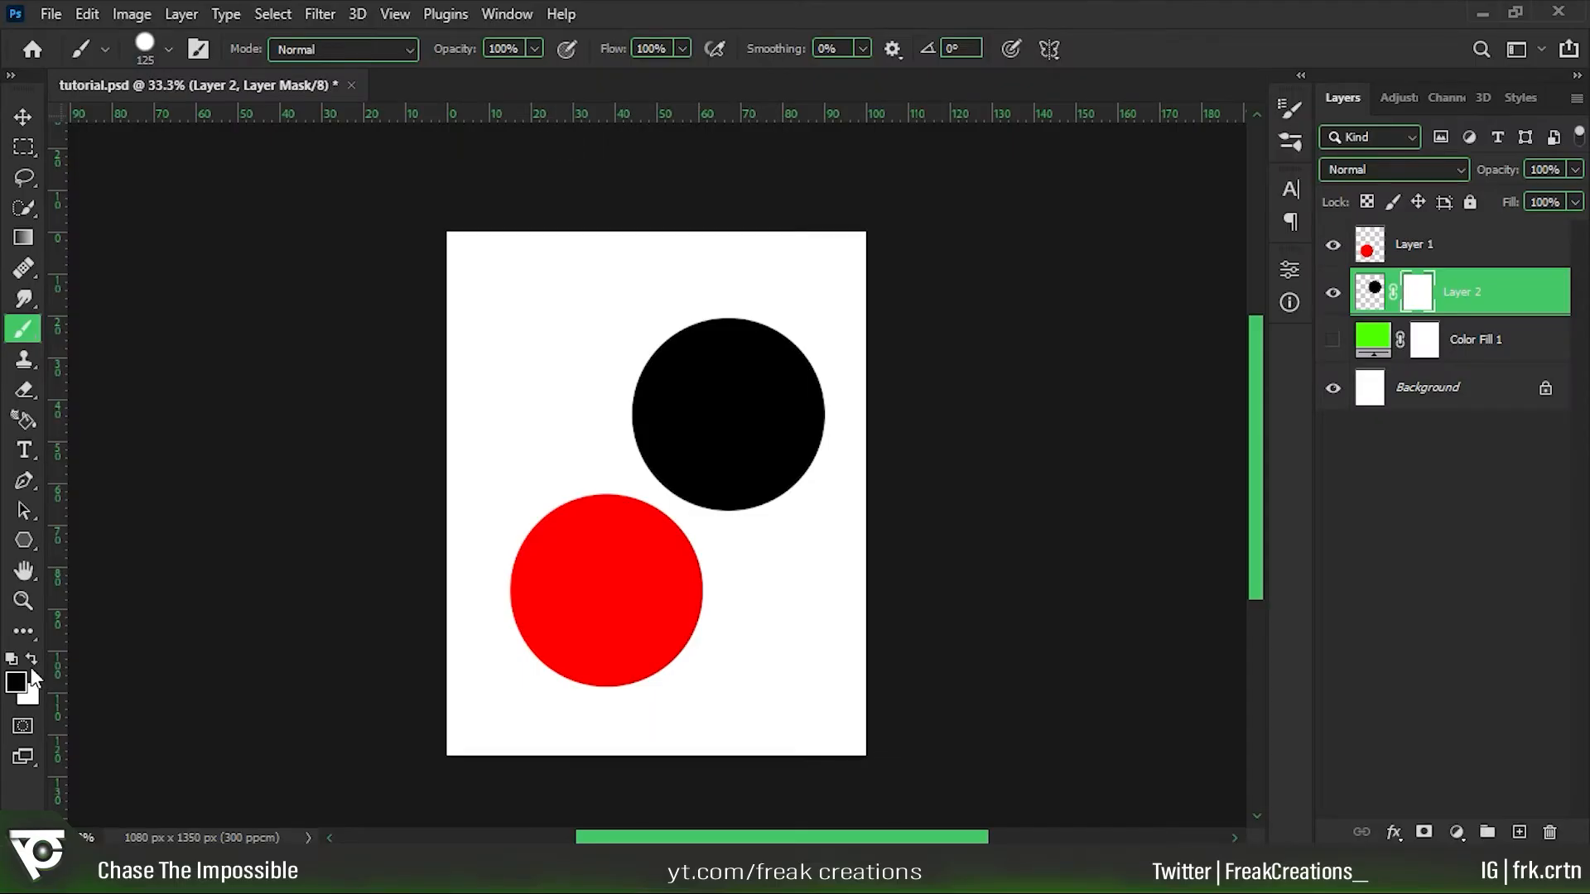
mouse_move(639, 354)
left_mouse_down()
mouse_move(709, 318)
mouse_move(781, 338)
mouse_move(822, 392)
mouse_move(819, 443)
mouse_move(789, 384)
mouse_move(778, 414)
mouse_move(744, 325)
mouse_move(752, 349)
mouse_move(714, 410)
mouse_move(654, 412)
mouse_move(675, 357)
mouse_move(753, 344)
mouse_move(791, 400)
mouse_move(777, 458)
mouse_move(802, 469)
mouse_move(858, 399)
mouse_move(818, 422)
mouse_move(828, 360)
mouse_move(800, 341)
mouse_move(685, 378)
mouse_move(683, 440)
mouse_move(771, 387)
mouse_move(692, 423)
mouse_move(745, 409)
left_mouse_up()
left_click(33, 659)
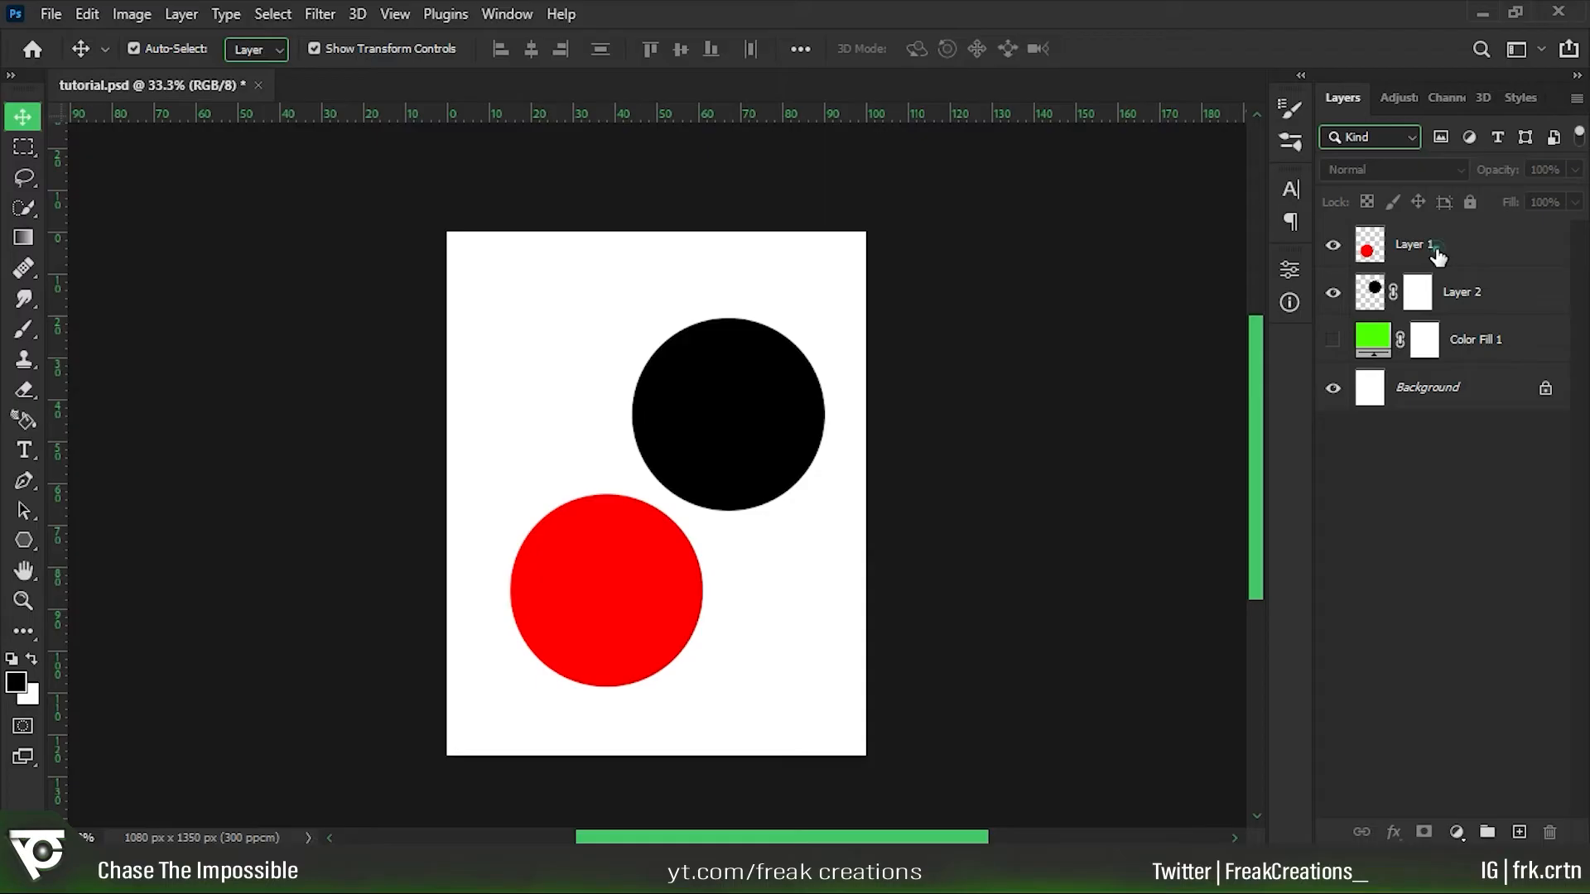
Convert the red dot's layer to a smart object, and slightly enlarge the dot toward the canvas's lower-left corner.
left_click(1395, 248)
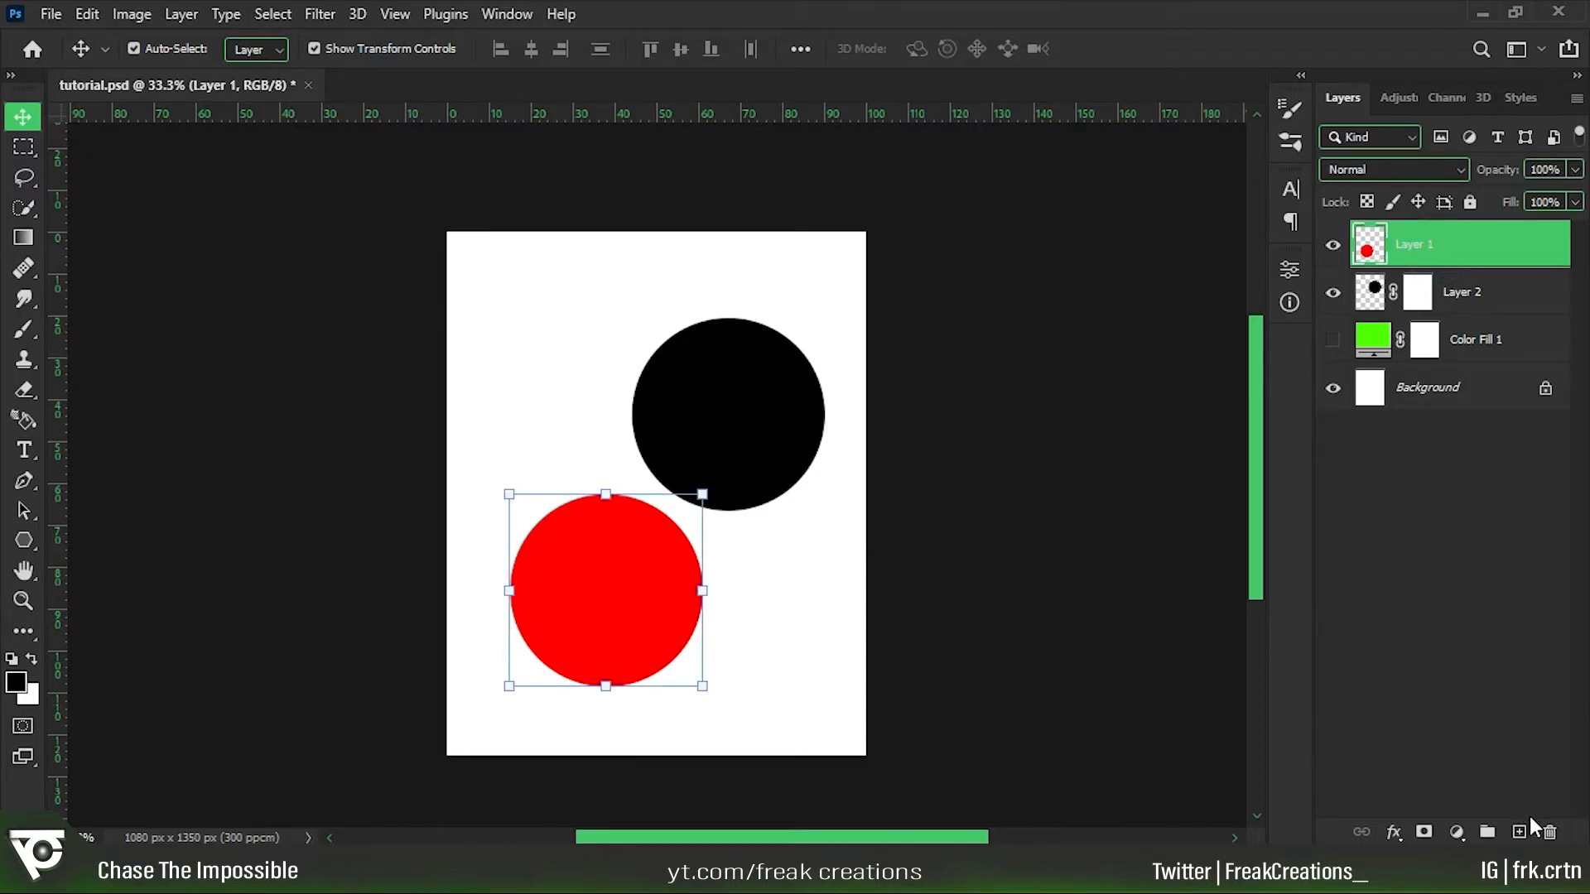
left_click(1484, 458)
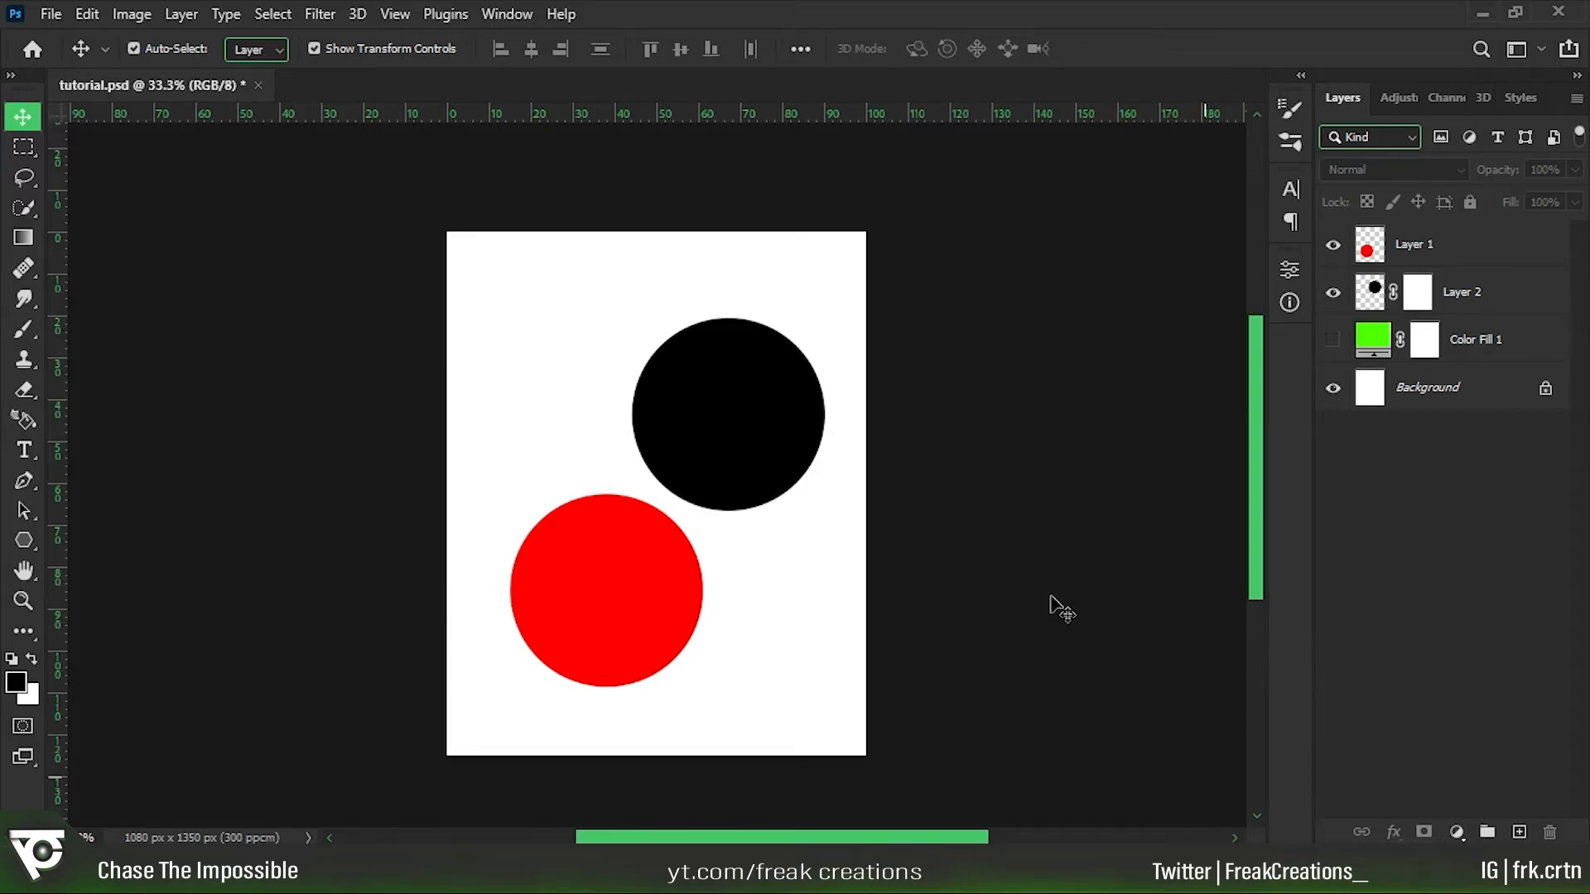
left_click(1374, 226)
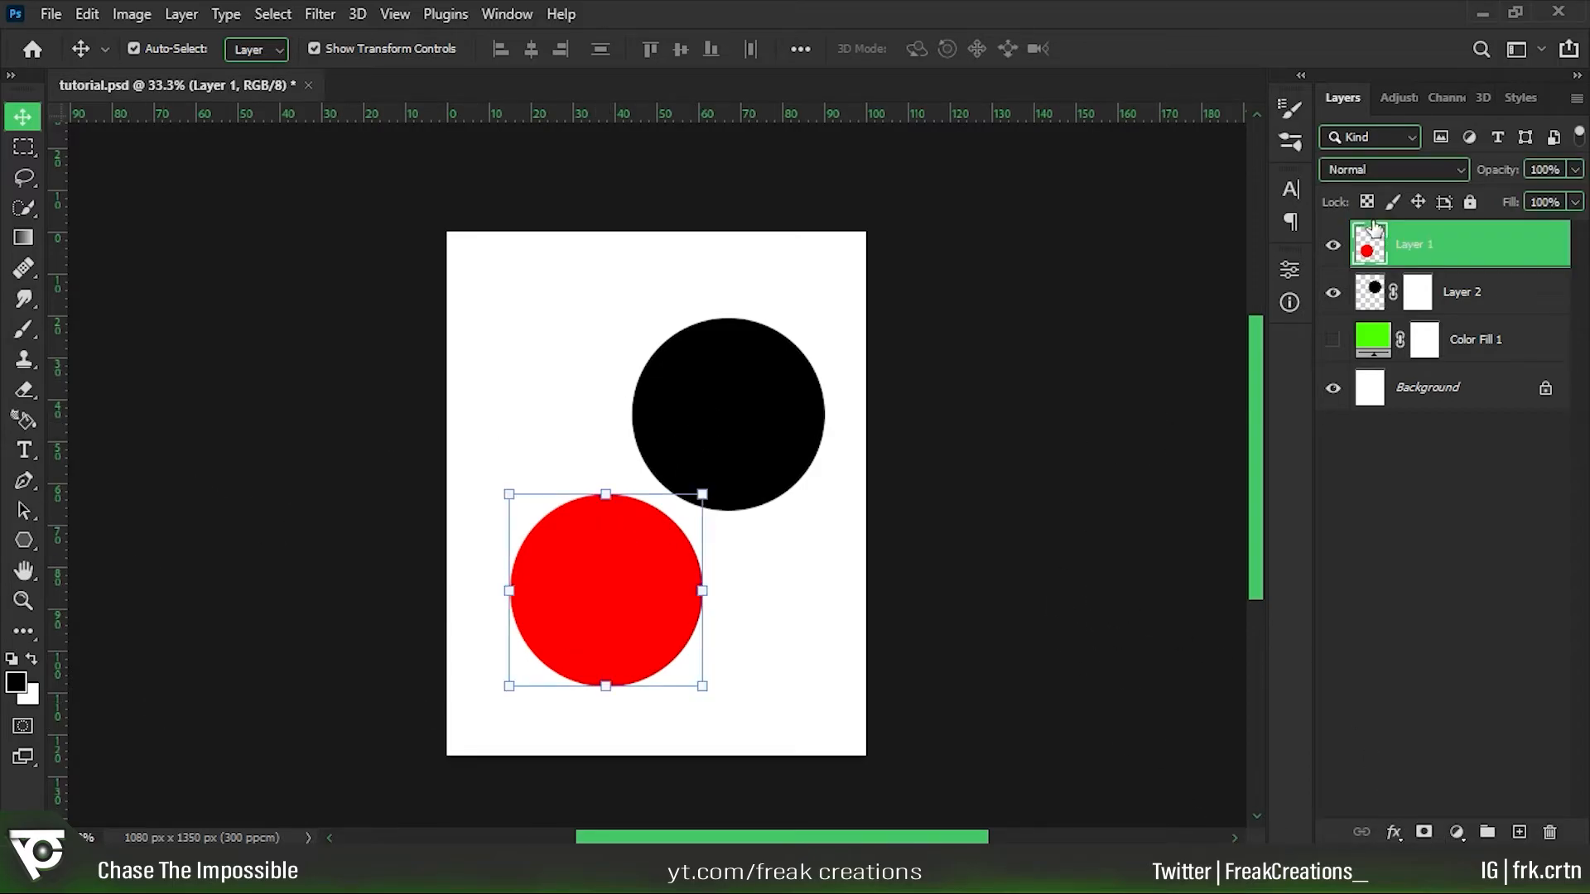
right_click(1436, 251)
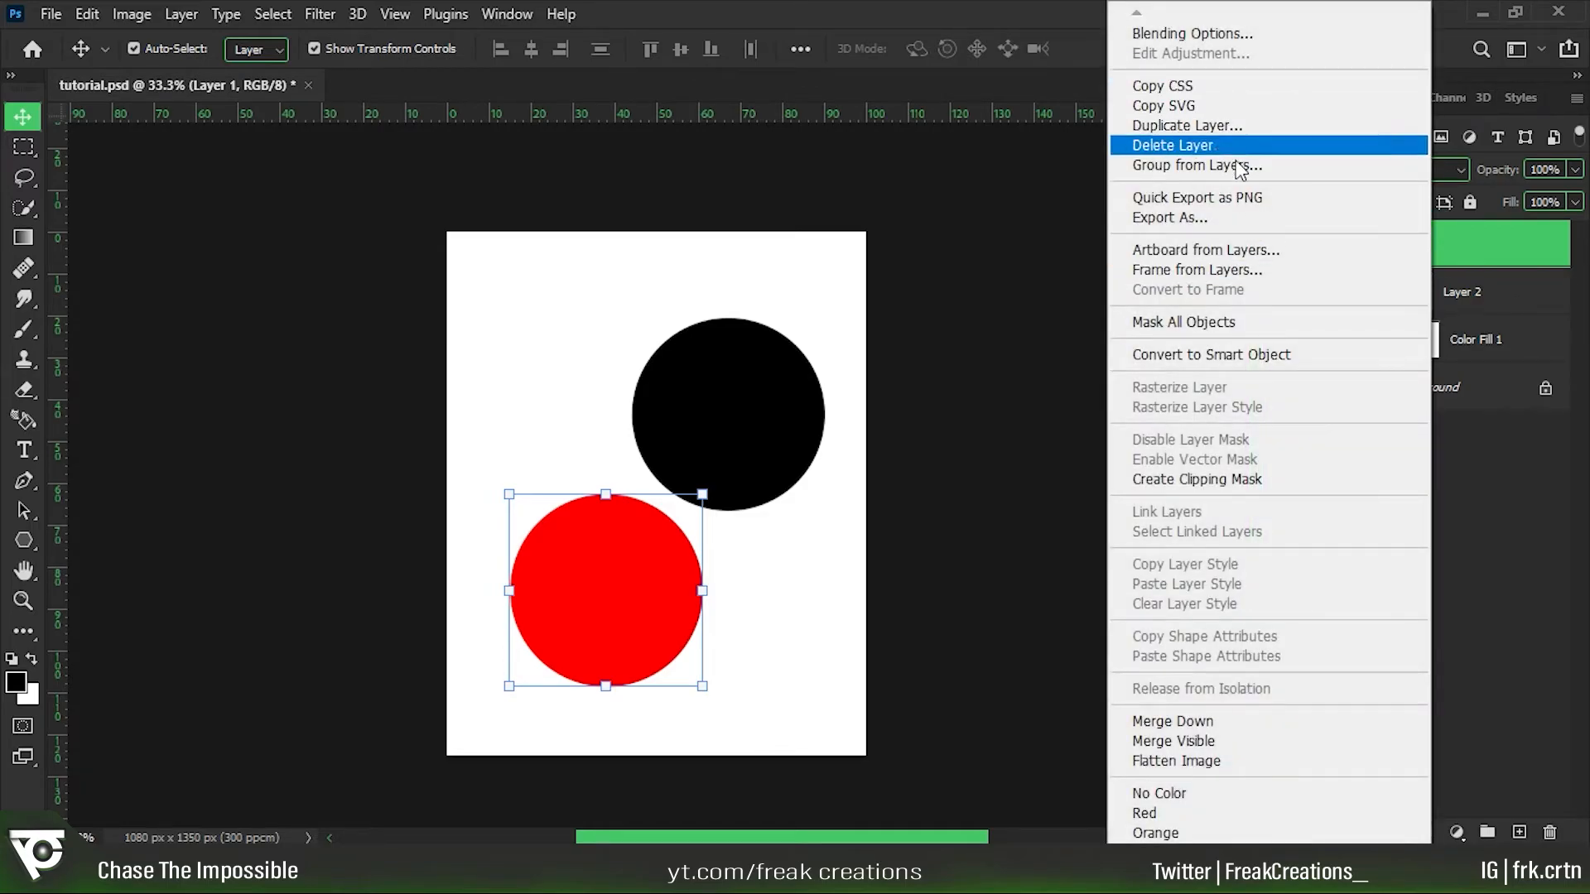
left_click(1181, 353)
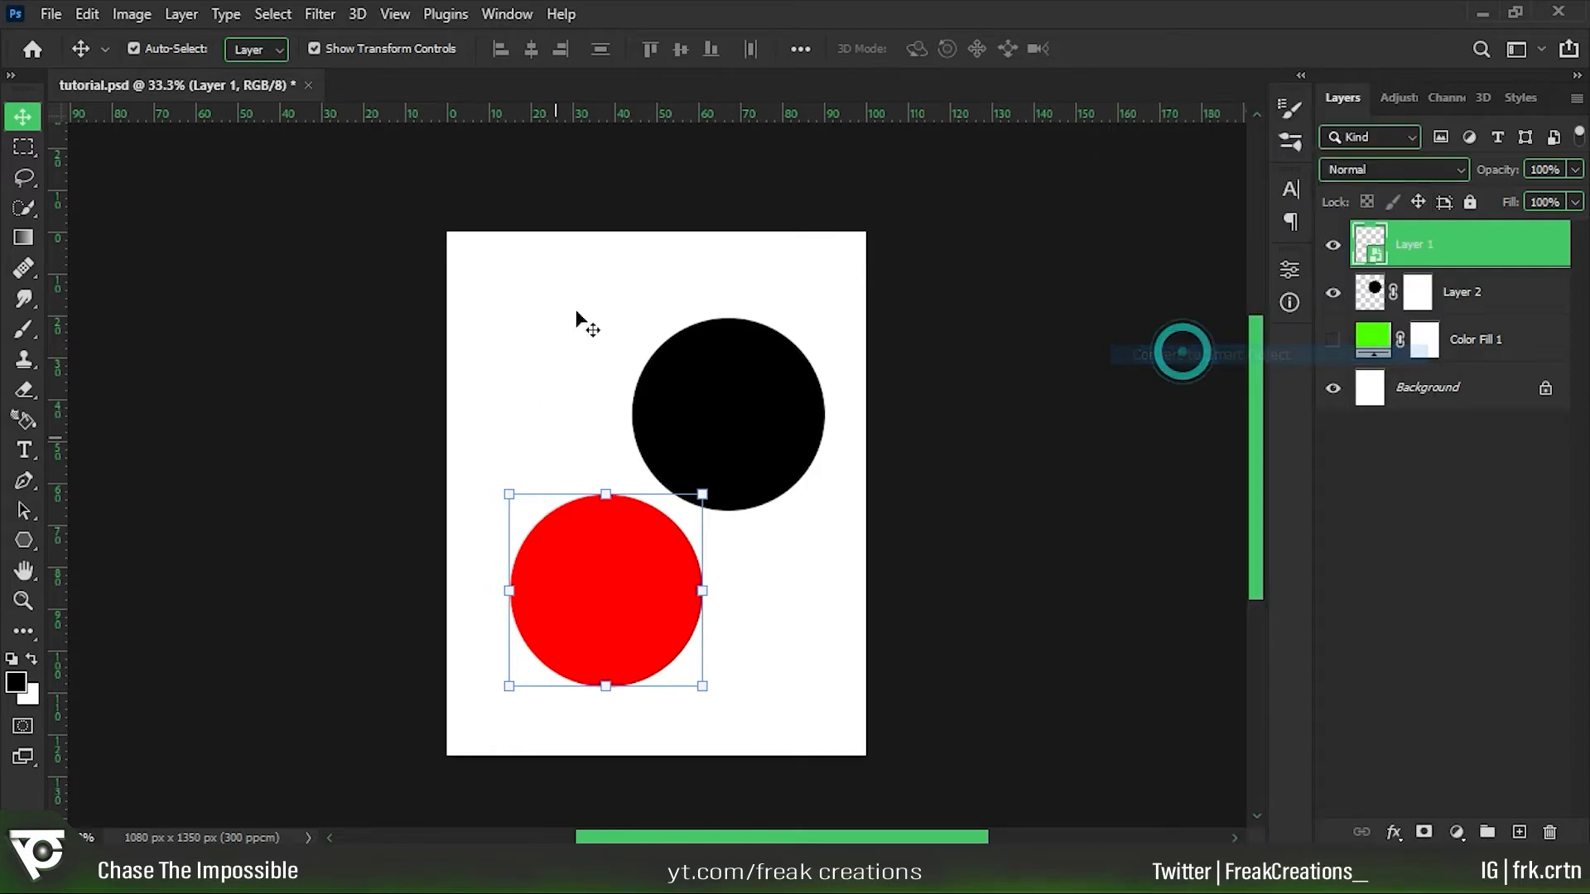
left_click(1124, 382)
left_click(606, 593)
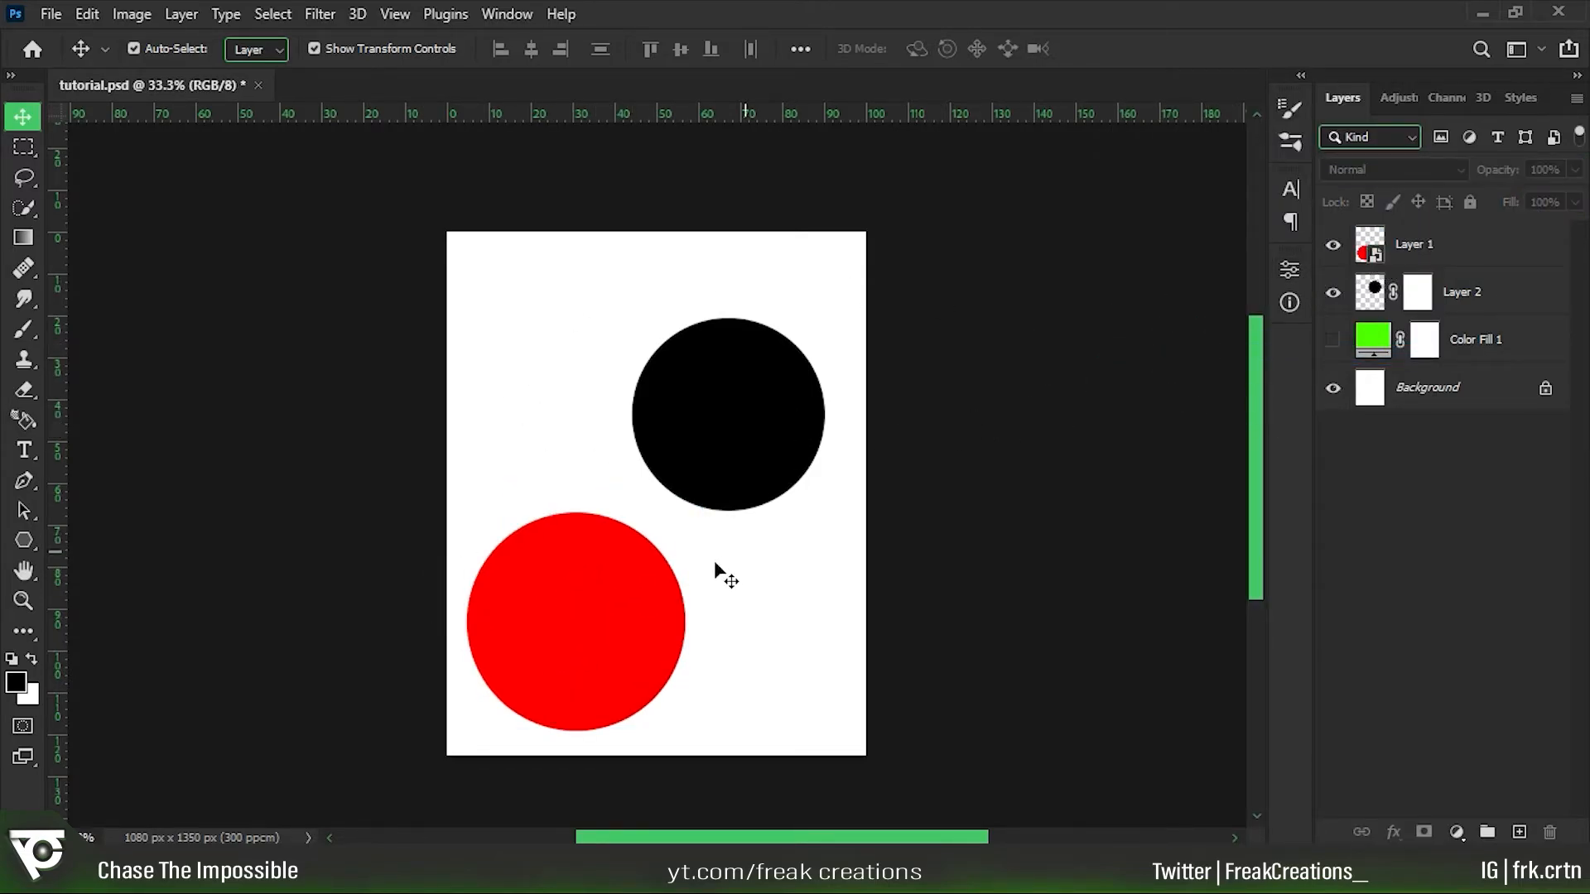
Scale the unconverted black dot down to a tiny dot just above the red dot.
left_click(755, 378)
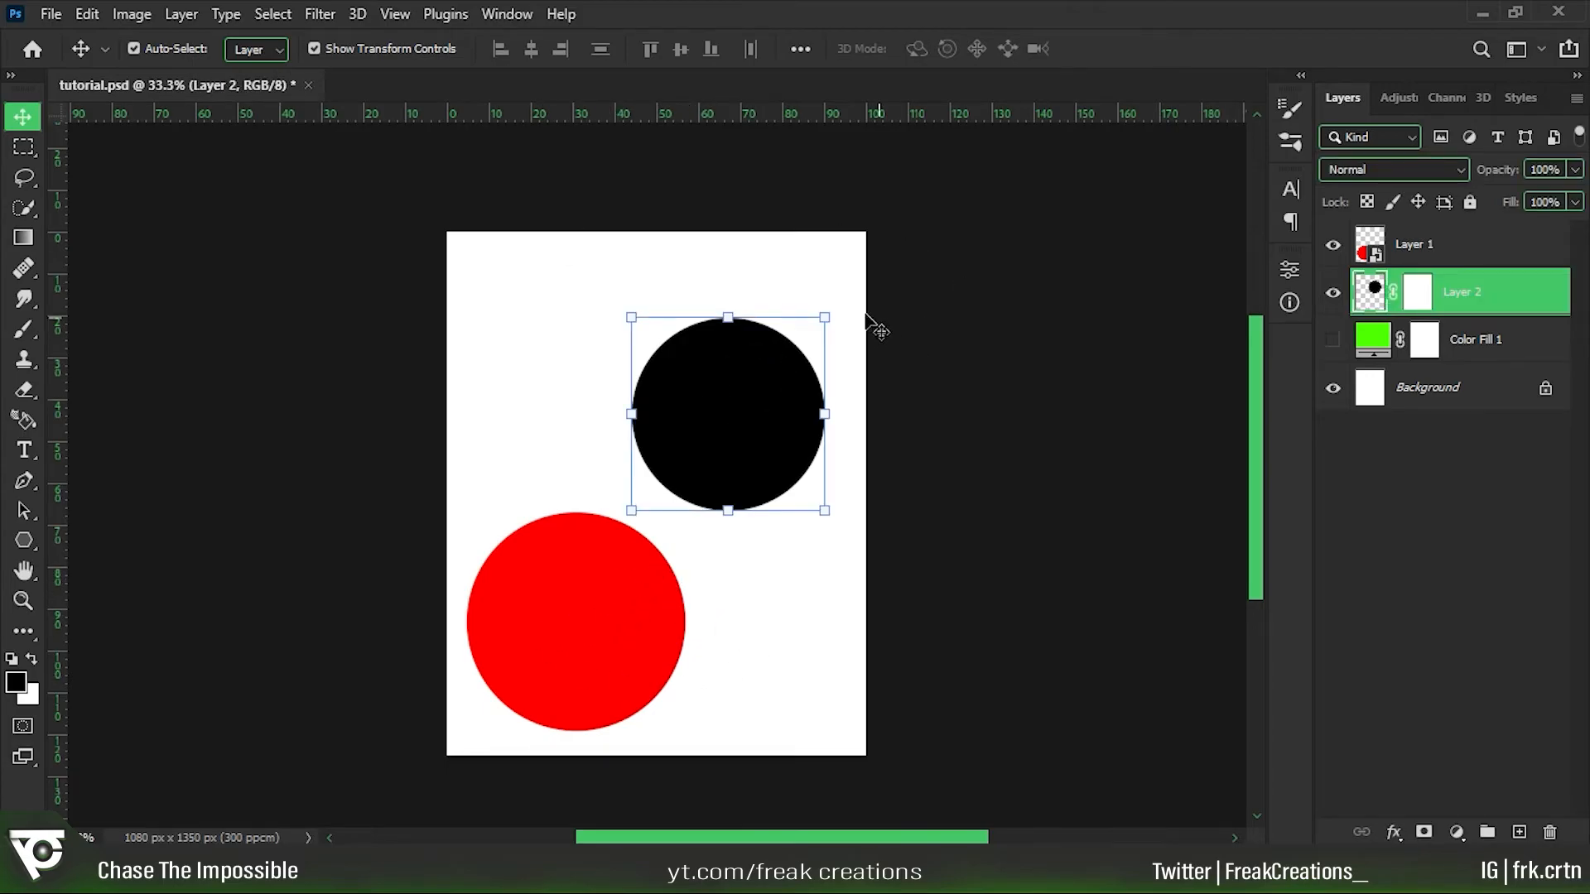
left_click_drag(824, 313, 643, 501)
key("Return")
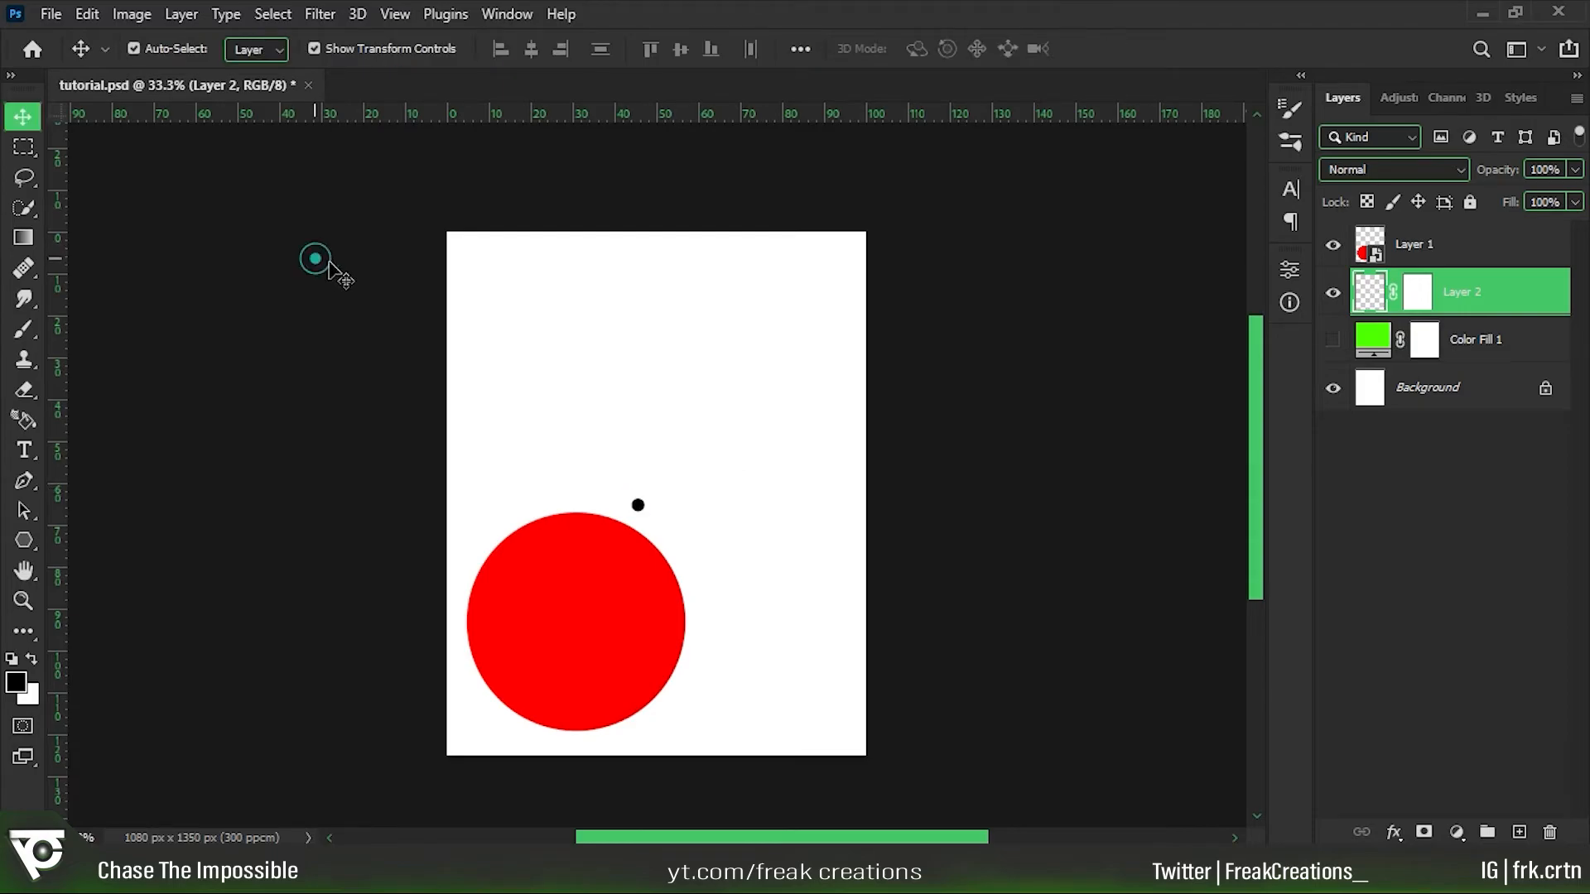
left_click(320, 263)
Scale the tiny black dot up beyond its original size, and position it in the upper part of the canvas.
left_click(640, 511)
left_click_drag(643, 501, 853, 285)
left_click_drag(777, 377, 824, 400)
key("Return")
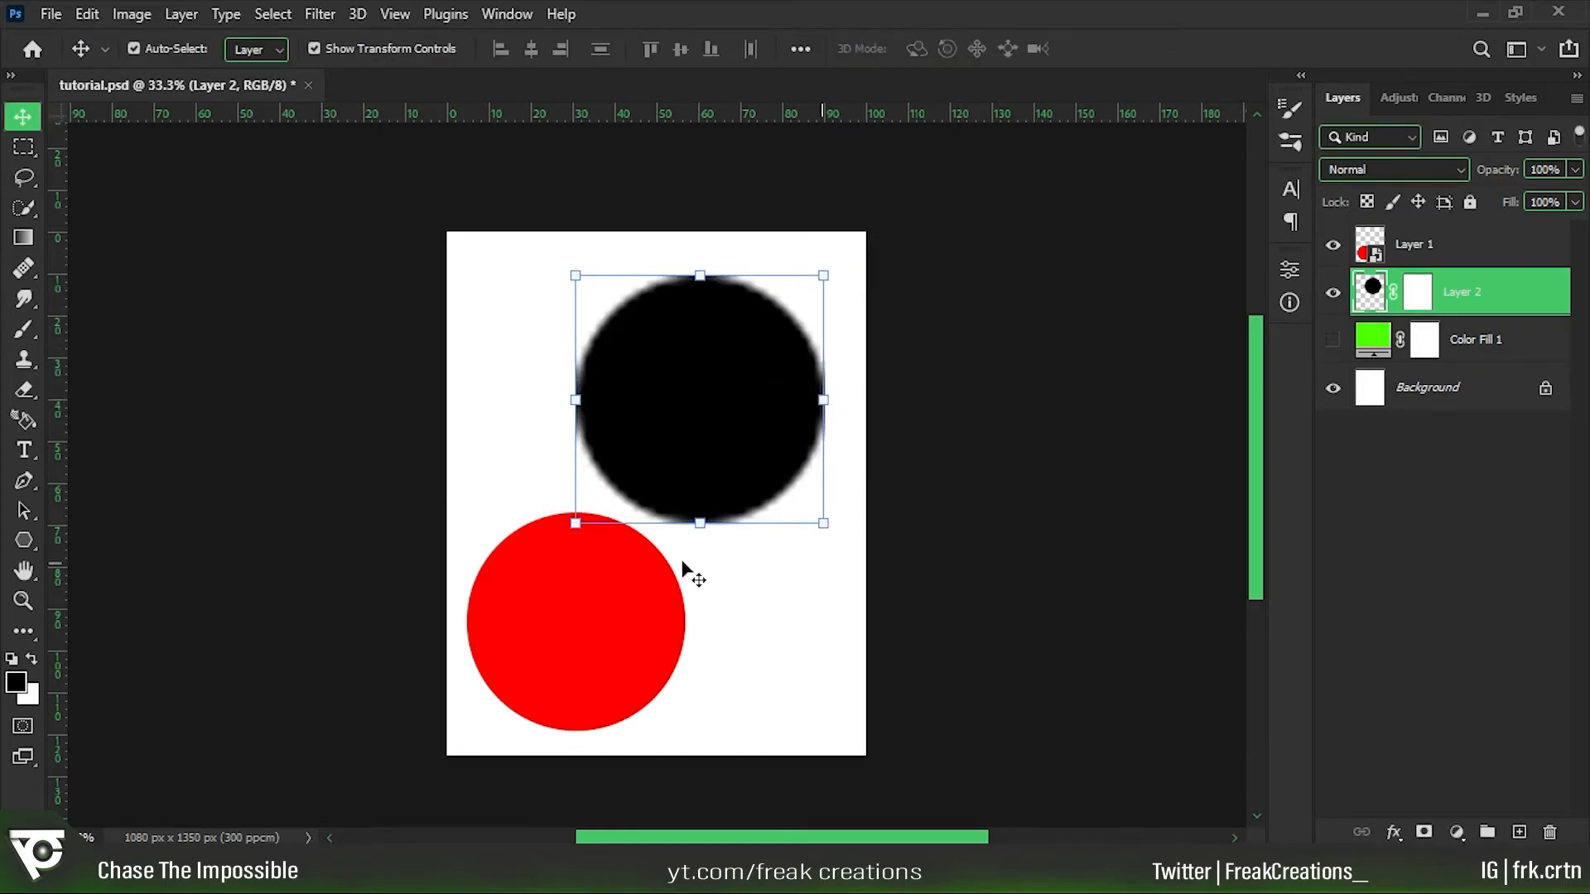
left_click(497, 312)
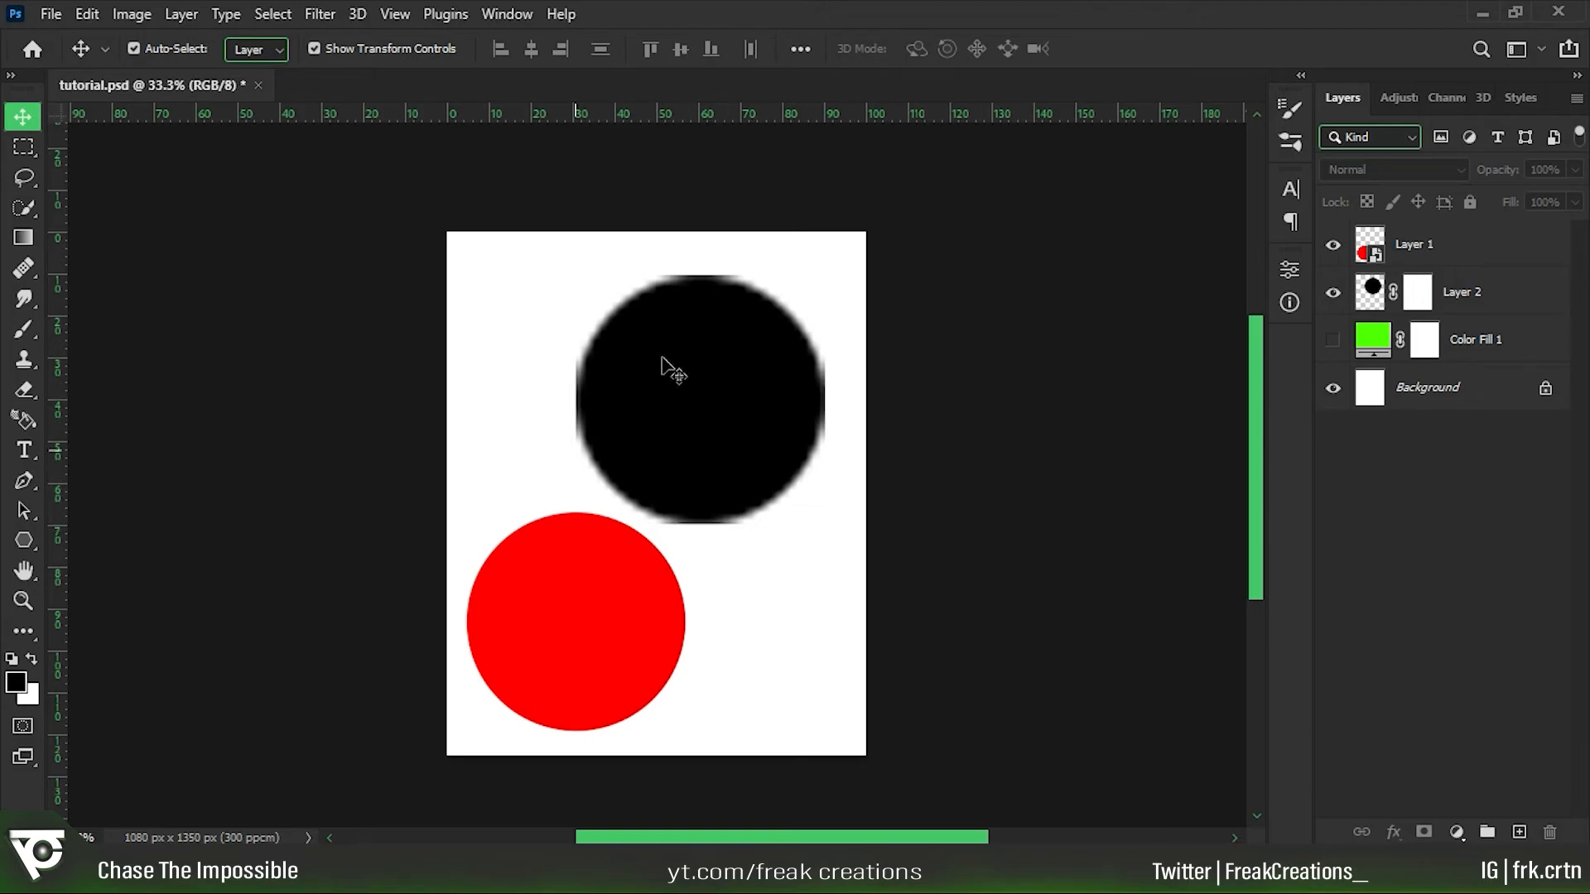
Scale the smart-object red dot down to 0.40% of its size at the canvas's left edge.
left_click(596, 643)
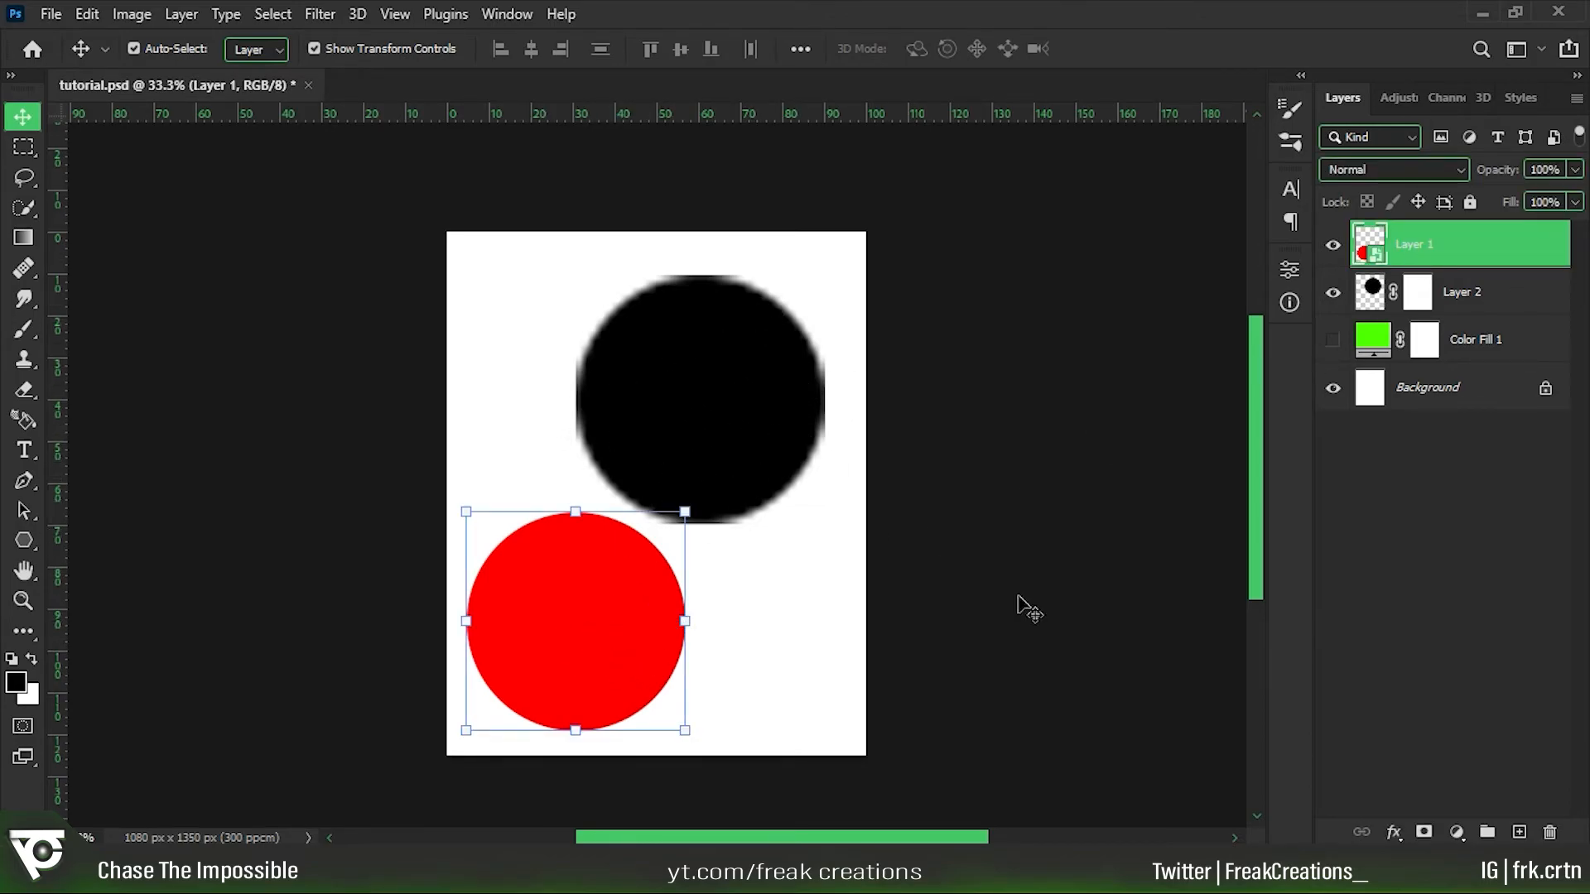
left_click_drag(686, 623, 462, 683)
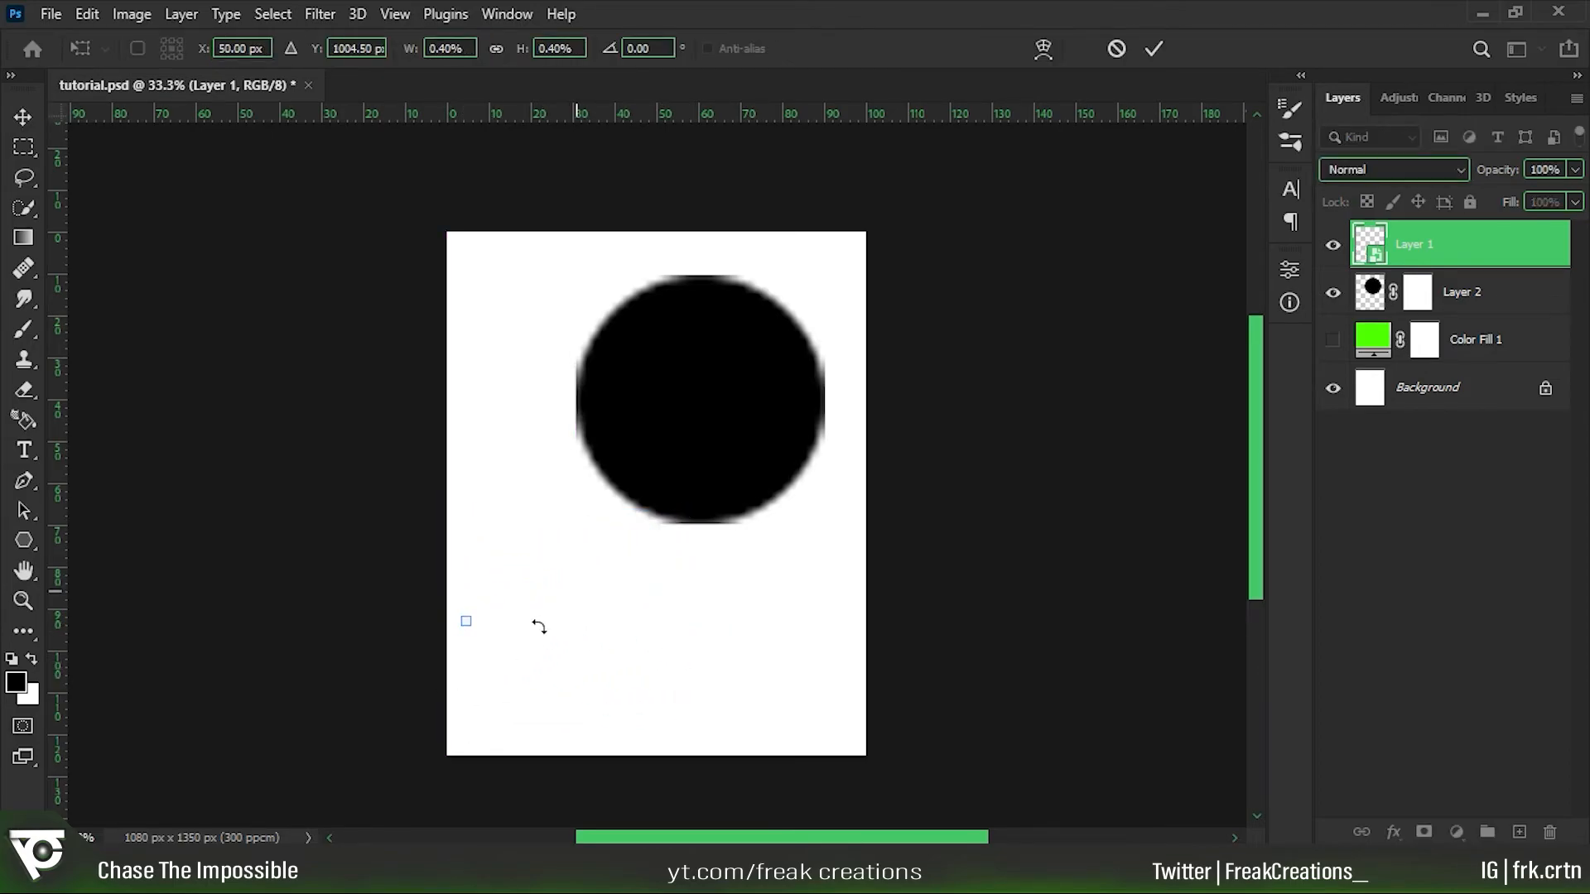
key("Return")
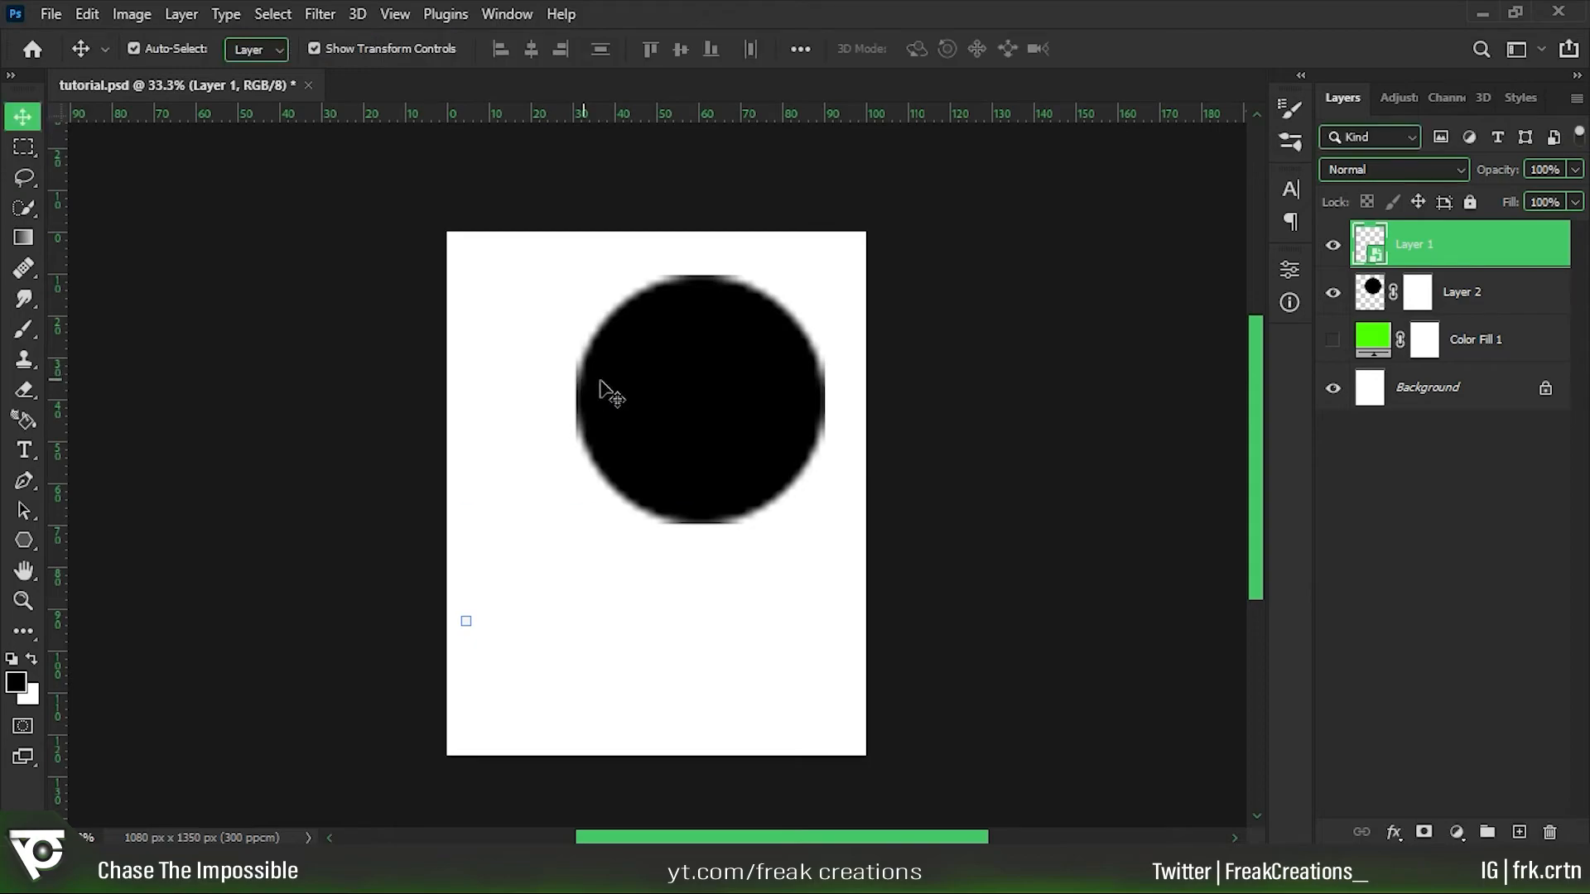
left_click(504, 401)
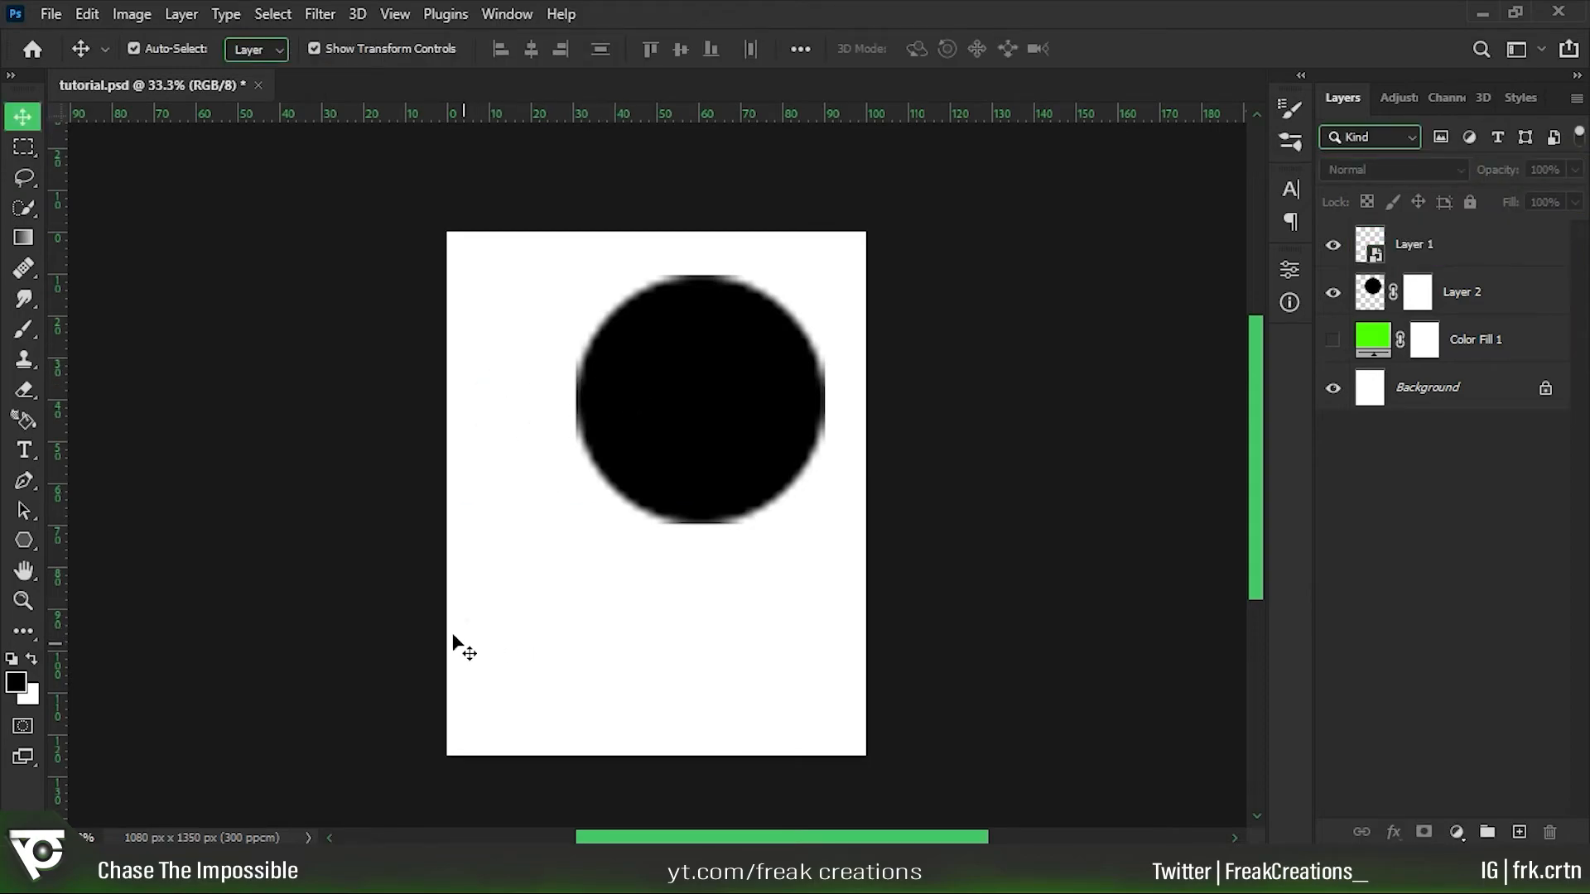
Scale the tiny red smart object up to about 213%, and move it to the middle of the canvas.
key("ctrl+plus")
key("ctrl+plus")
left_click_drag(443, 674, 640, 415)
key("ctrl+plus")
key("ctrl+plus")
left_click_drag(316, 543, 550, 414)
left_click(355, 441)
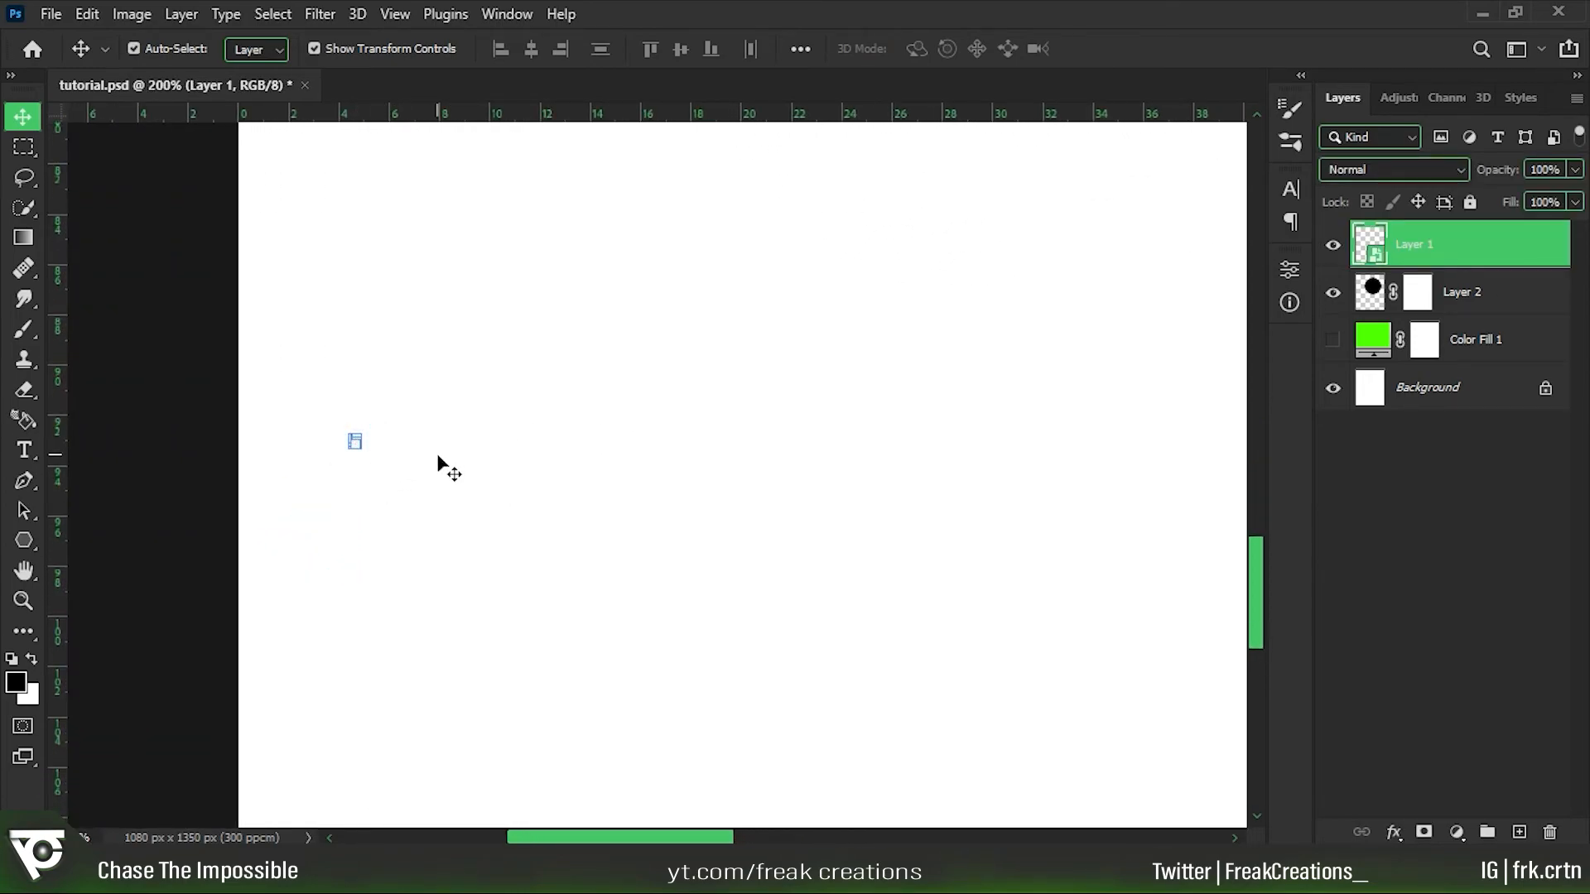
key("ctrl+minus")
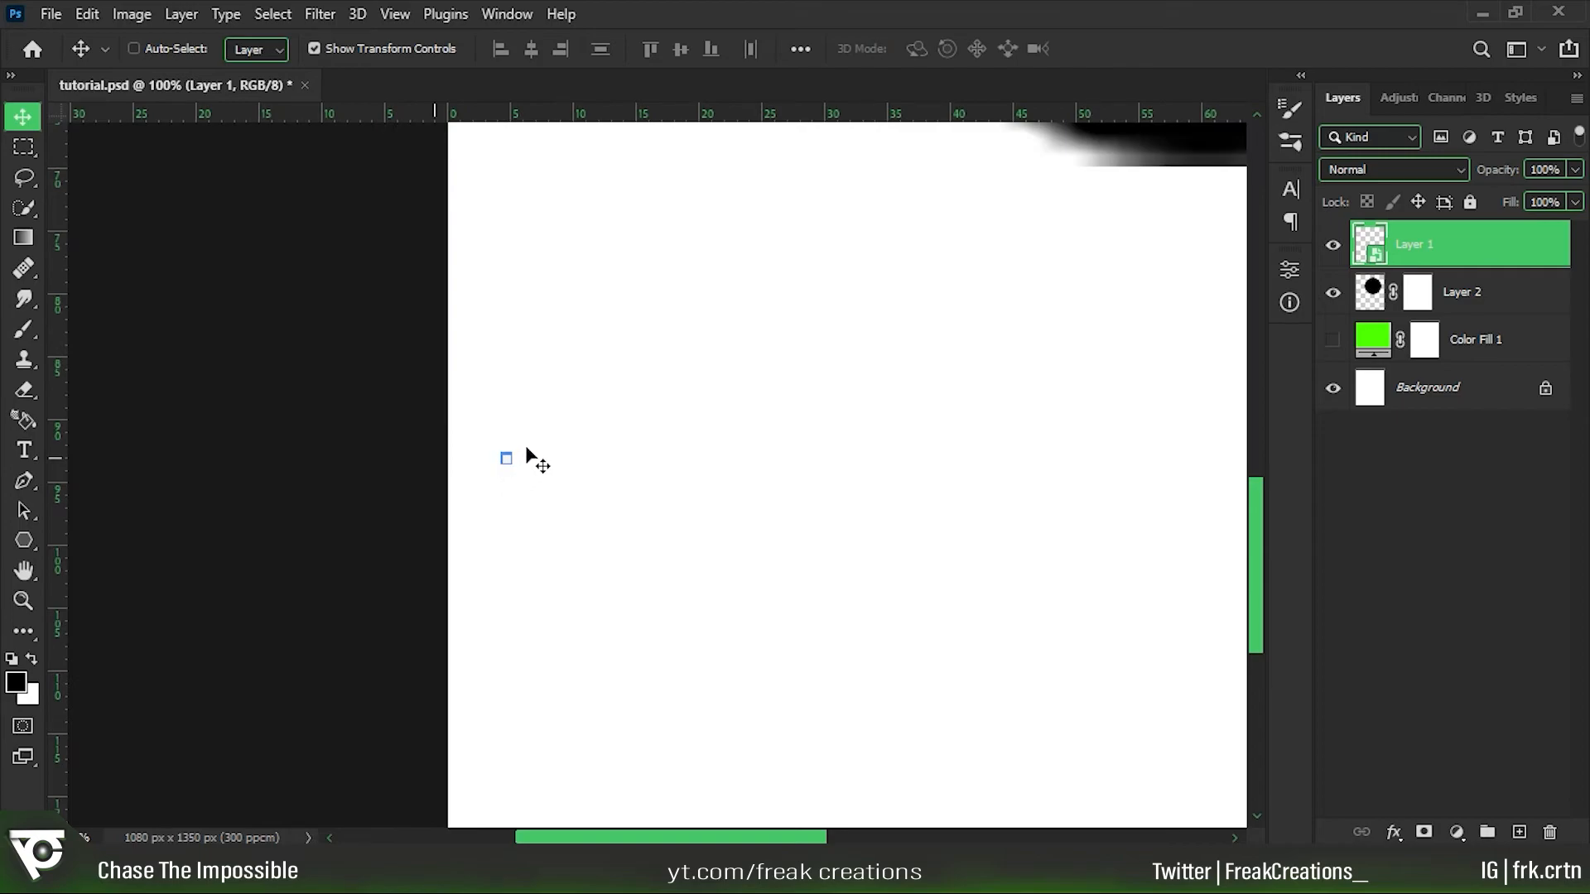
left_click_drag(514, 456, 936, 306)
key("ctrl+minus")
key("ctrl+minus")
key("ctrl+minus")
key("ctrl+minus")
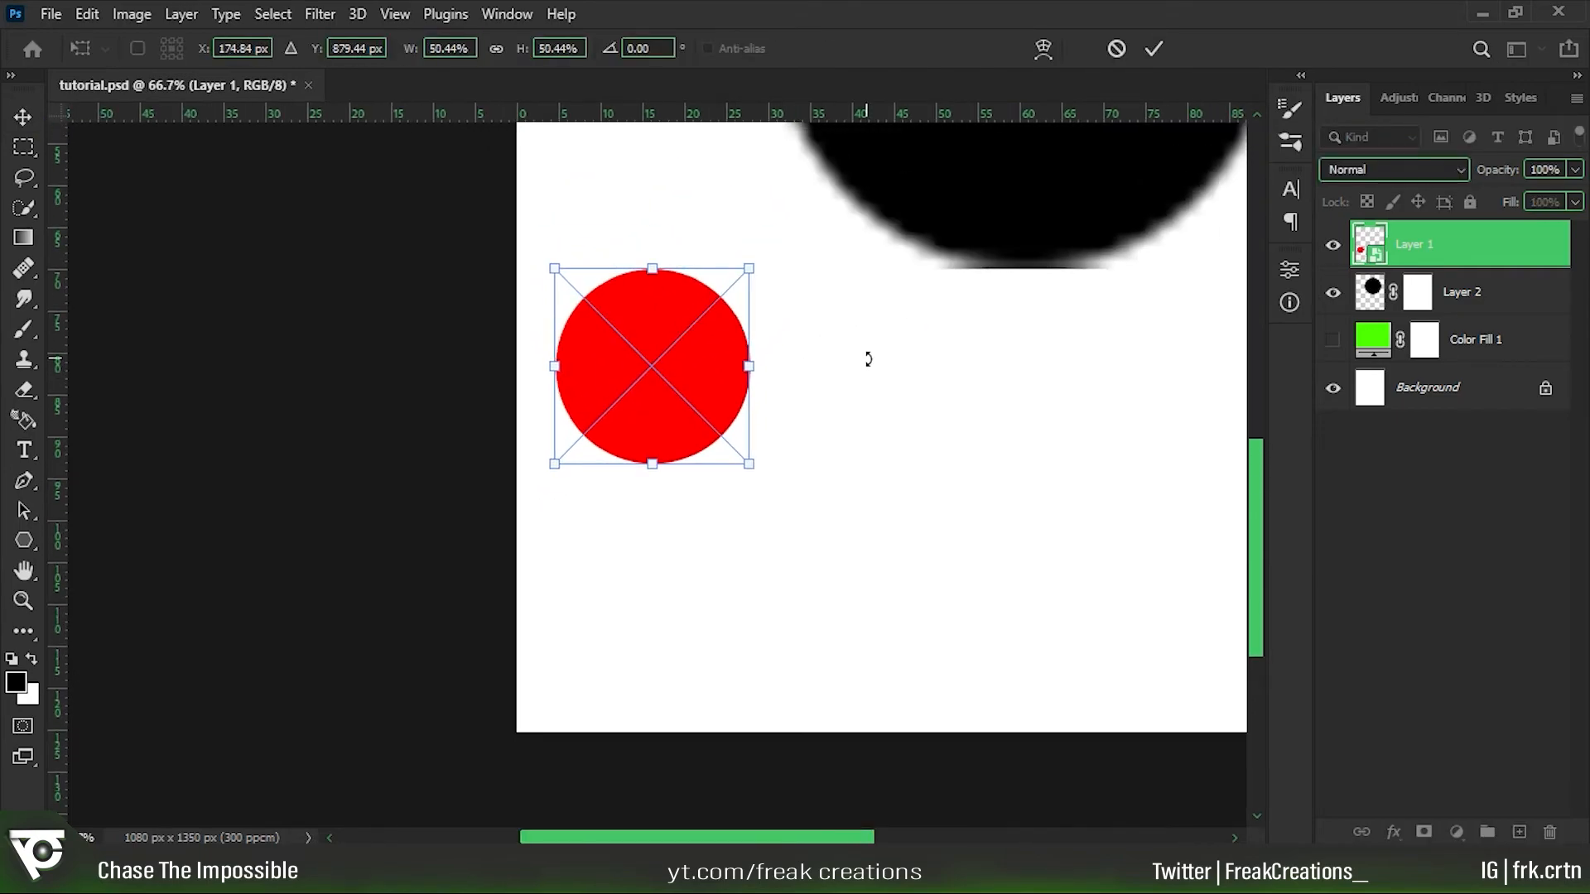
left_click_drag(694, 427, 930, 281)
left_click_drag(815, 424, 801, 394)
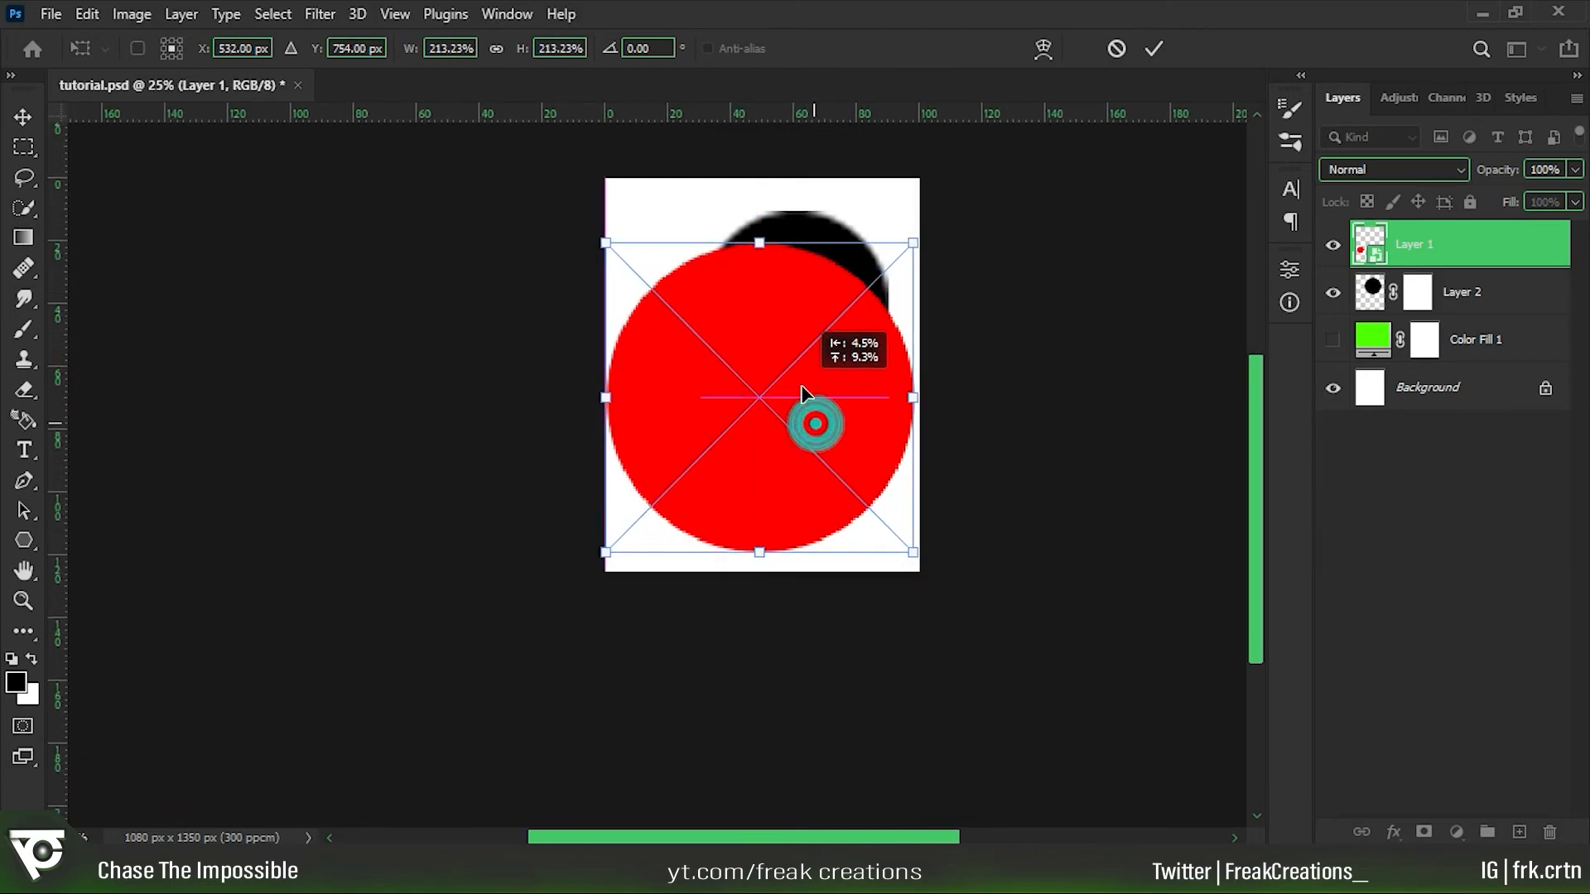
left_click(425, 340)
left_click(738, 372)
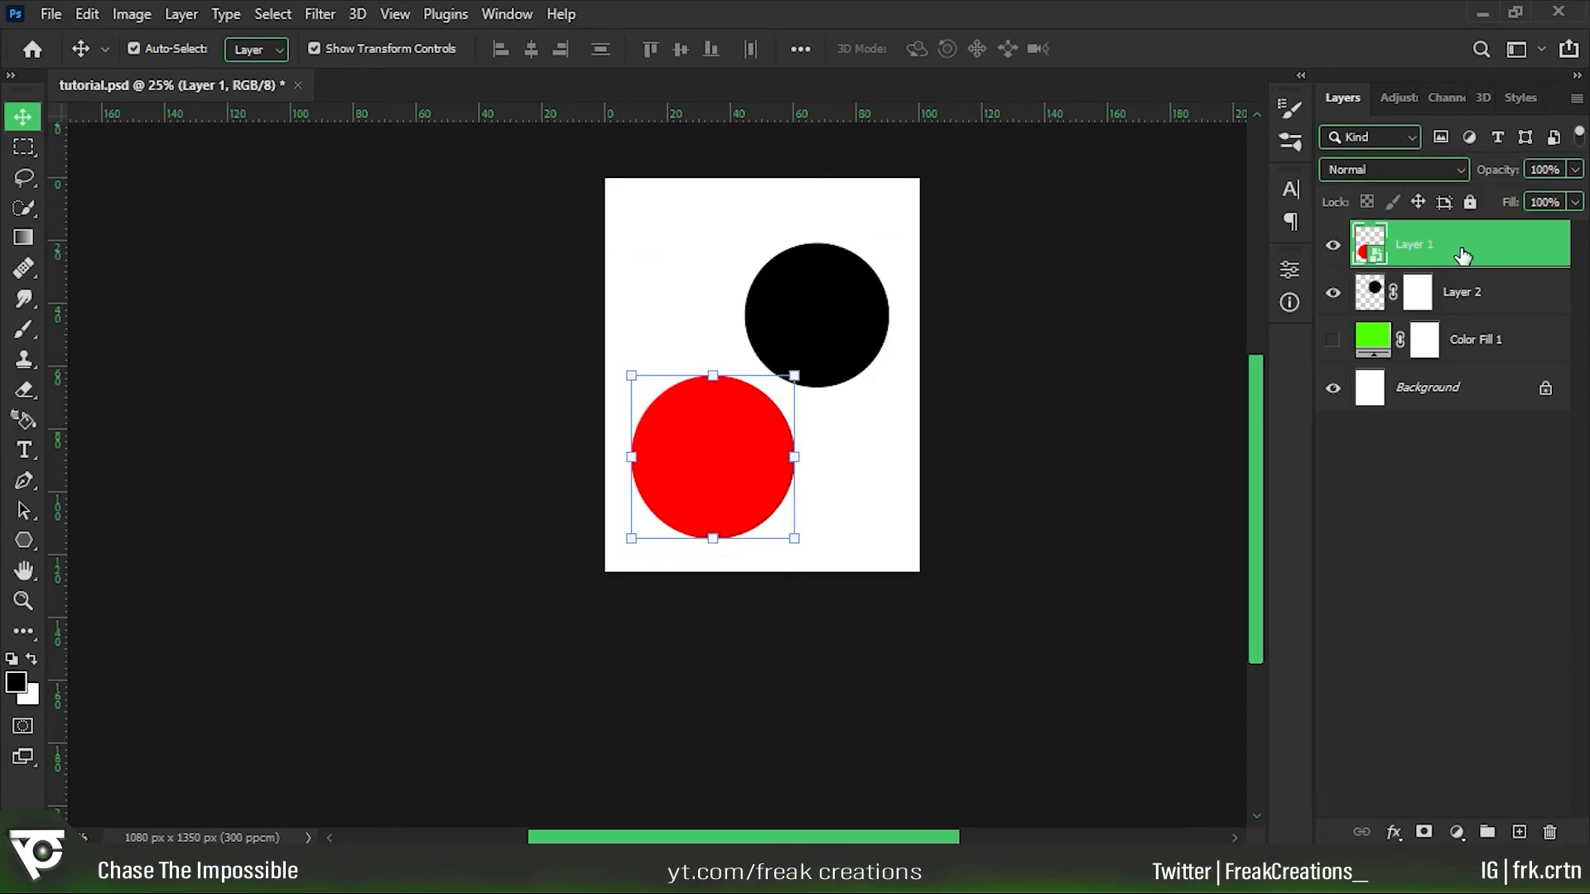
Add a Stroke layer style to the red dot's layer with a size of 65 px and the position Outside.
right_click(1466, 255)
left_click(1220, 28)
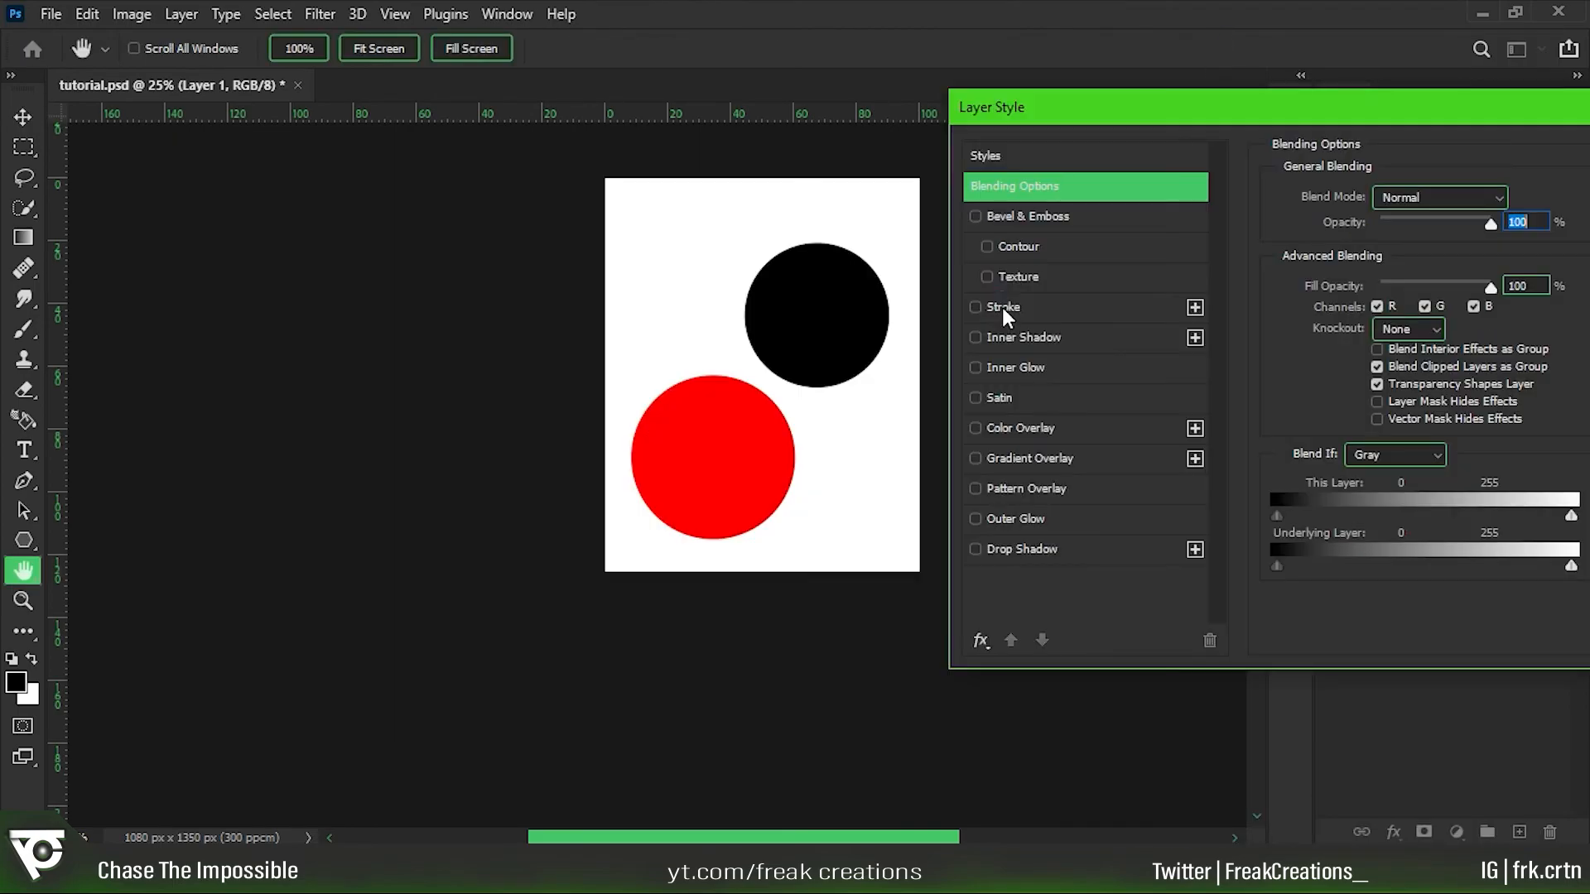
left_click(1002, 307)
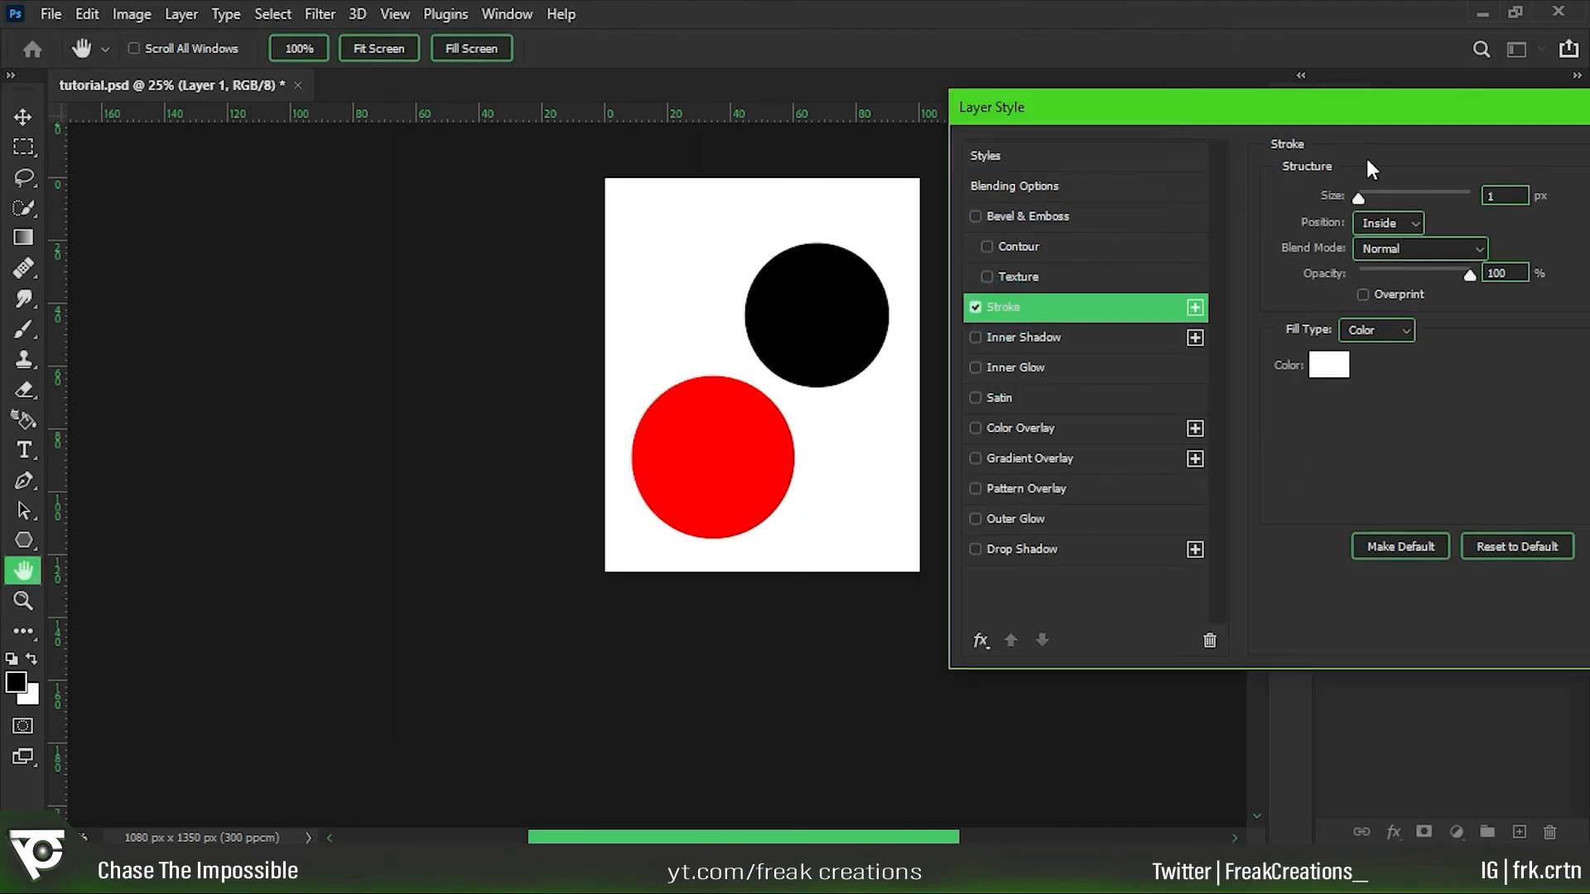
left_click_drag(1359, 196, 1389, 192)
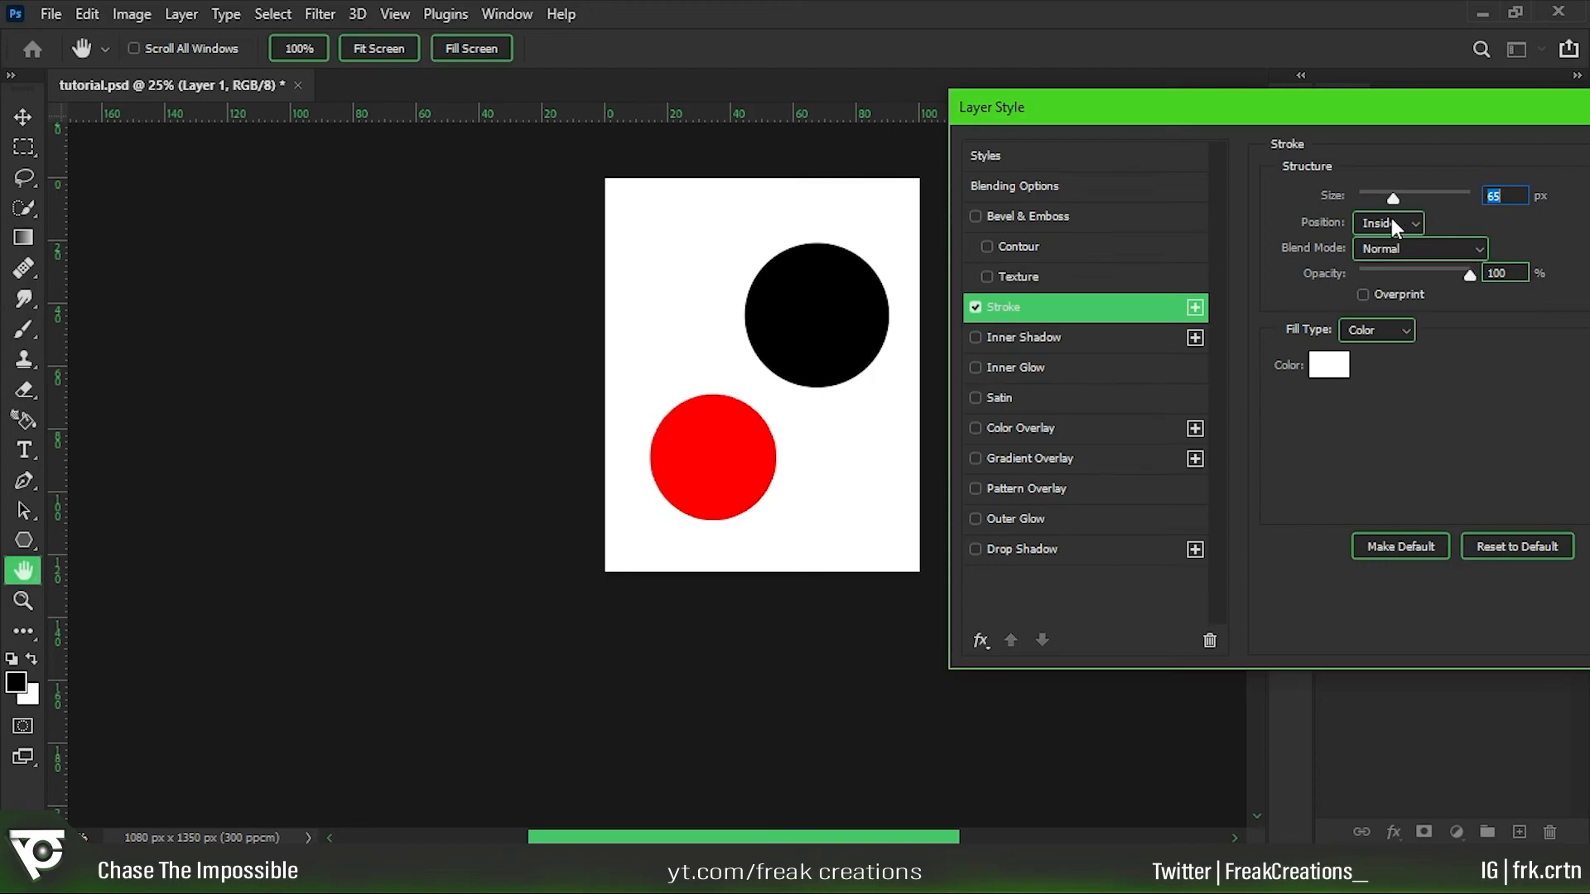
left_click(1392, 222)
left_click(1385, 208)
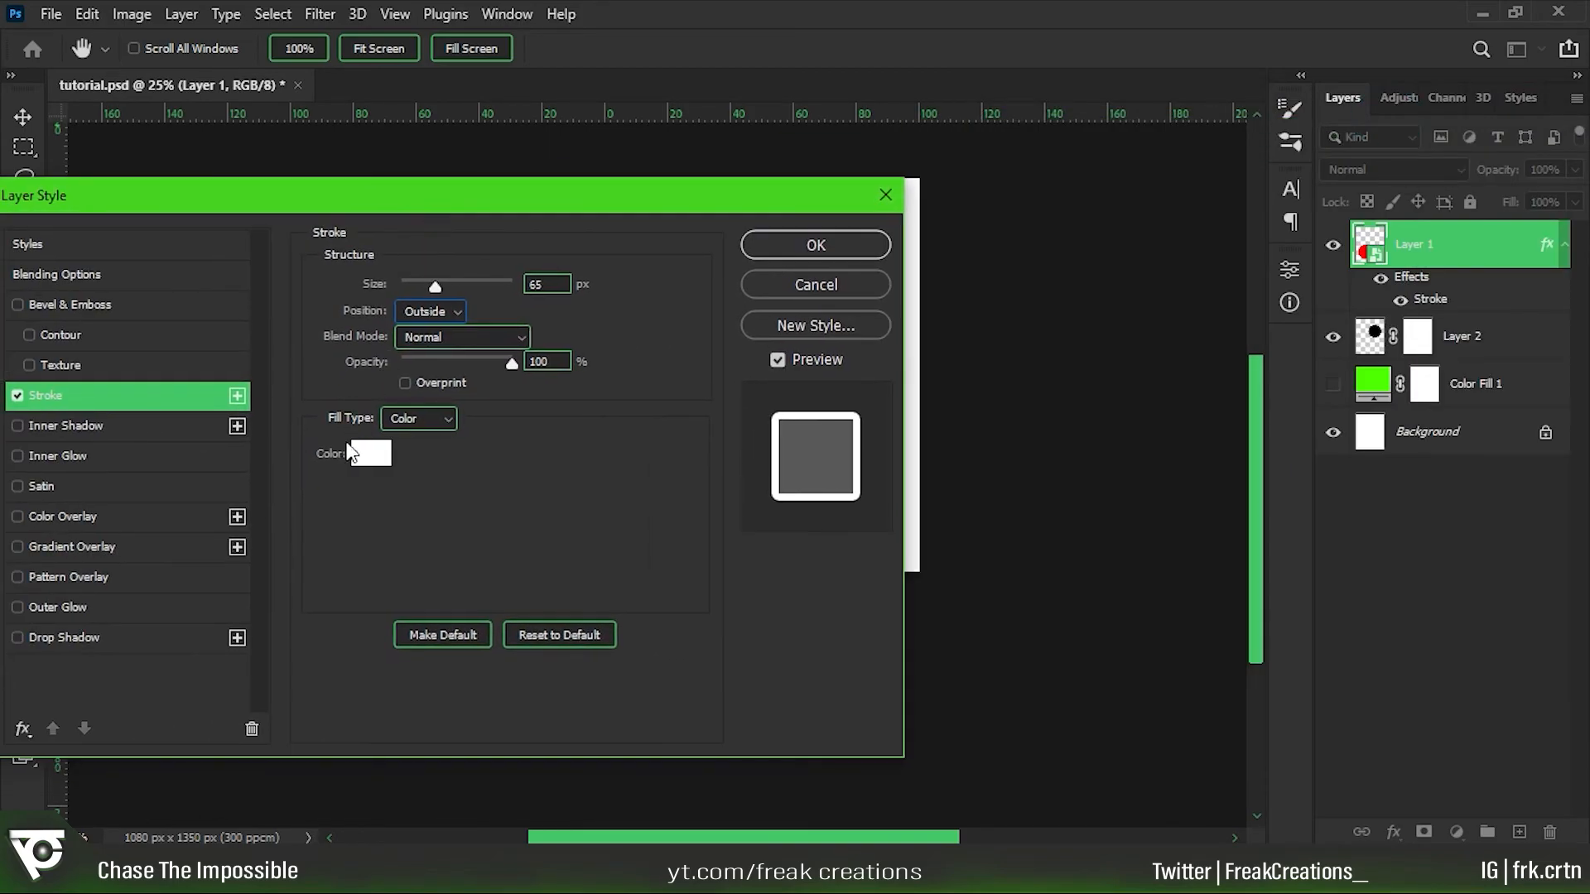
Set the red dot's stroke color to black (000000) and apply the layer style.
left_click(368, 453)
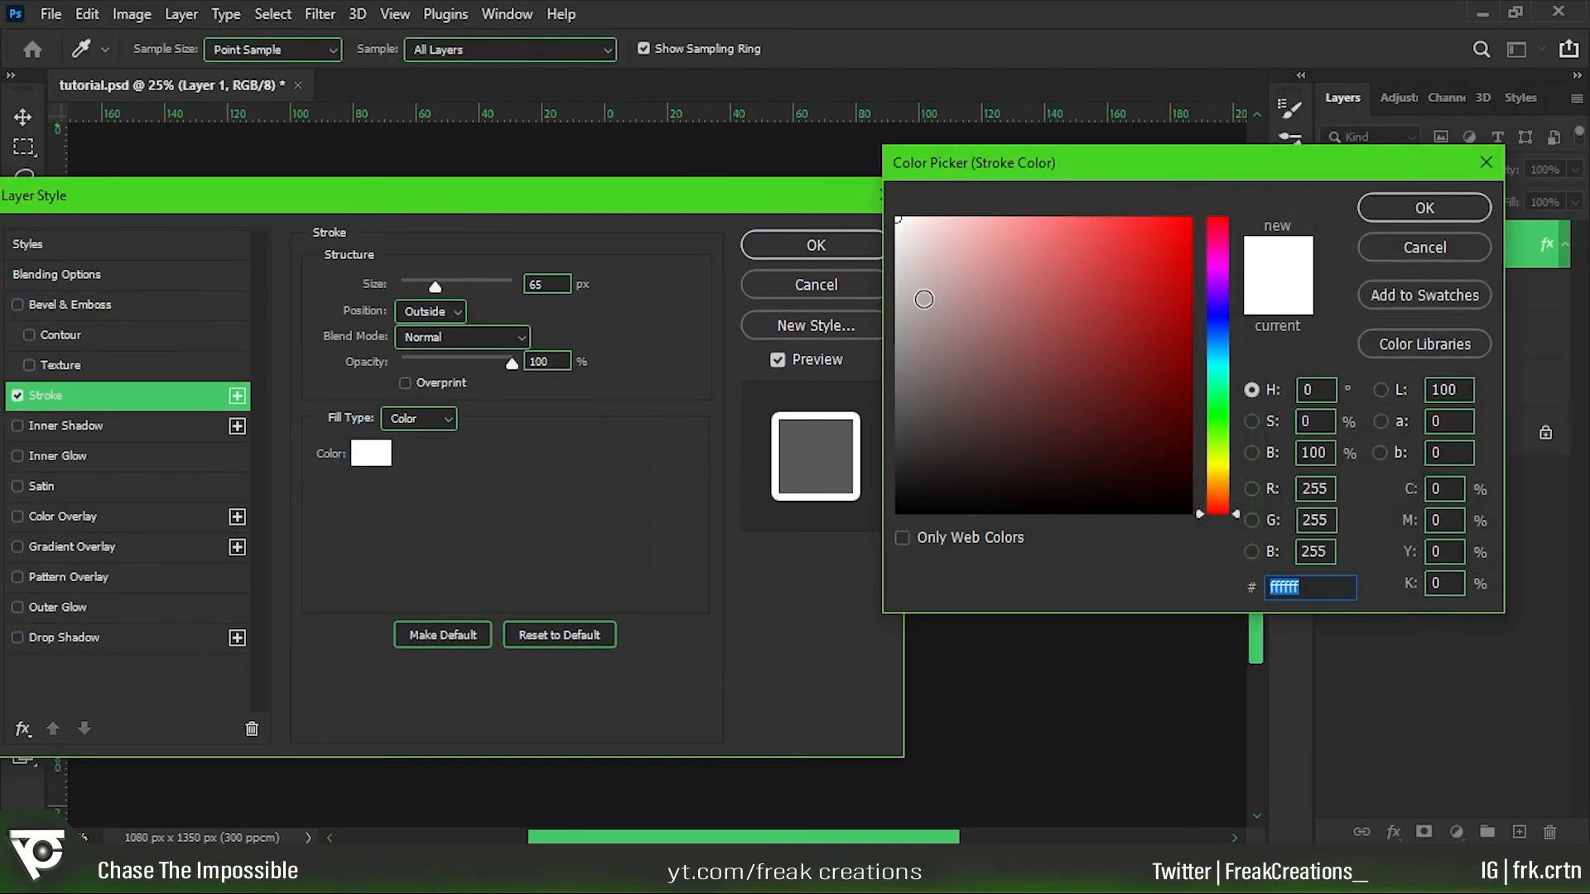
type("000000")
left_click(1430, 217)
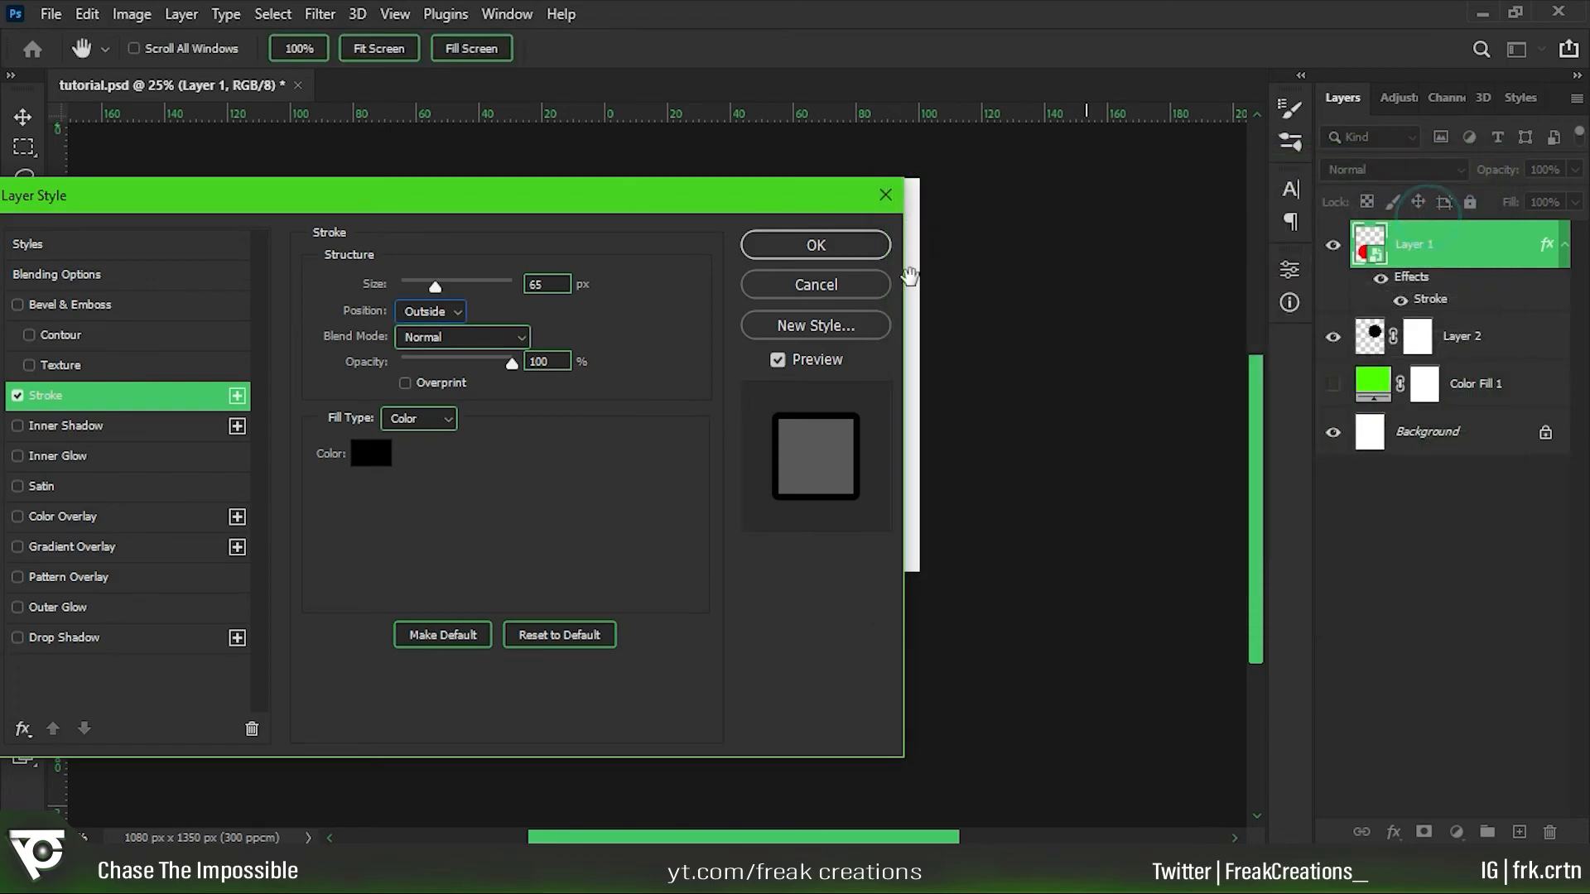
left_click_drag(754, 197, 561, 202)
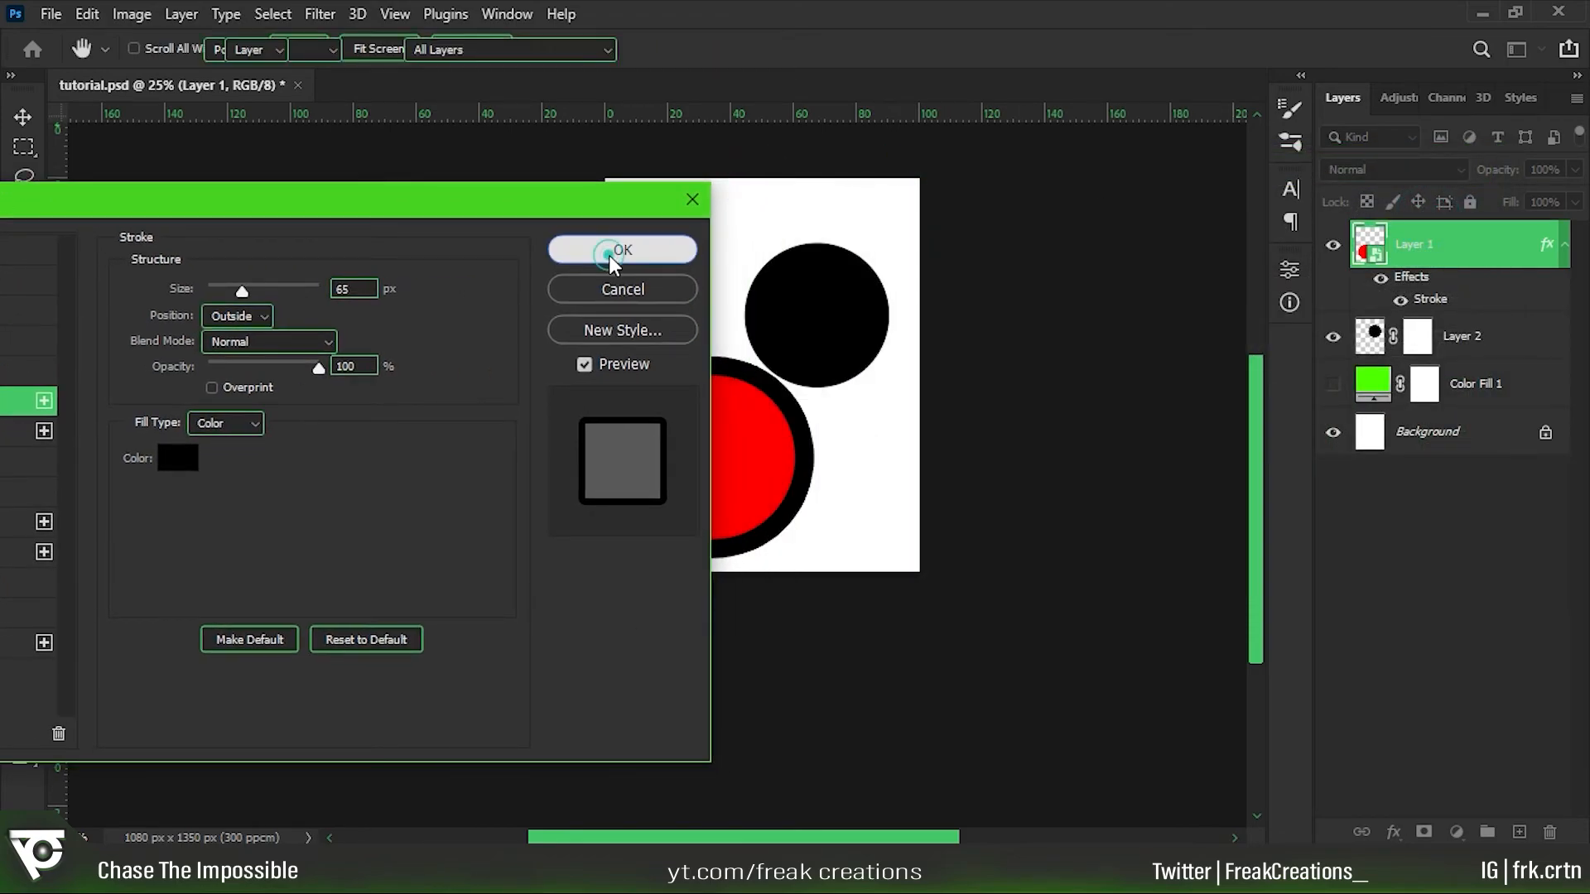
left_click(613, 251)
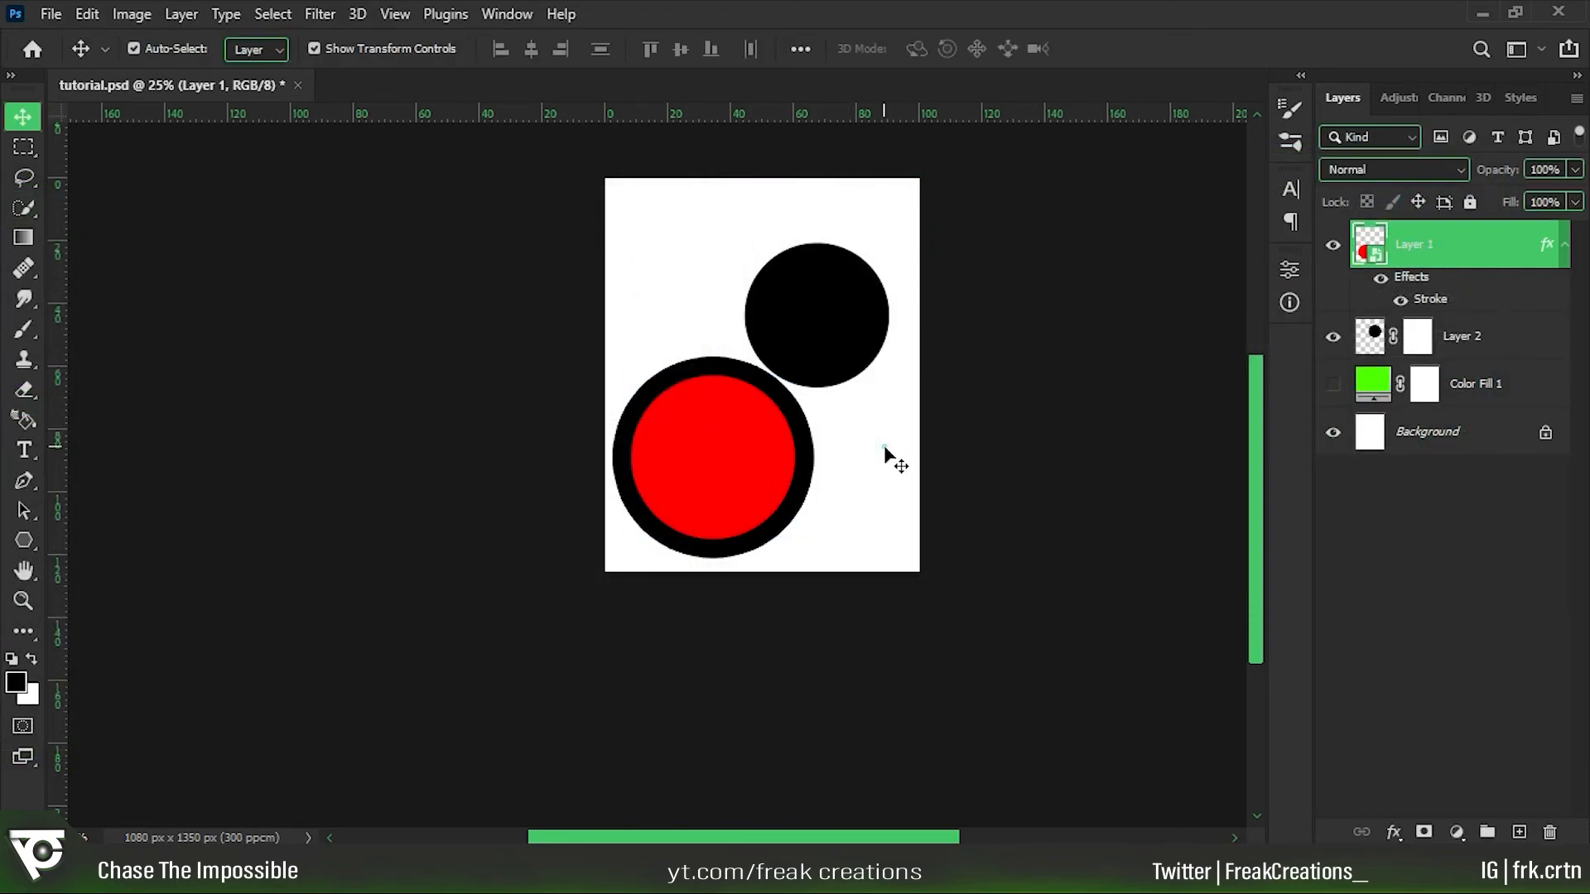
Toggle the red dot's Stroke effect off and on several times to compare, leaving it visible.
left_click(675, 458)
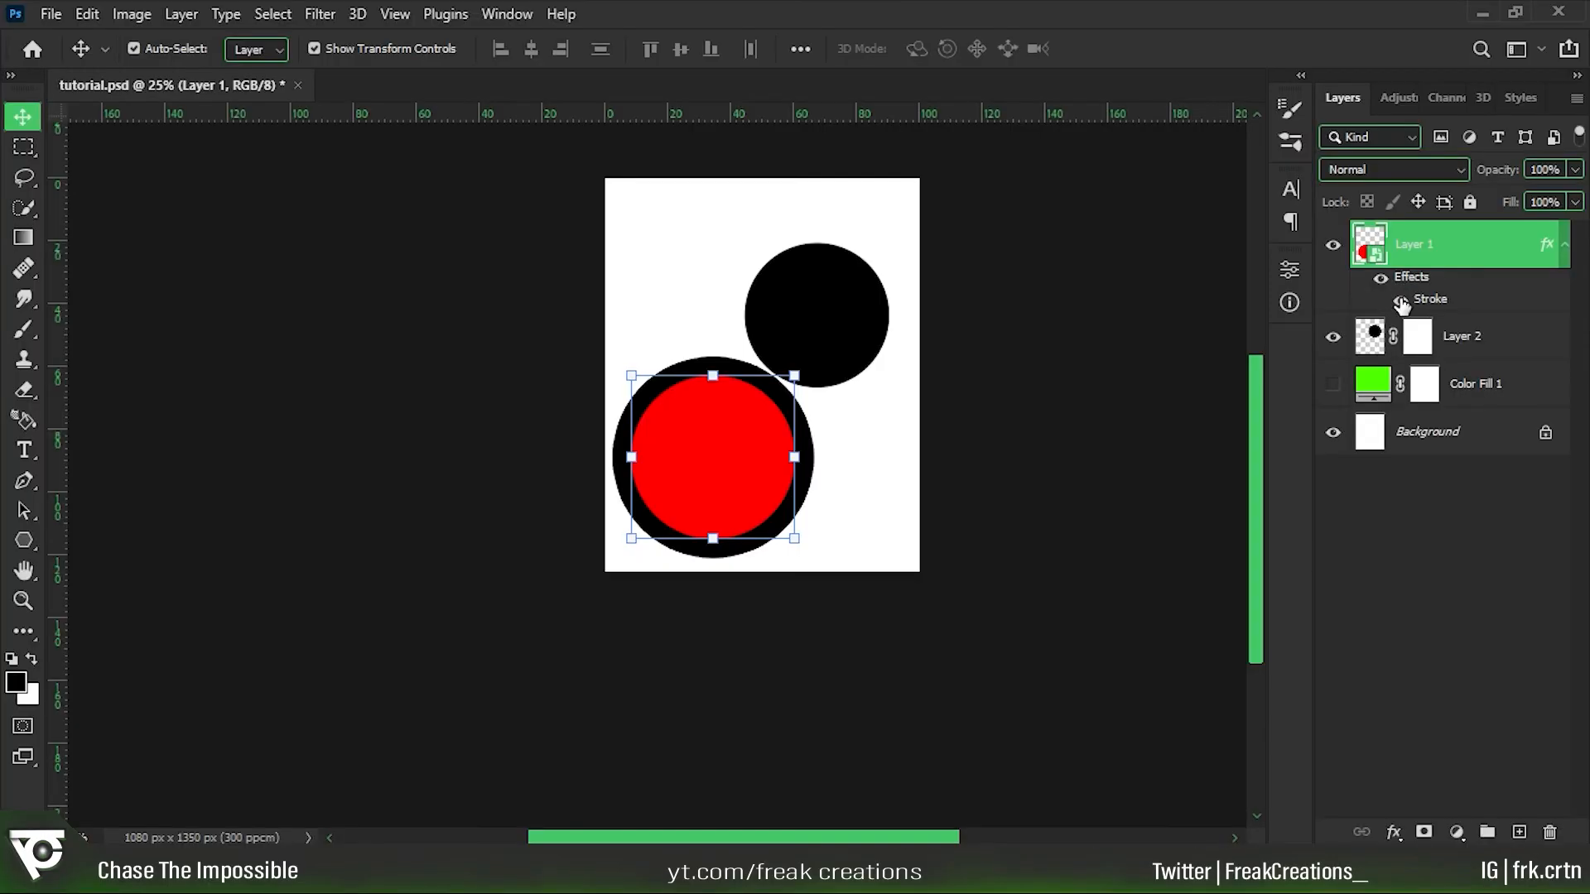
left_click(1400, 302)
left_click(1395, 301)
left_click(1399, 301)
left_click(1400, 301)
left_click(1399, 302)
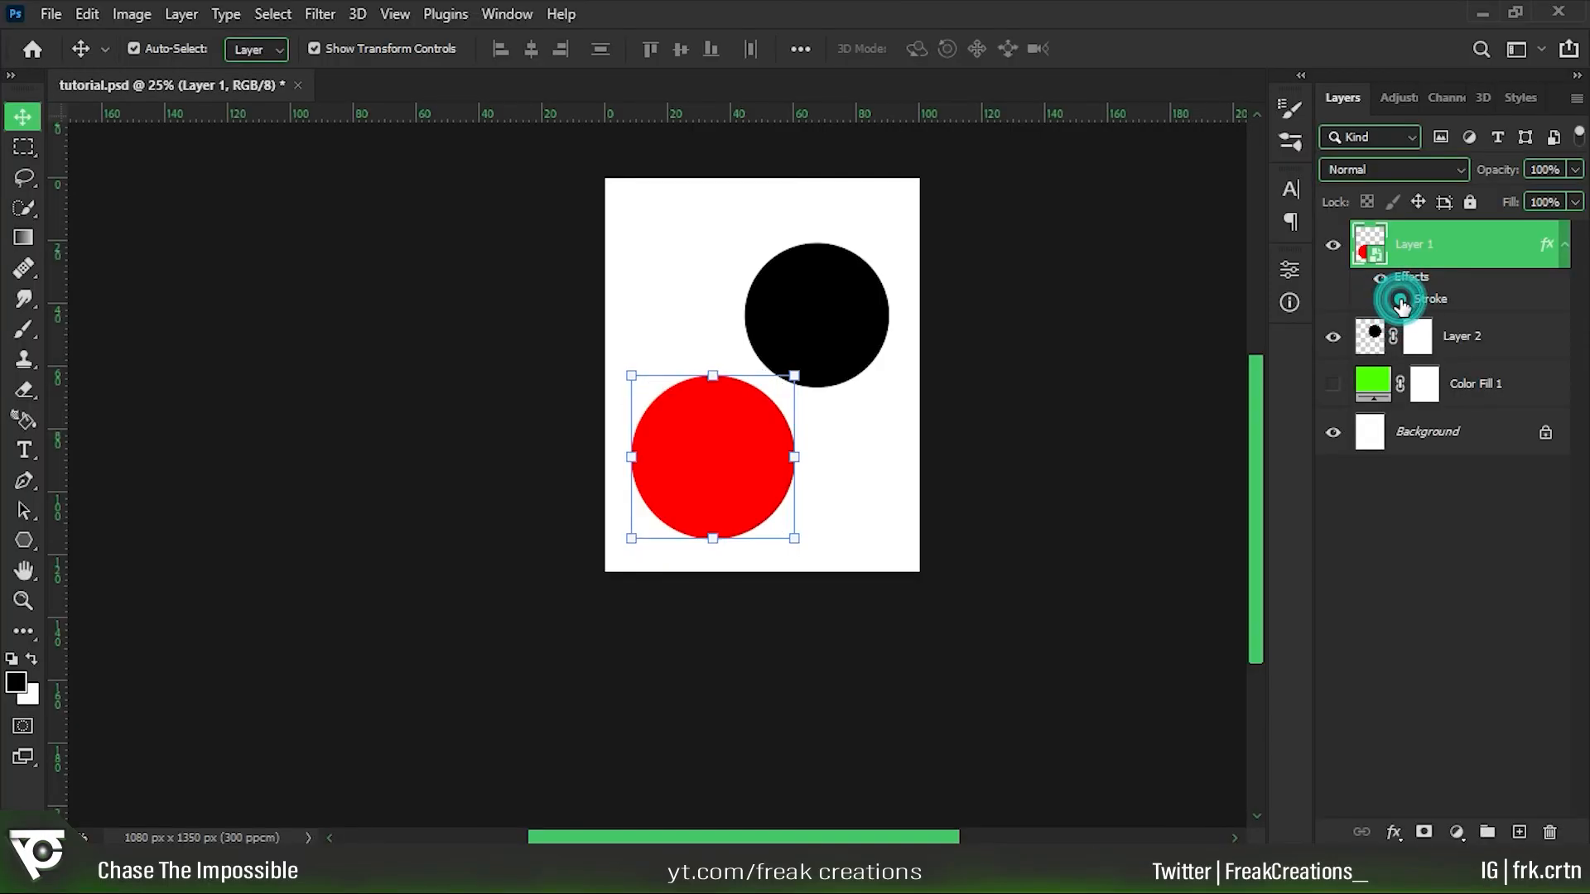
left_click(1400, 302)
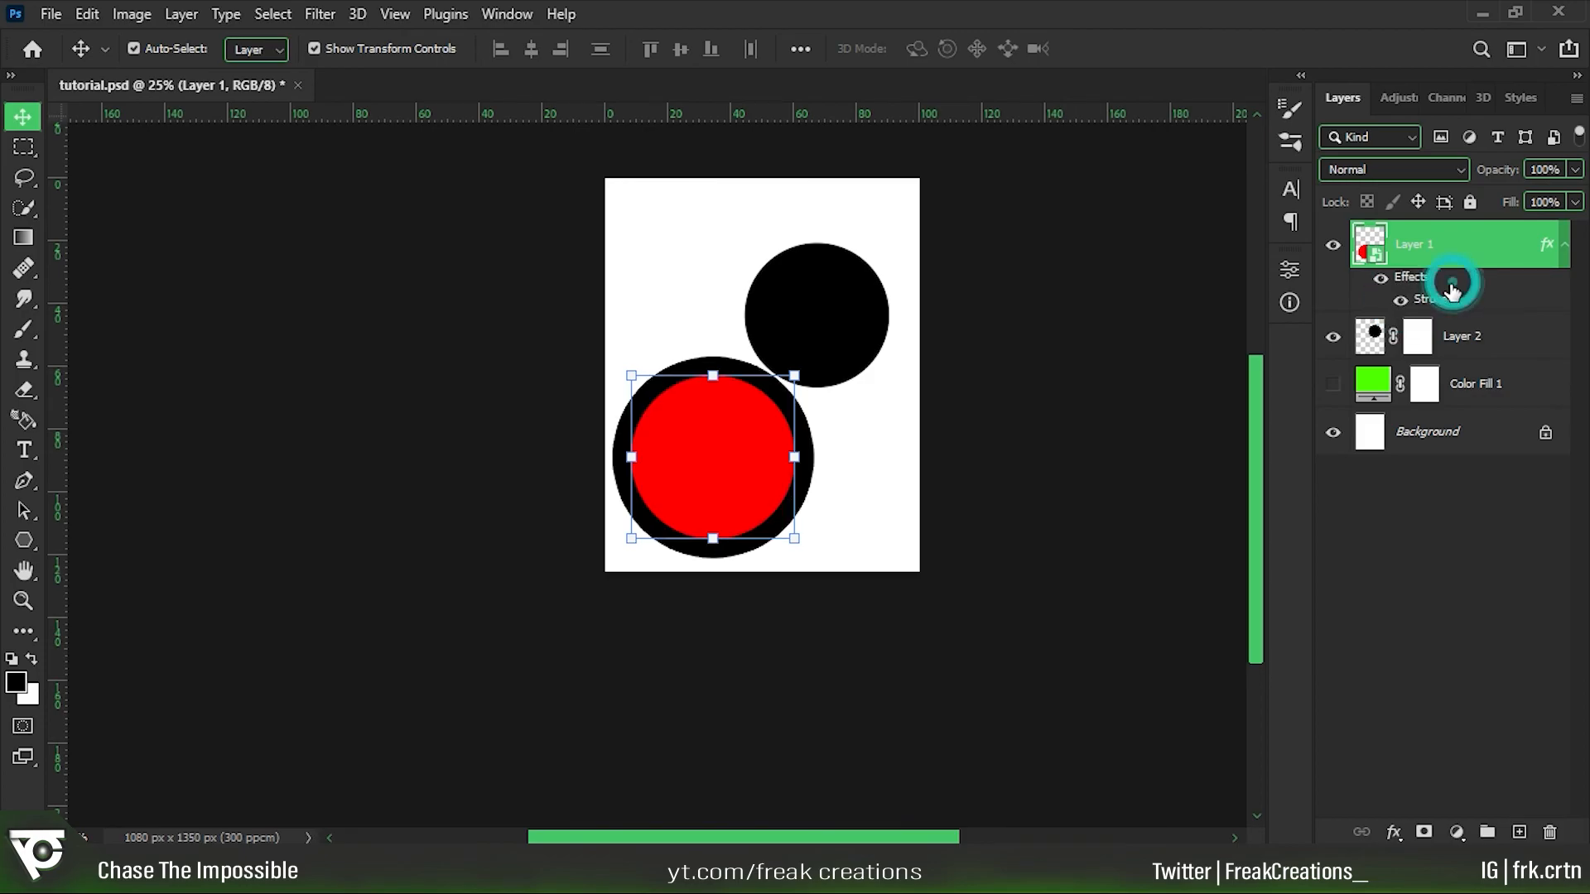